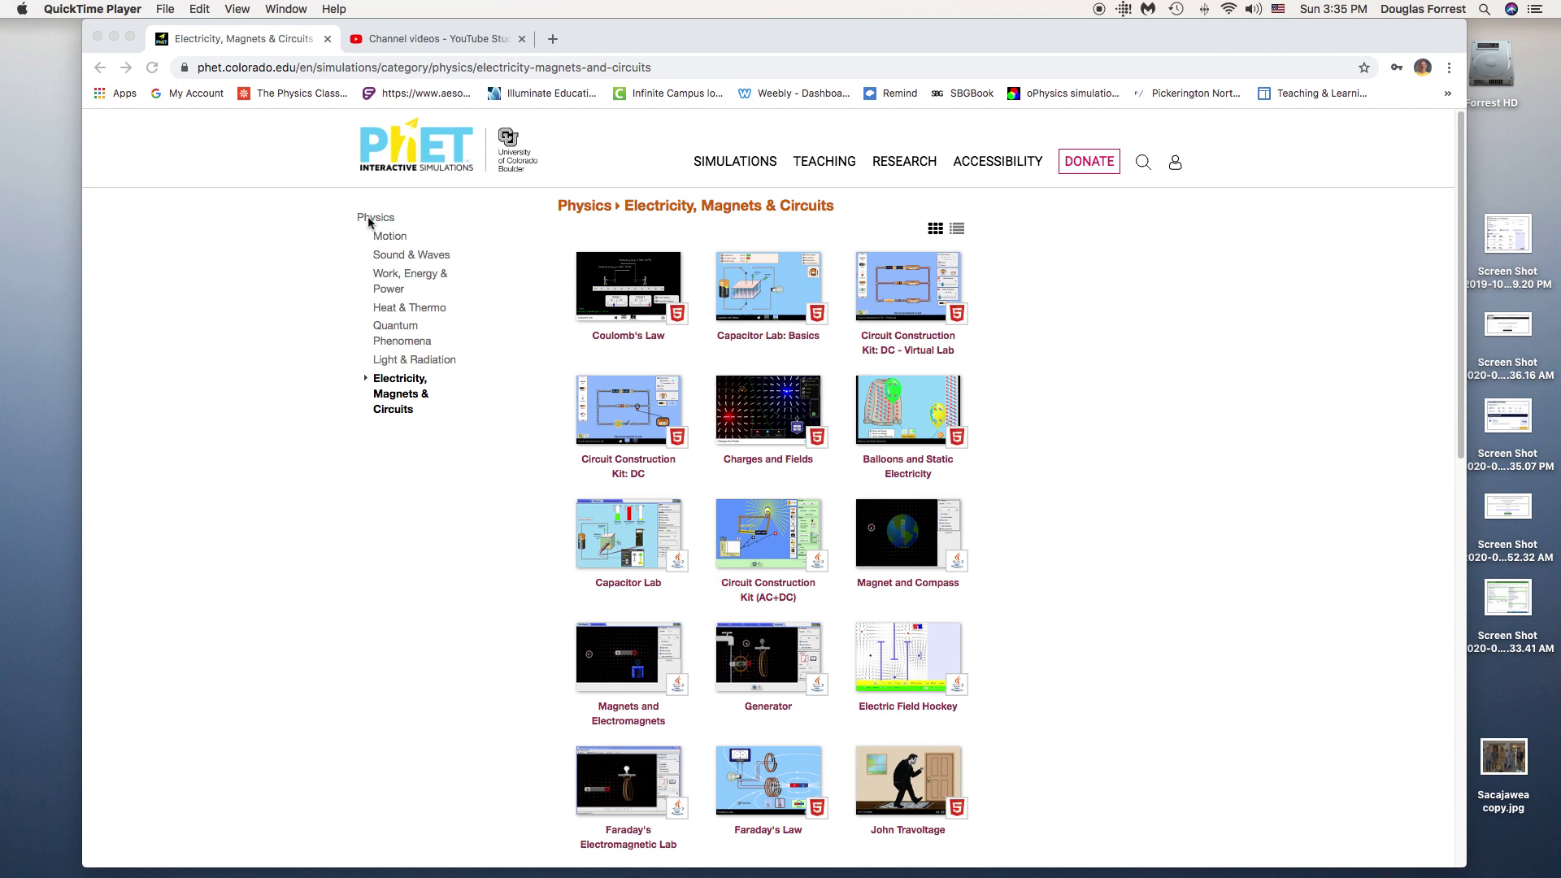
# Open the Circuit Construction Kit: DC - Virtual Lab page via Simulations > Physics > Electricity, Magnets & Circuits.
pyautogui.click(722, 165)
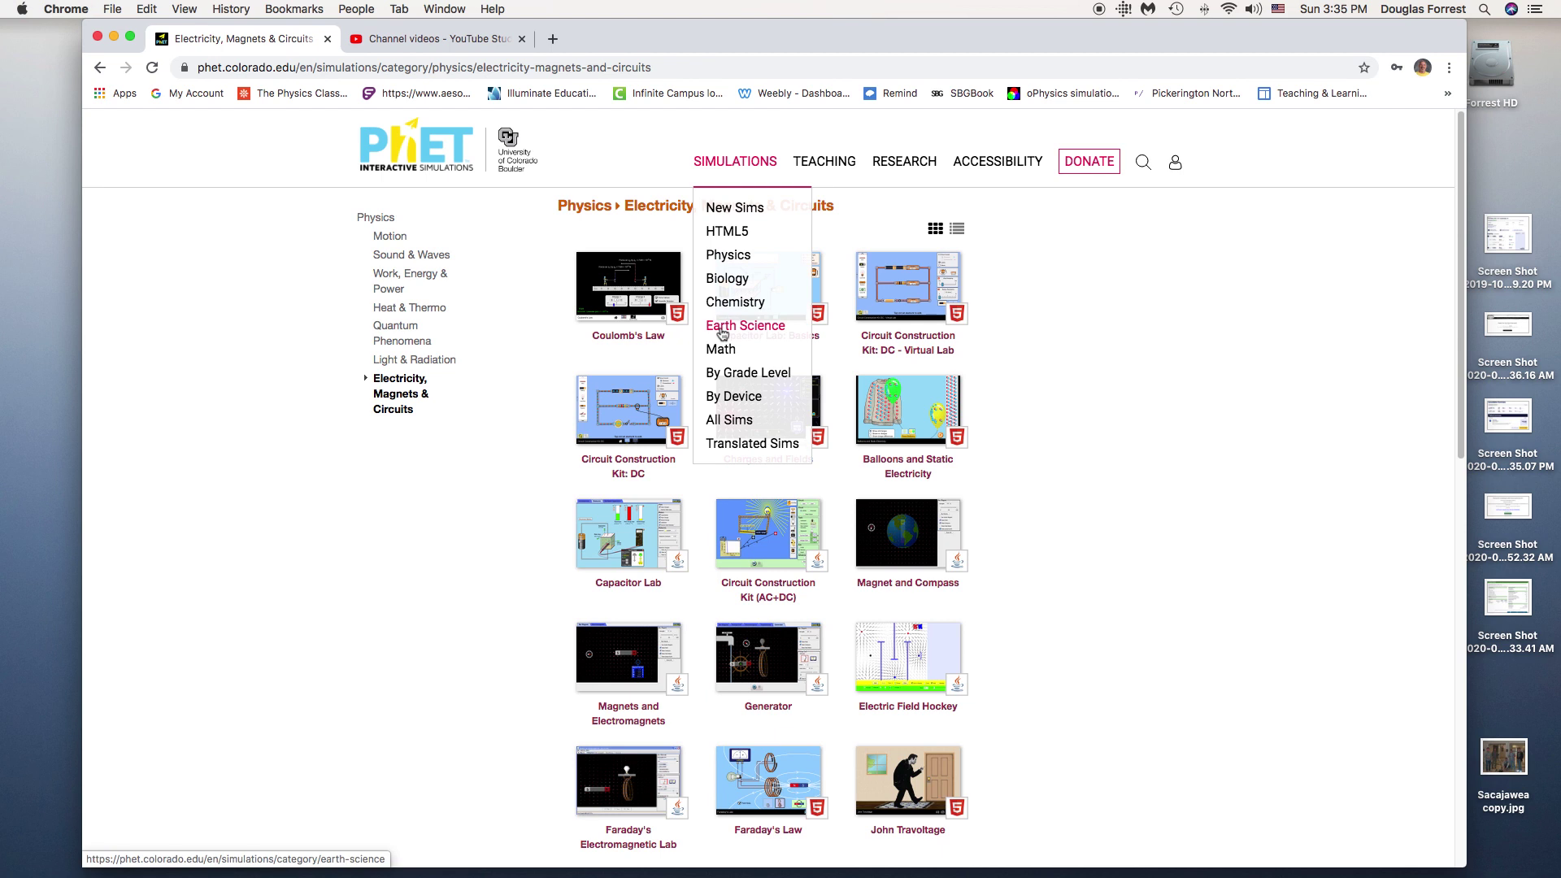
pyautogui.click(723, 257)
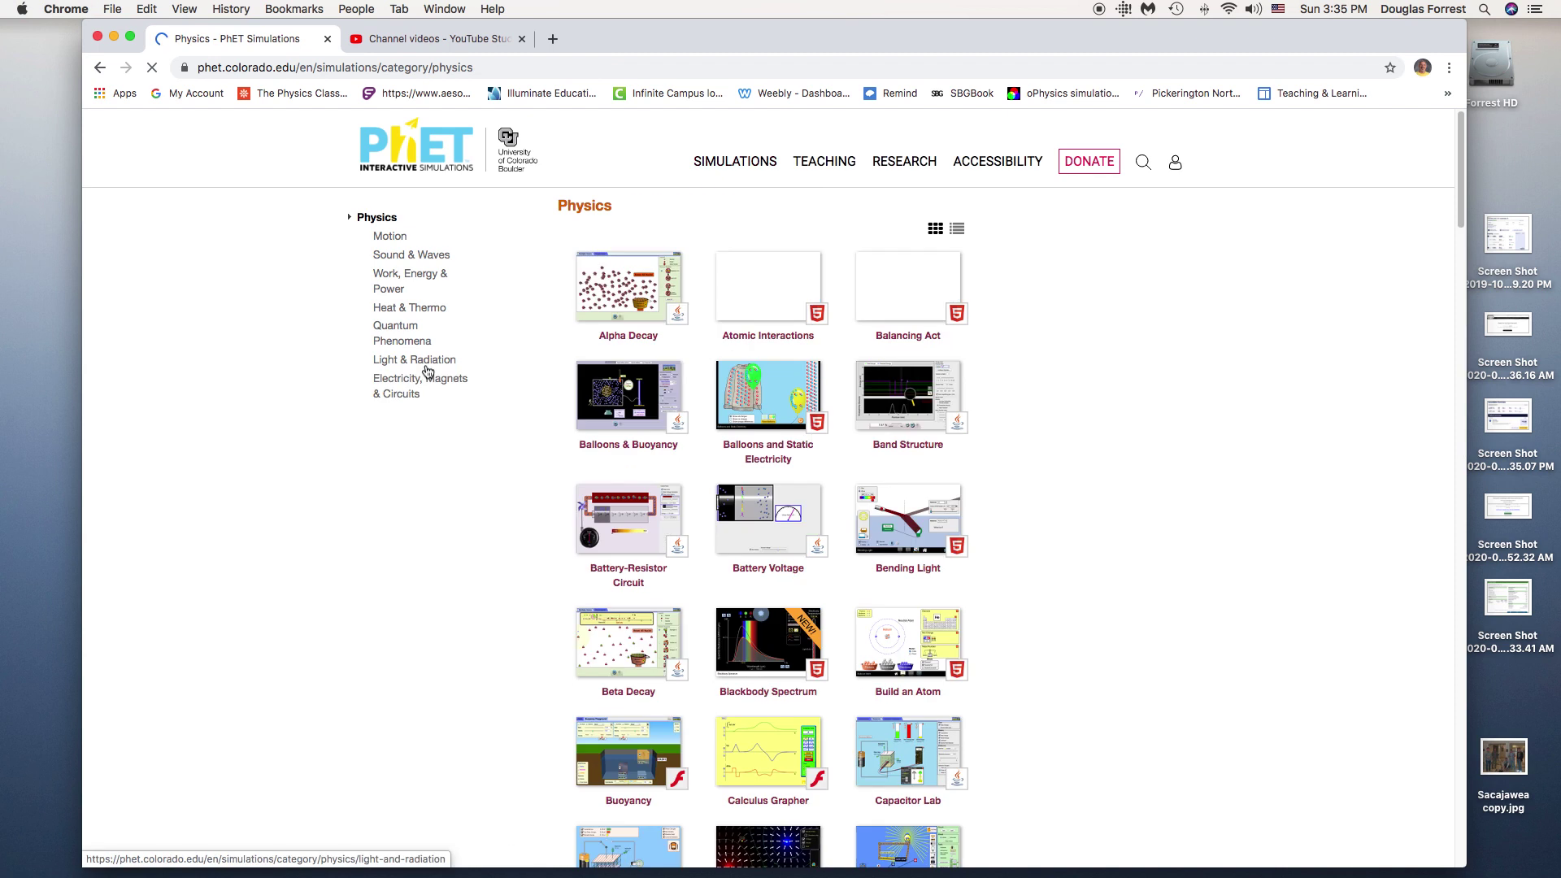
pyautogui.click(398, 384)
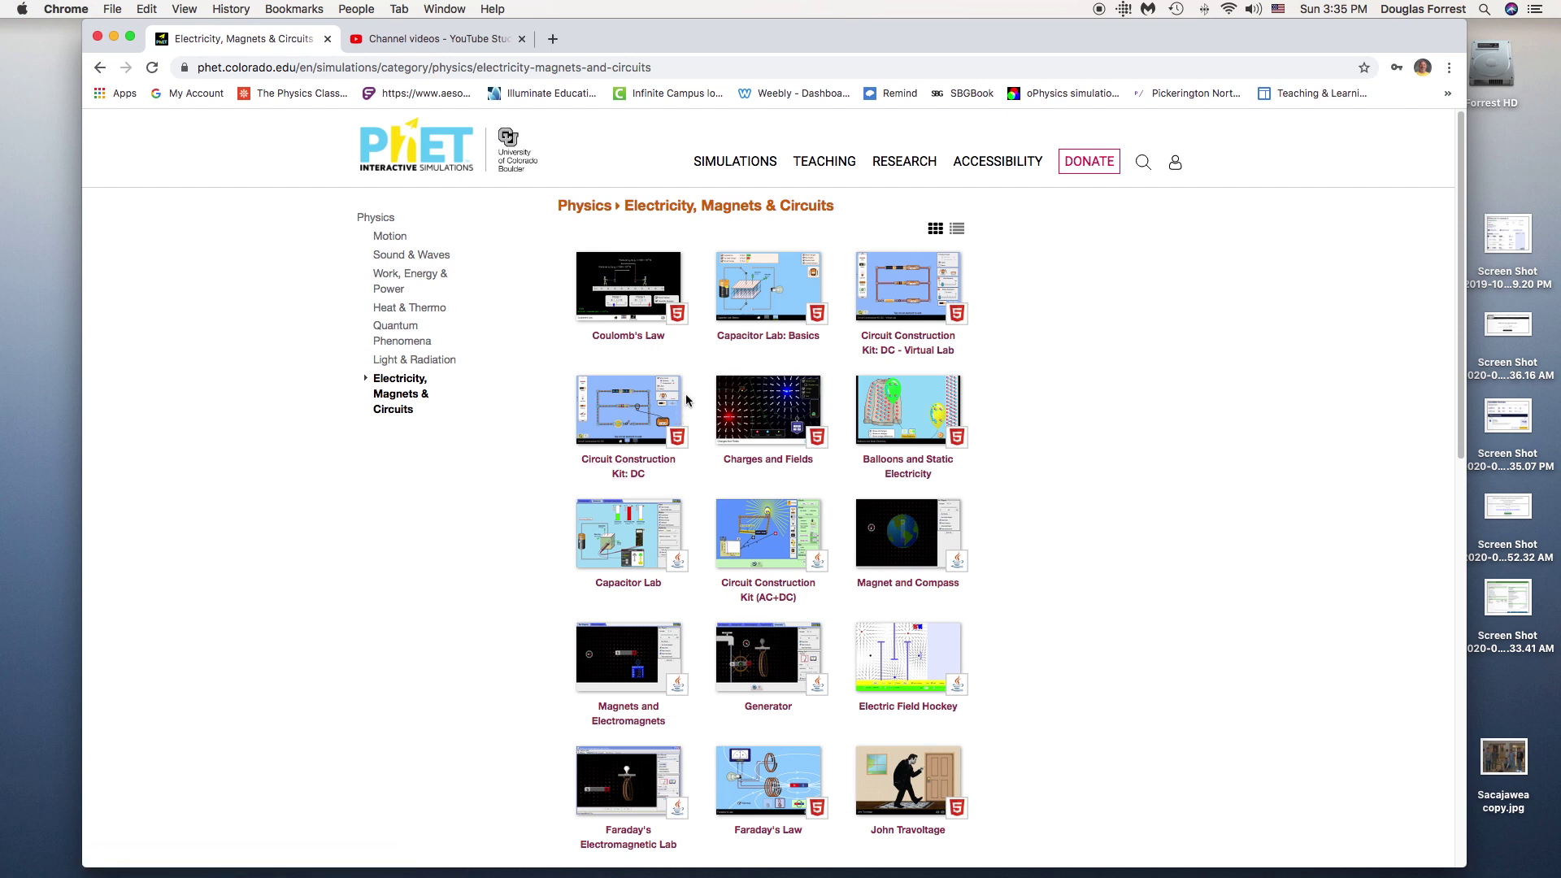
pyautogui.click(893, 343)
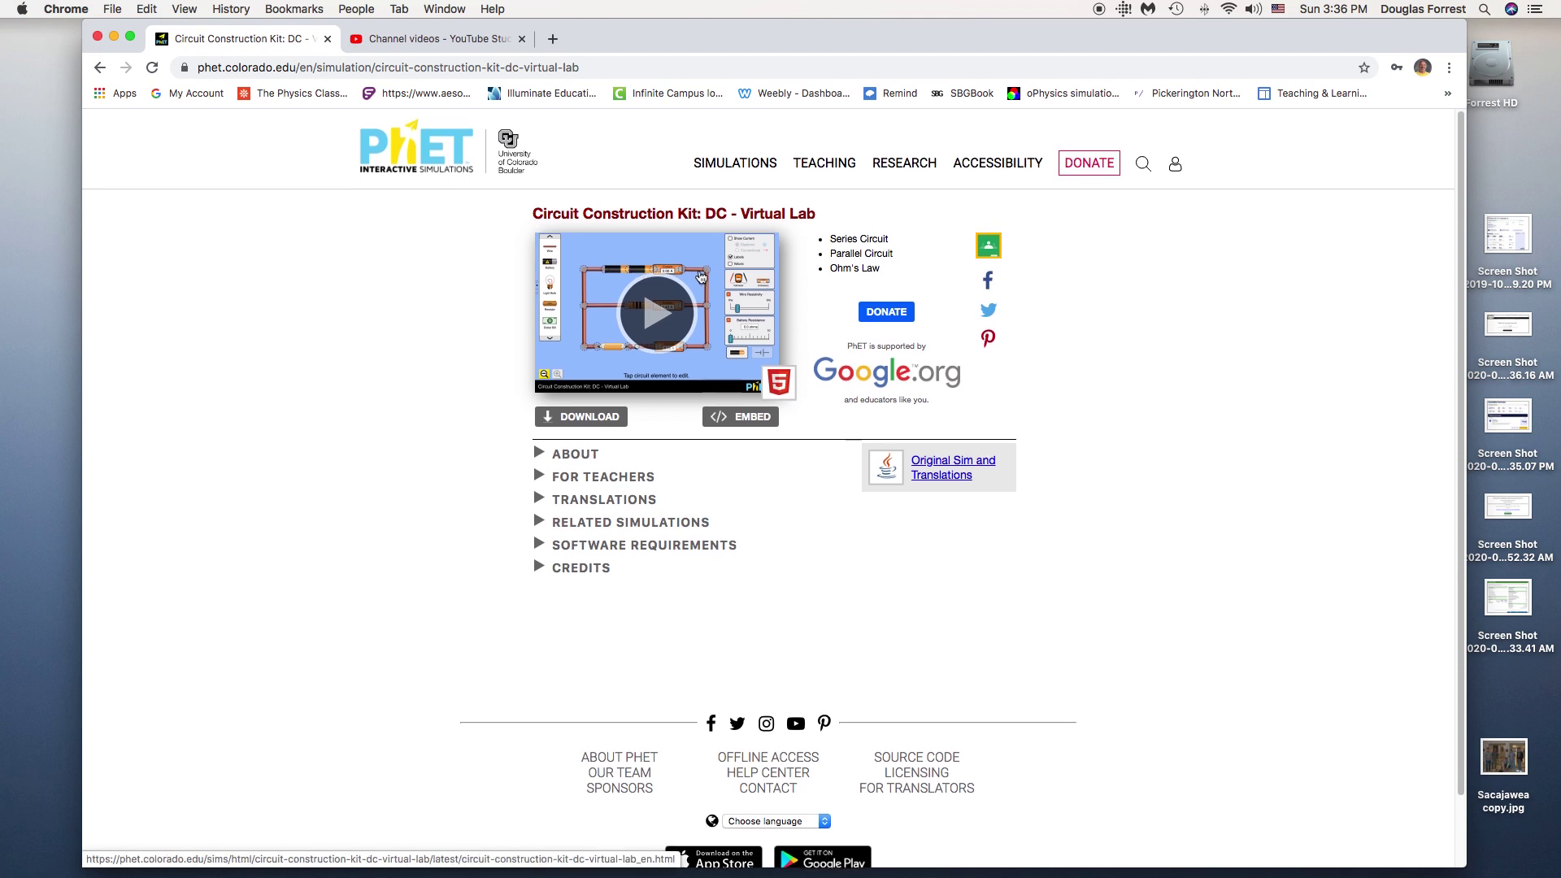
# Launch the sim with conventional current and inspect the Wire Resistivity and Battery Resistance panels.
pyautogui.click(700, 277)
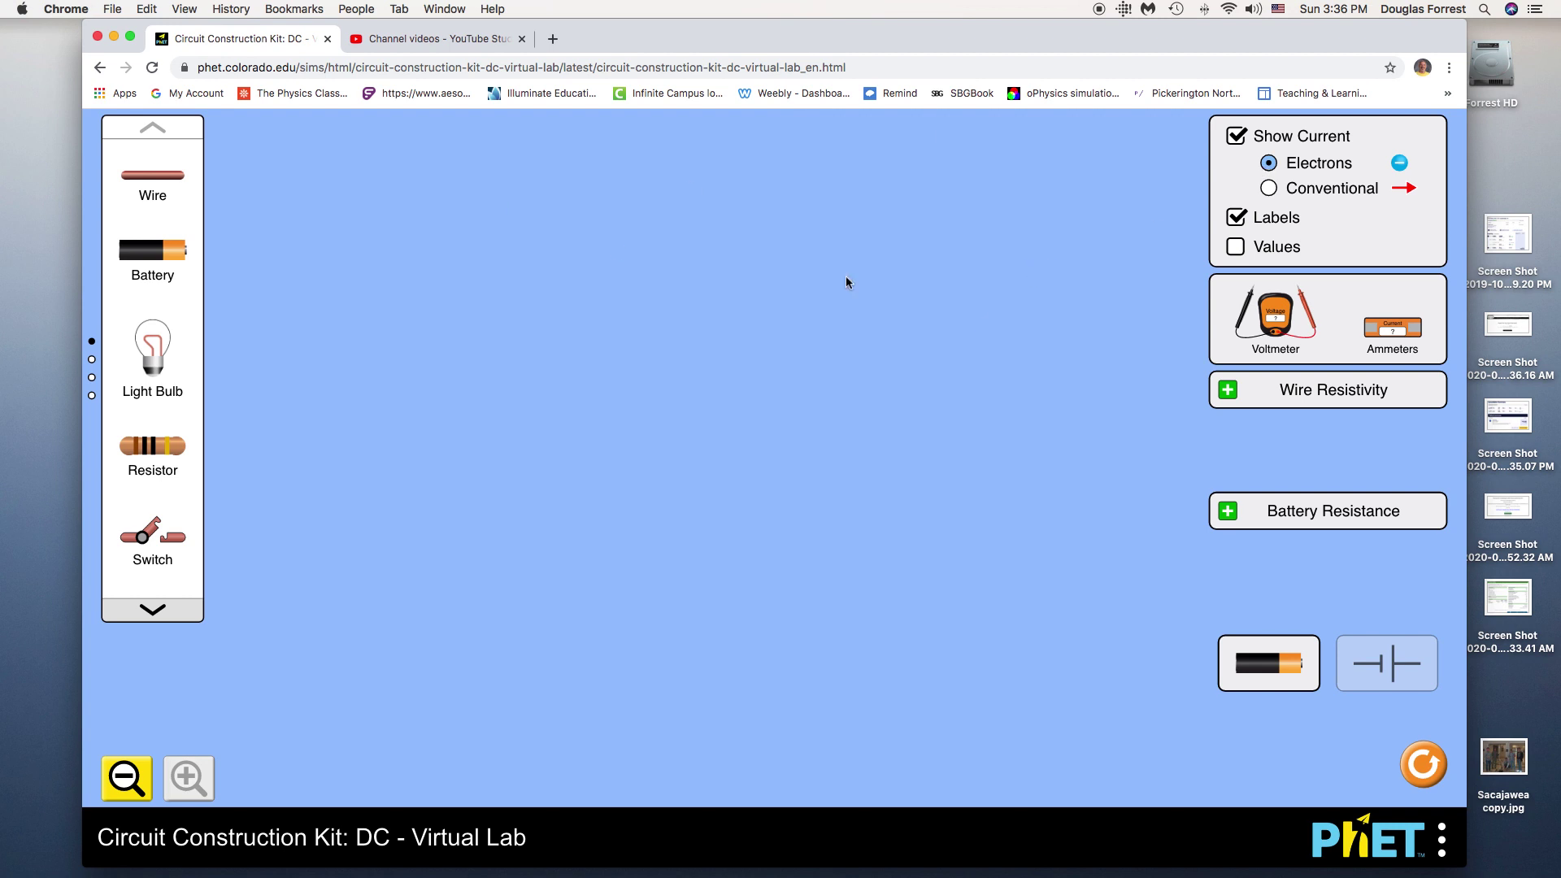
pyautogui.click(1269, 189)
pyautogui.click(1228, 391)
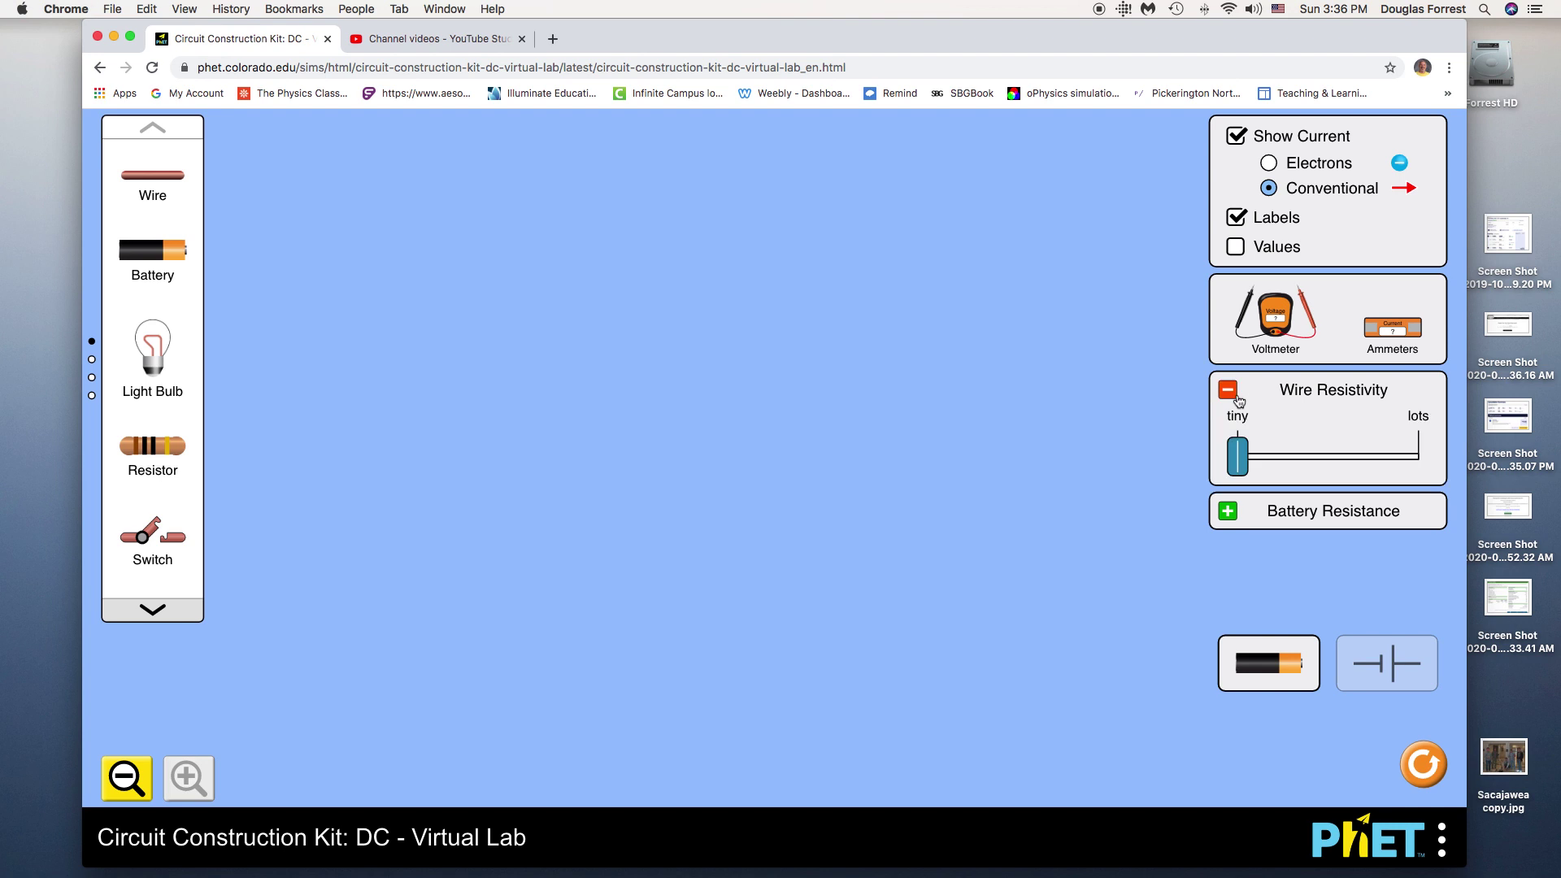
pyautogui.click(1237, 399)
pyautogui.click(1233, 514)
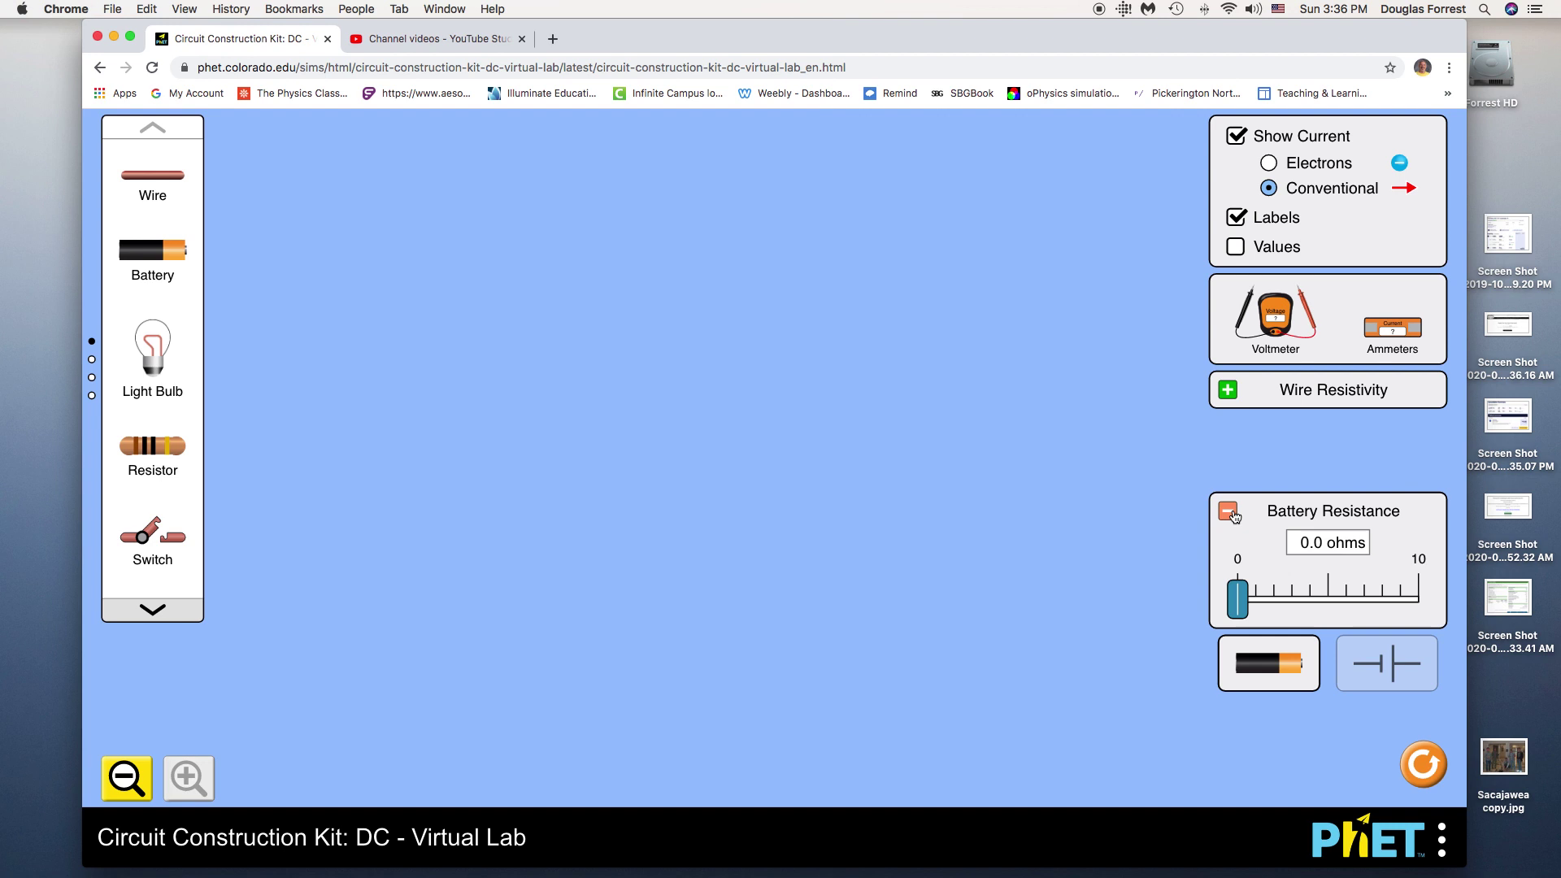
pyautogui.click(1234, 515)
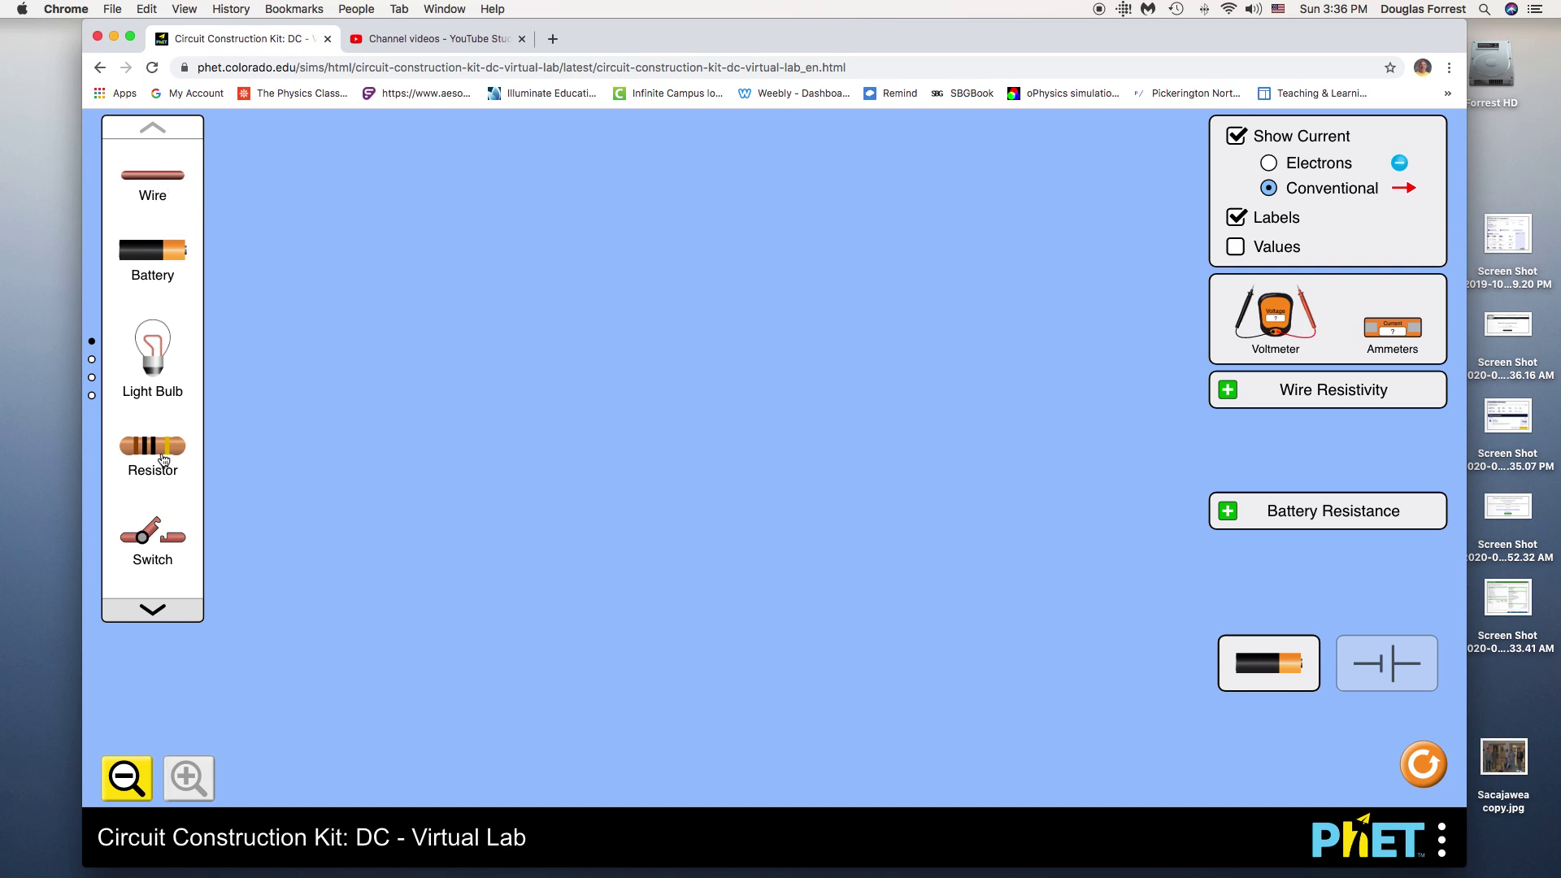
pyautogui.click(152, 609)
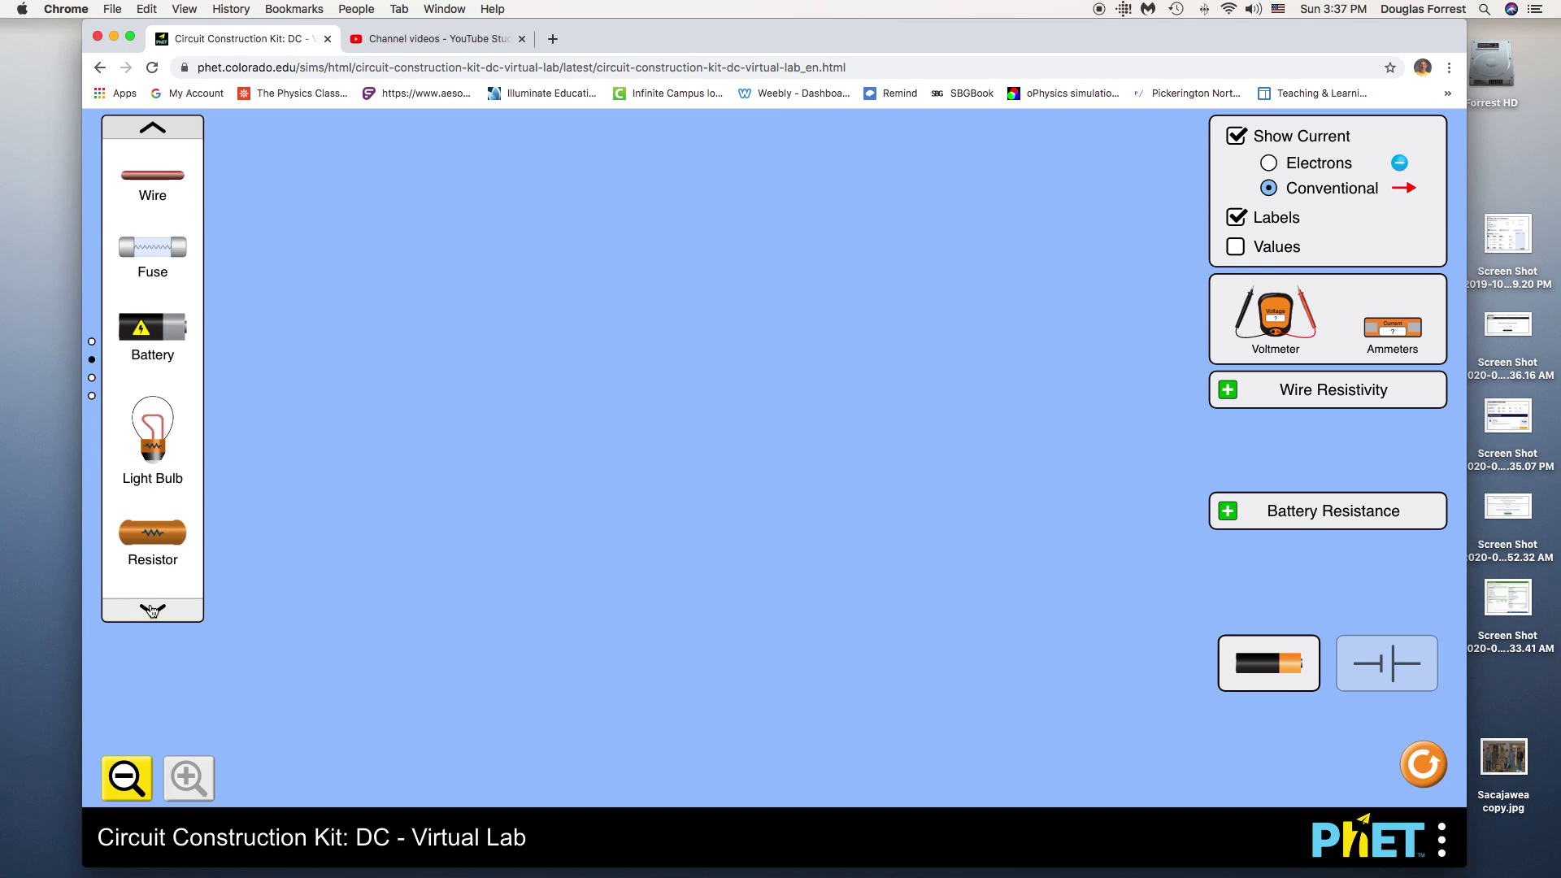
# Browse the toolbox pages, switch to schematic symbols, and drop a battery onto the canvas.
pyautogui.click(152, 609)
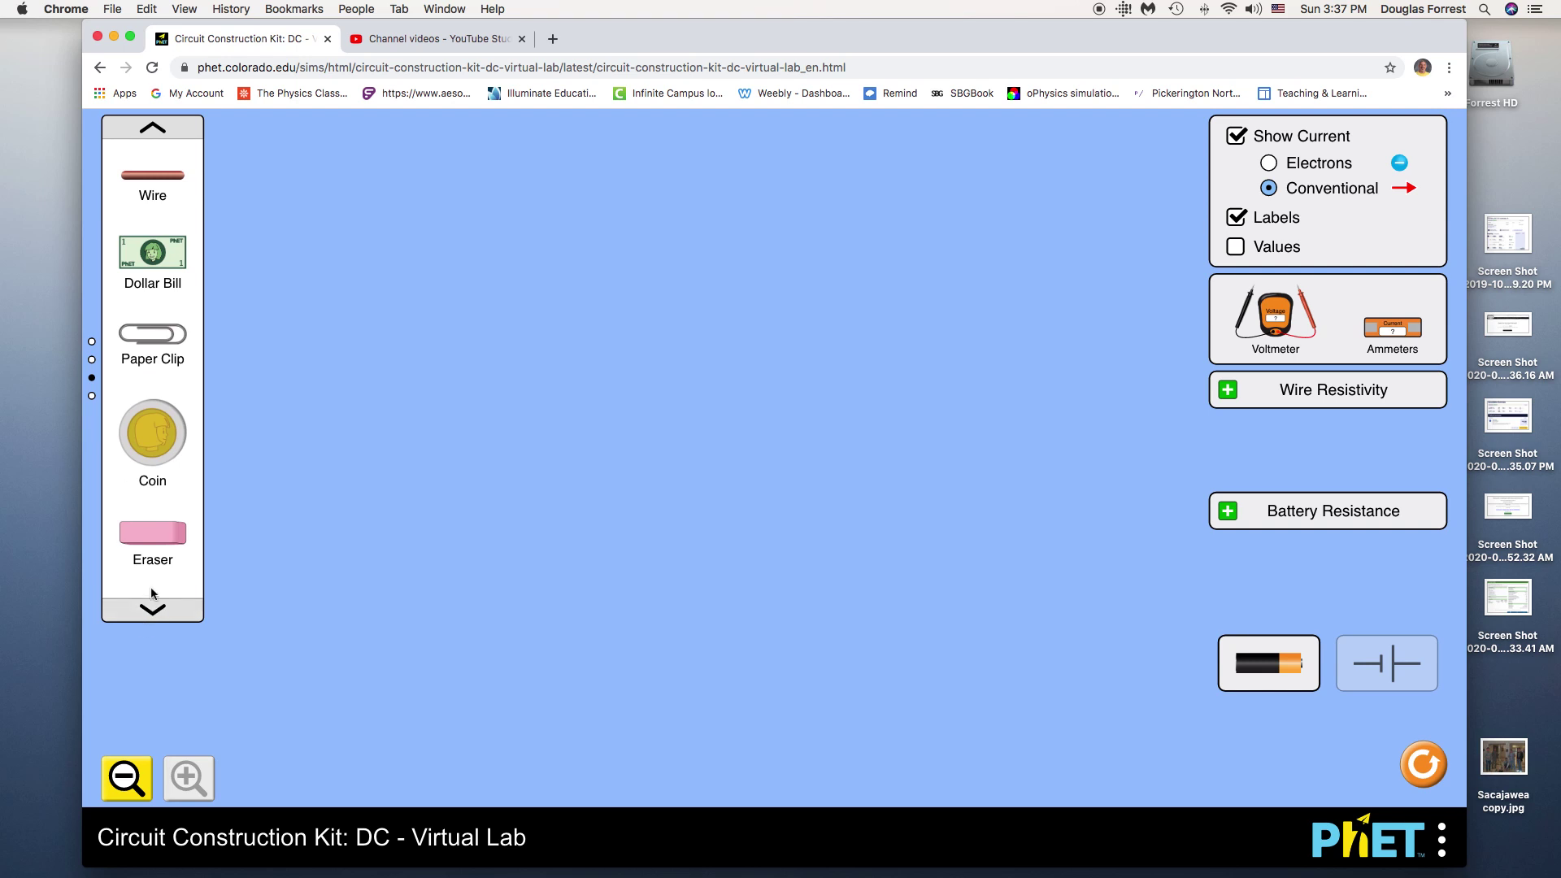
pyautogui.click(154, 613)
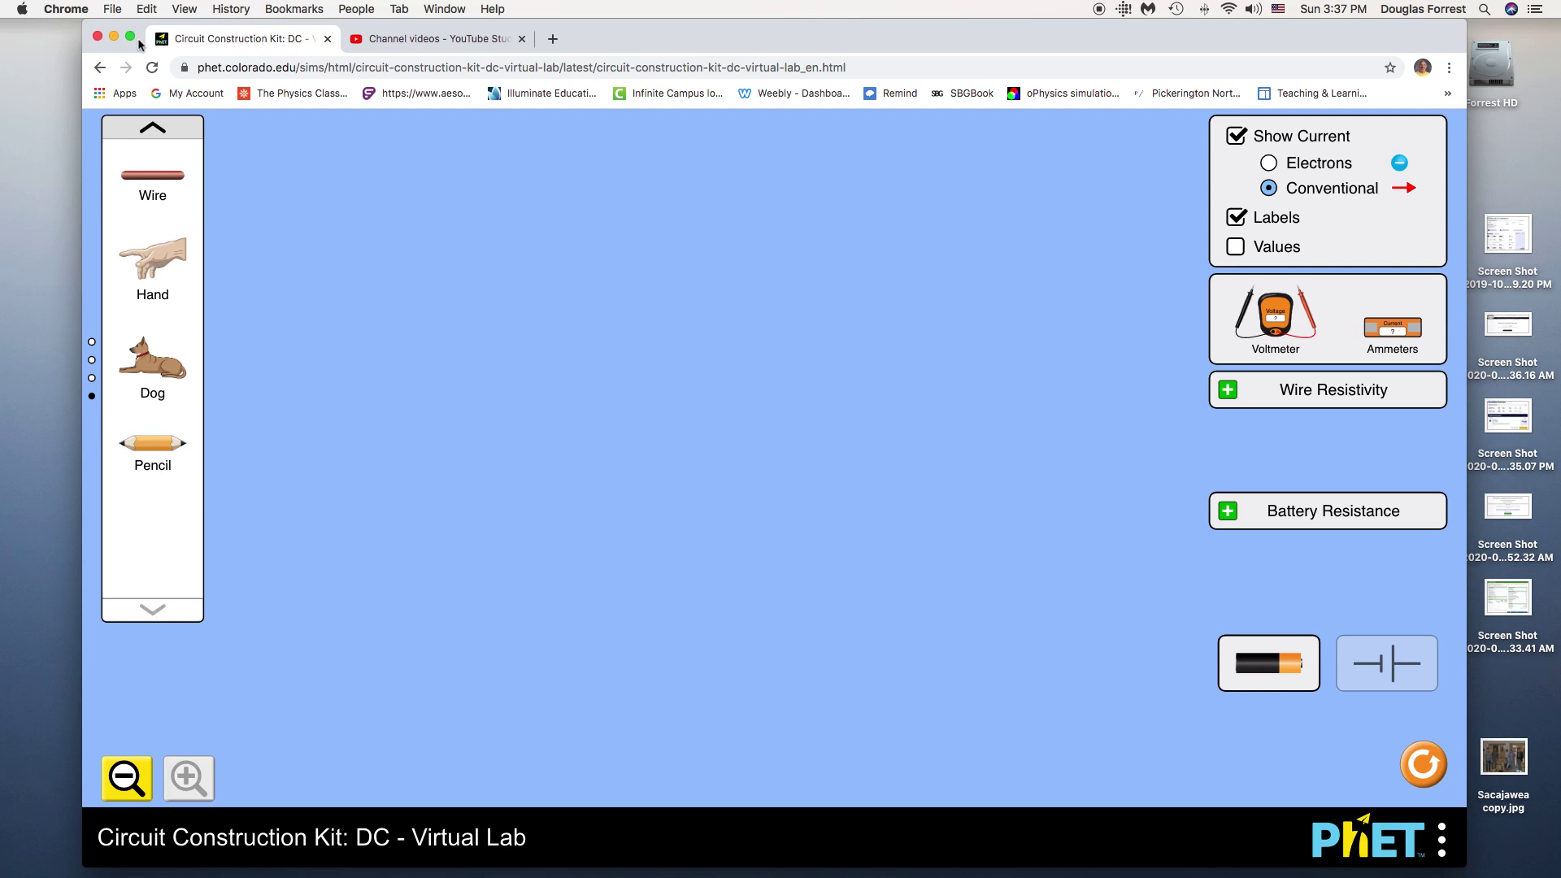
pyautogui.click(158, 128)
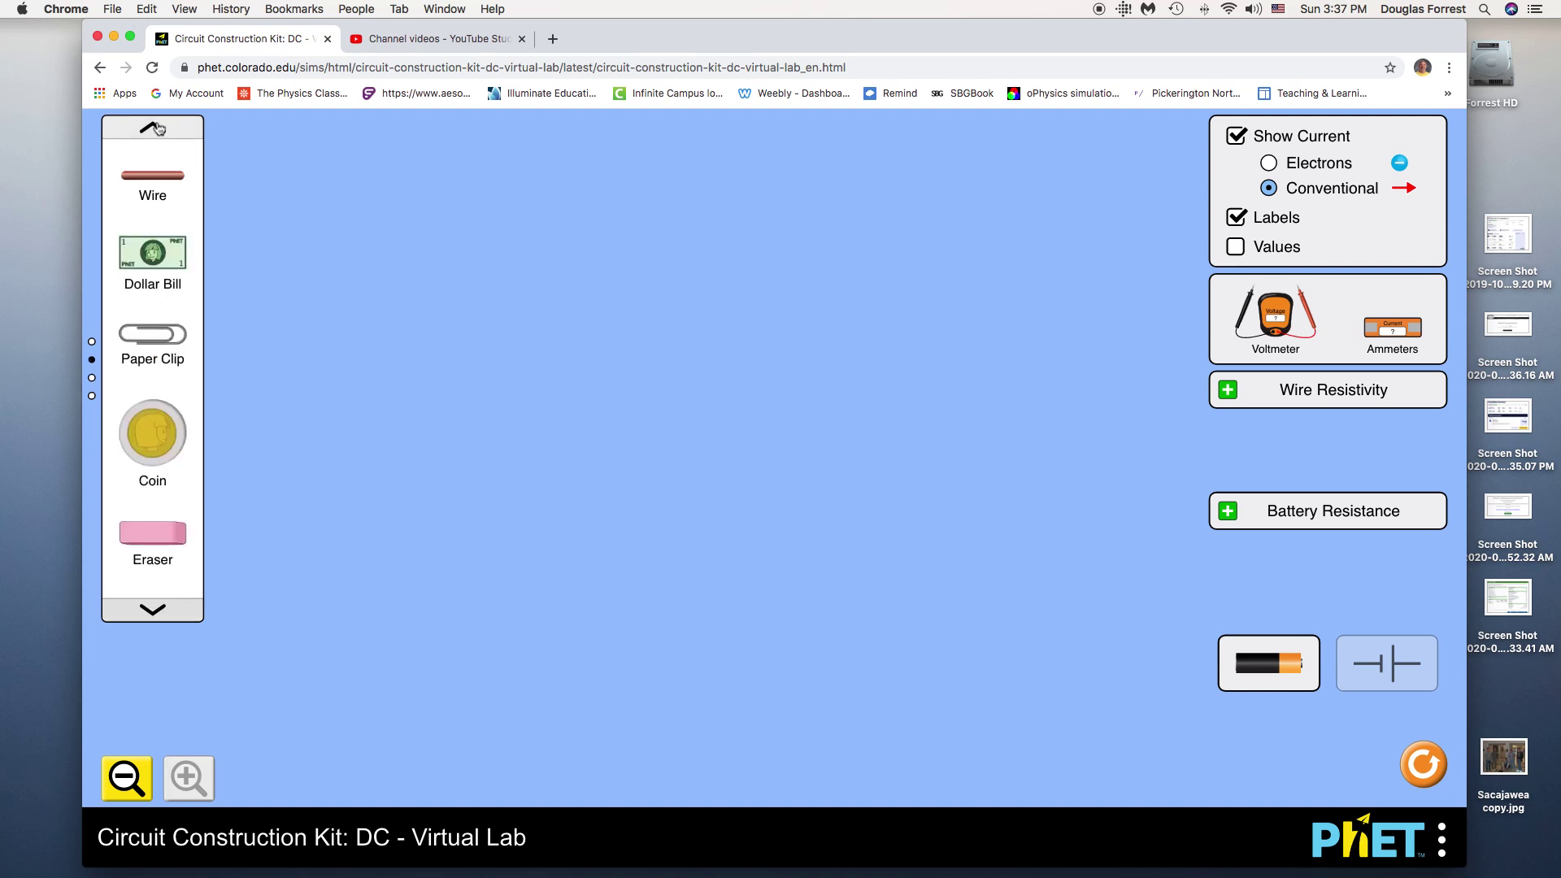
pyautogui.click(158, 128)
pyautogui.click(158, 127)
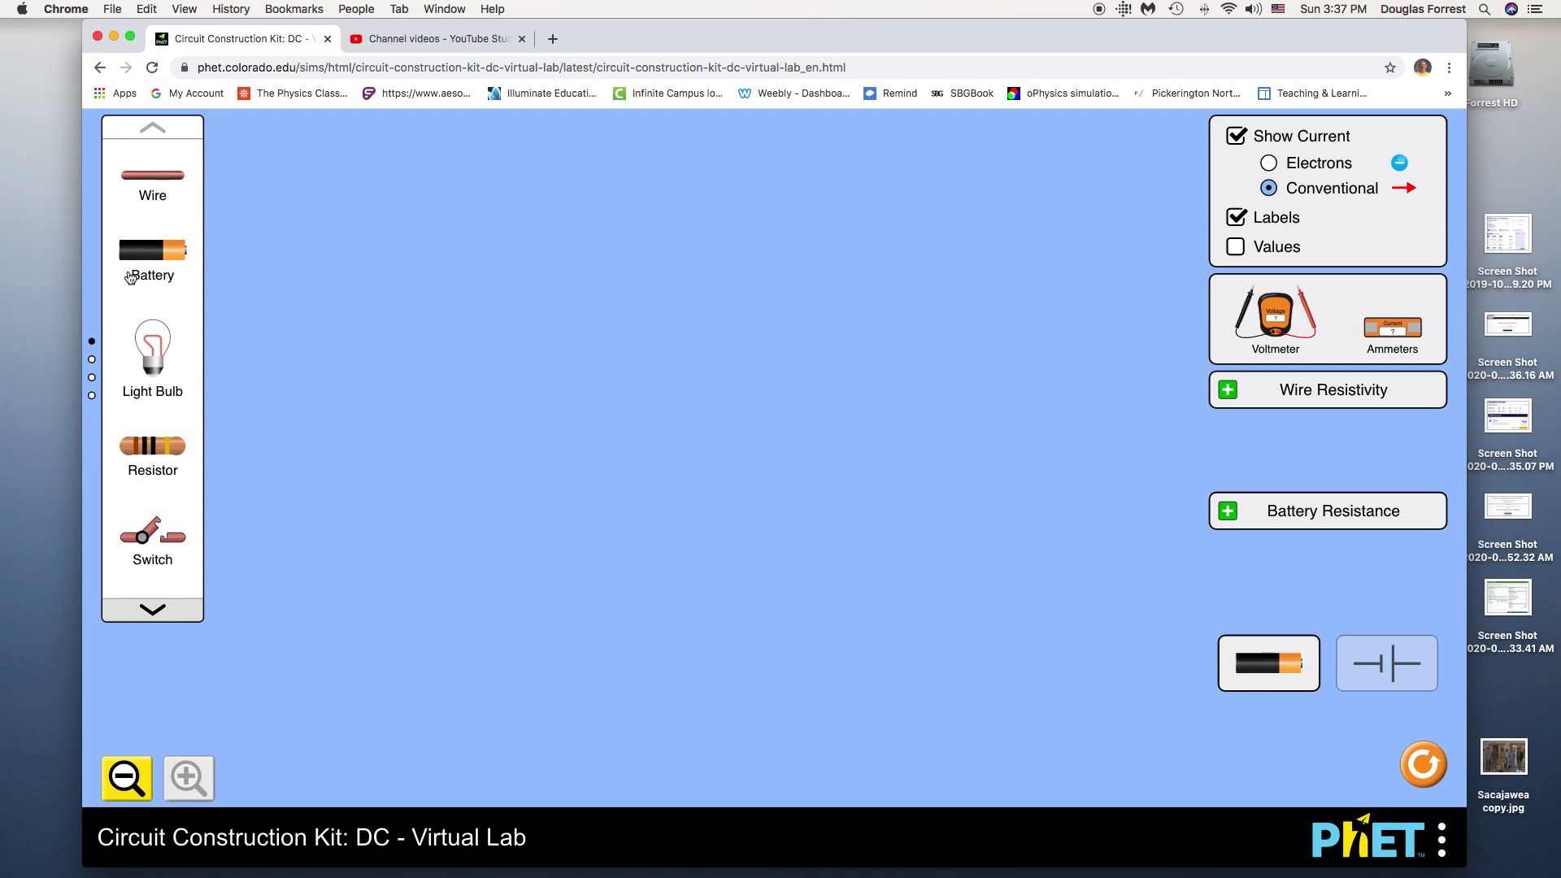
pyautogui.click(165, 614)
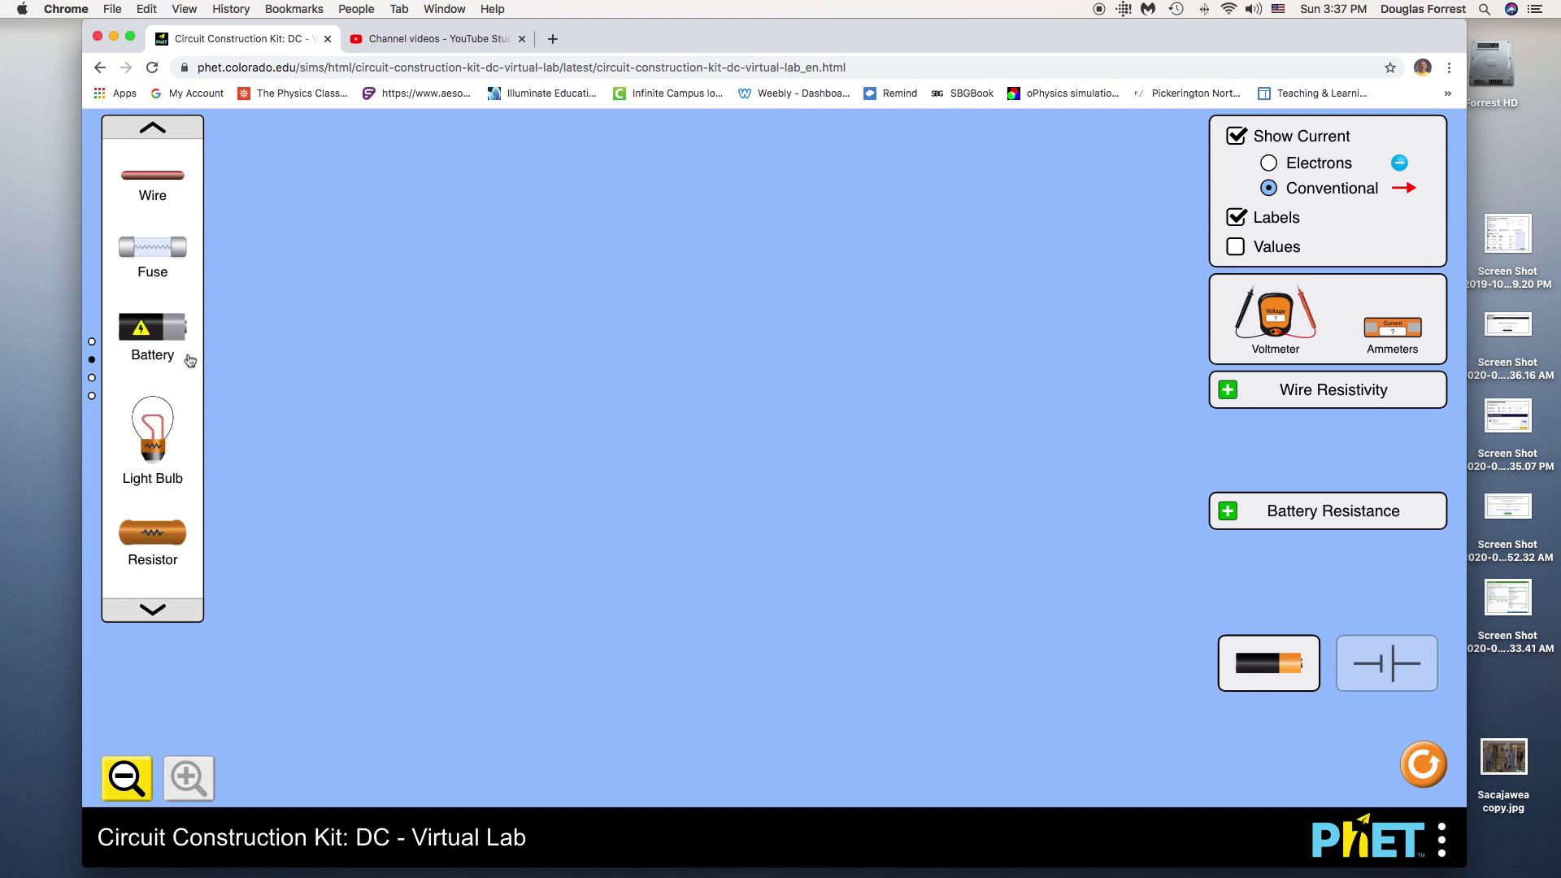
pyautogui.click(152, 128)
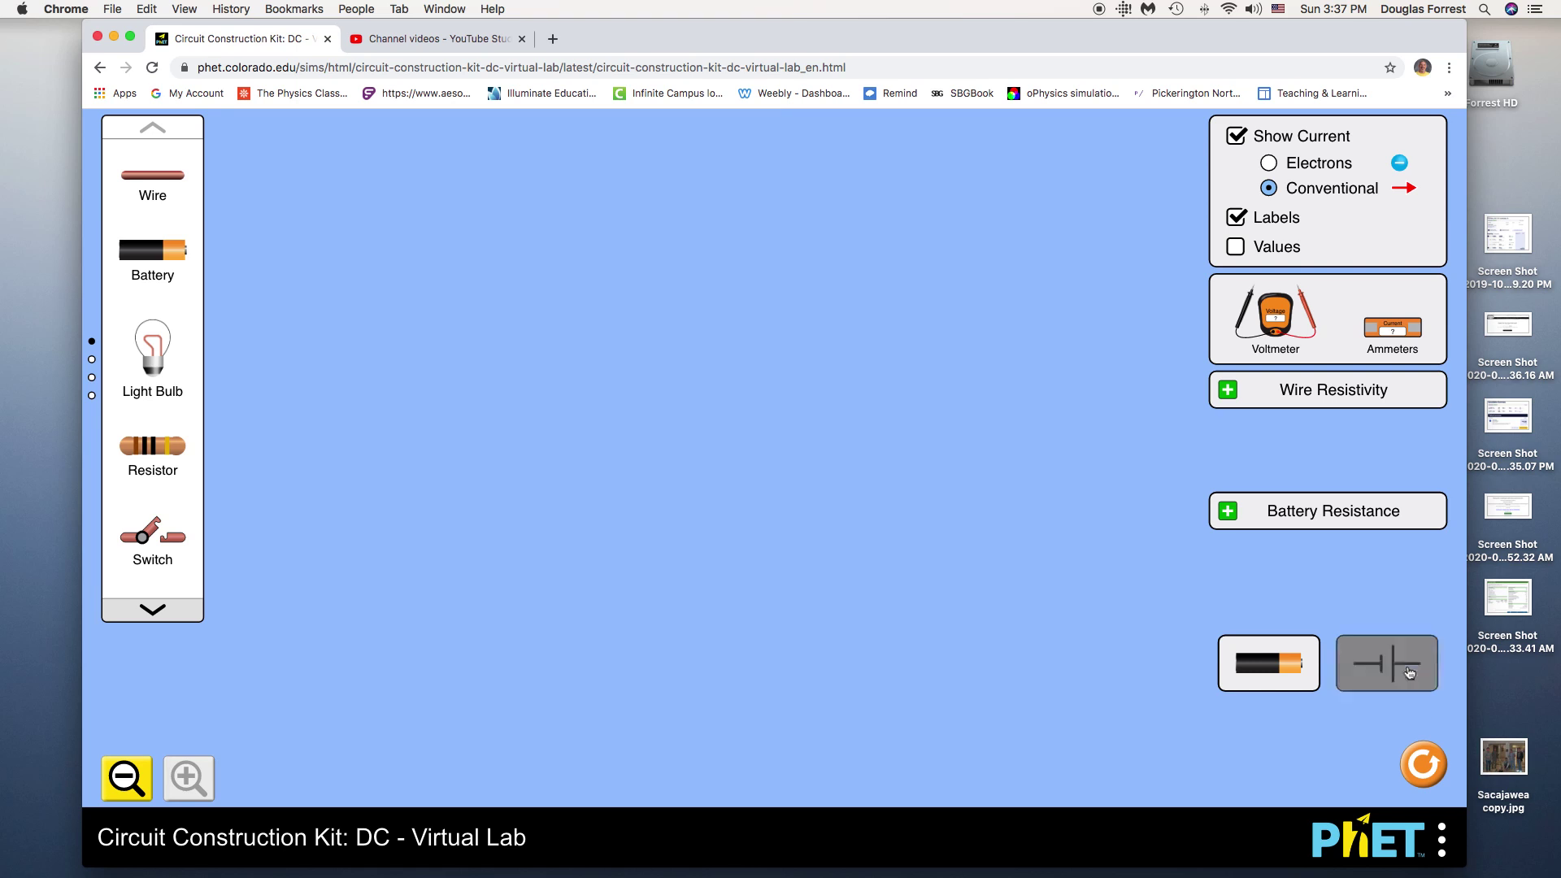
pyautogui.click(1411, 671)
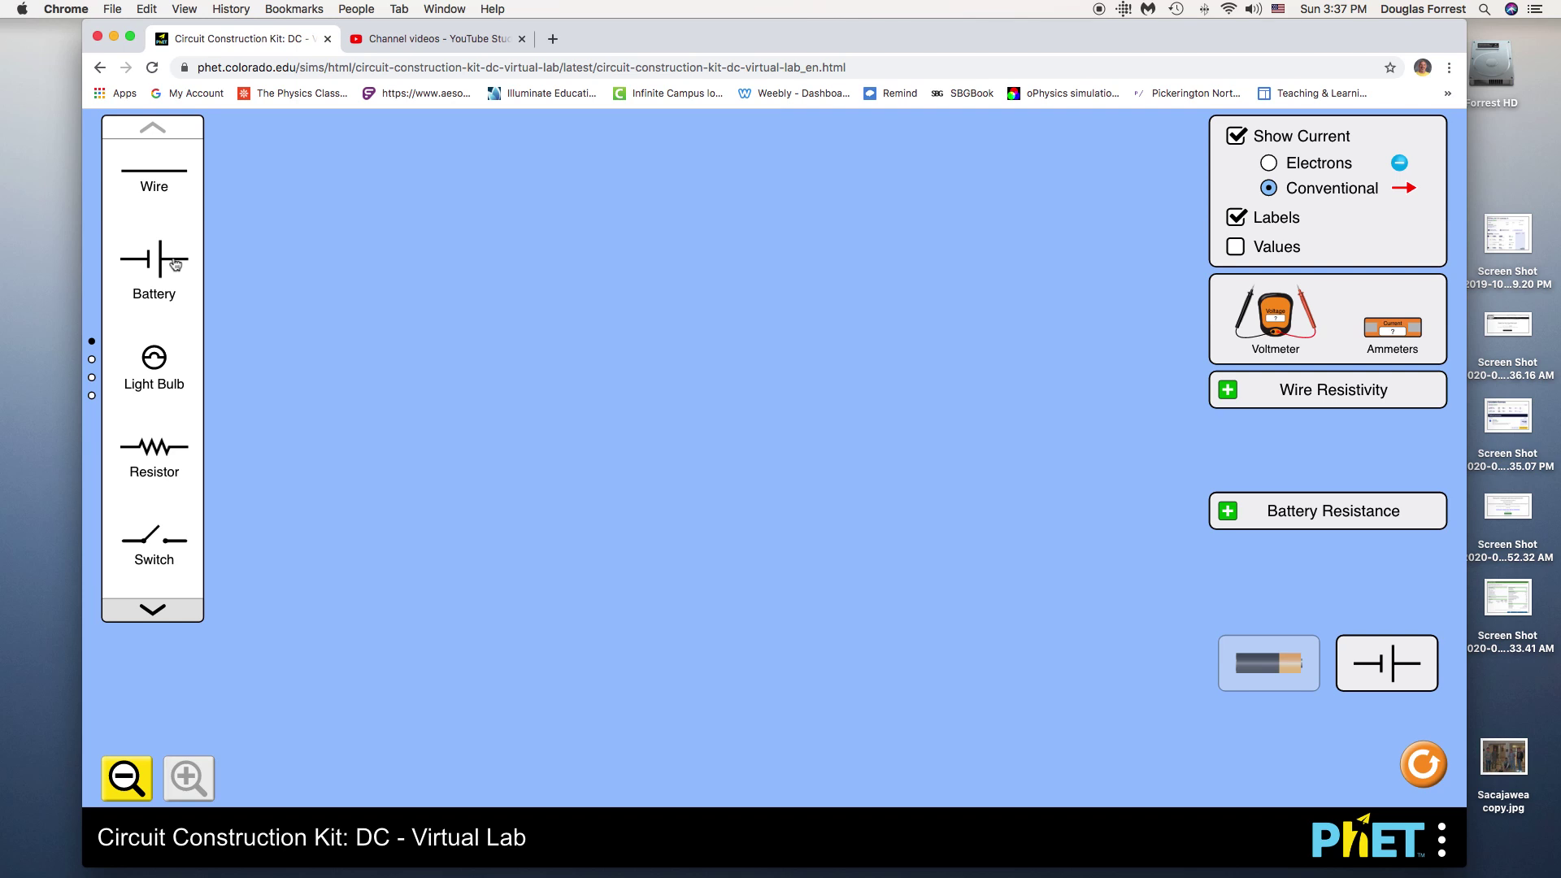
pyautogui.moveTo(175, 263); pyautogui.dragTo(558, 268)
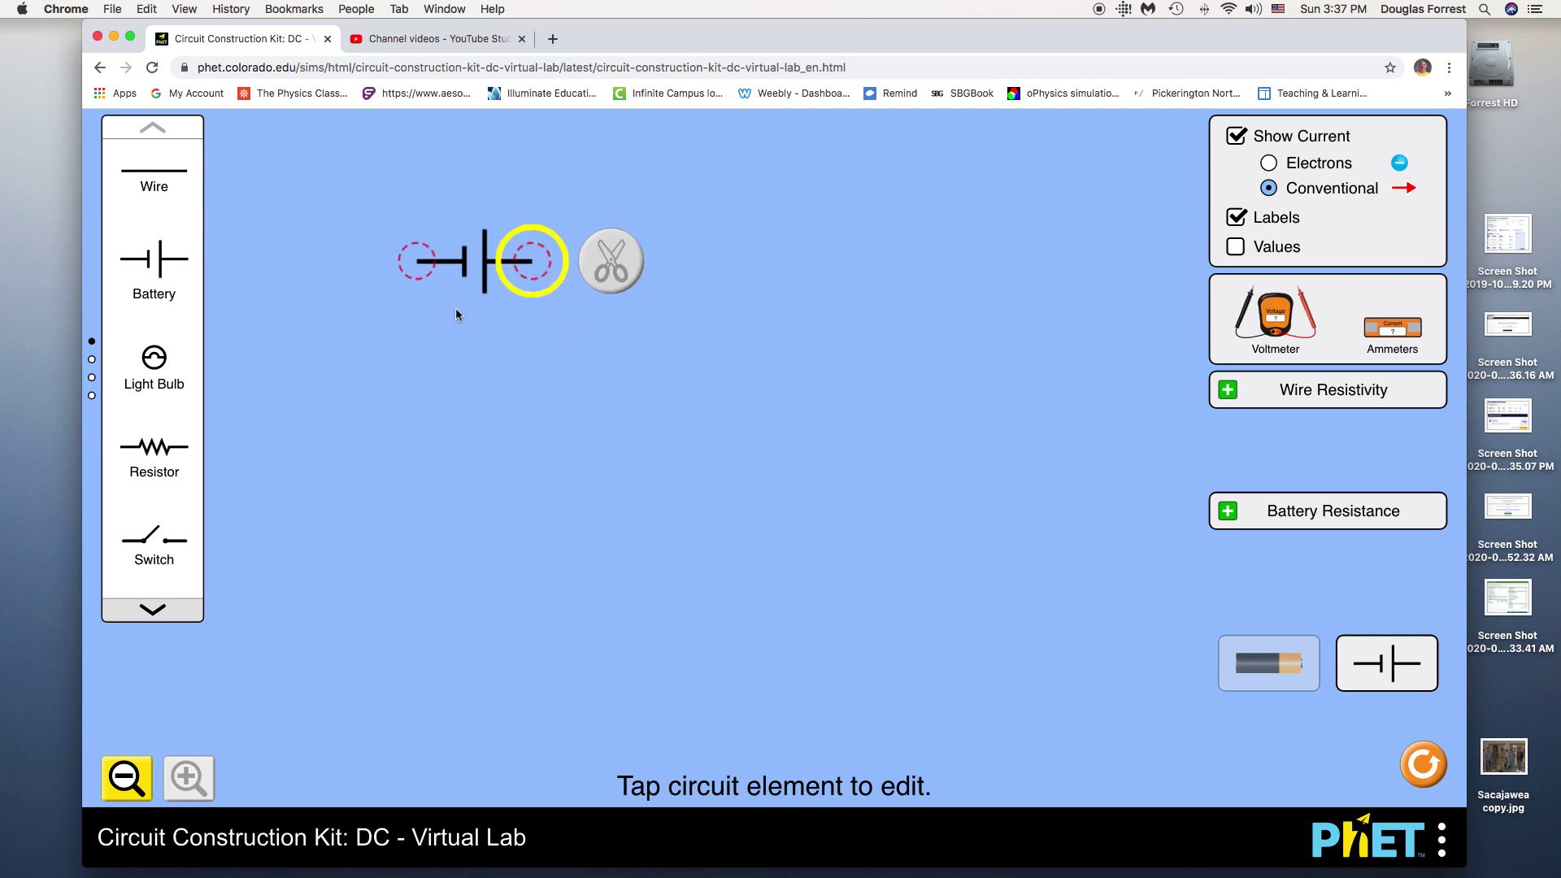
# Attach a wire to the battery's right terminal, split the junction, and reposition the wire.
pyautogui.click(549, 333)
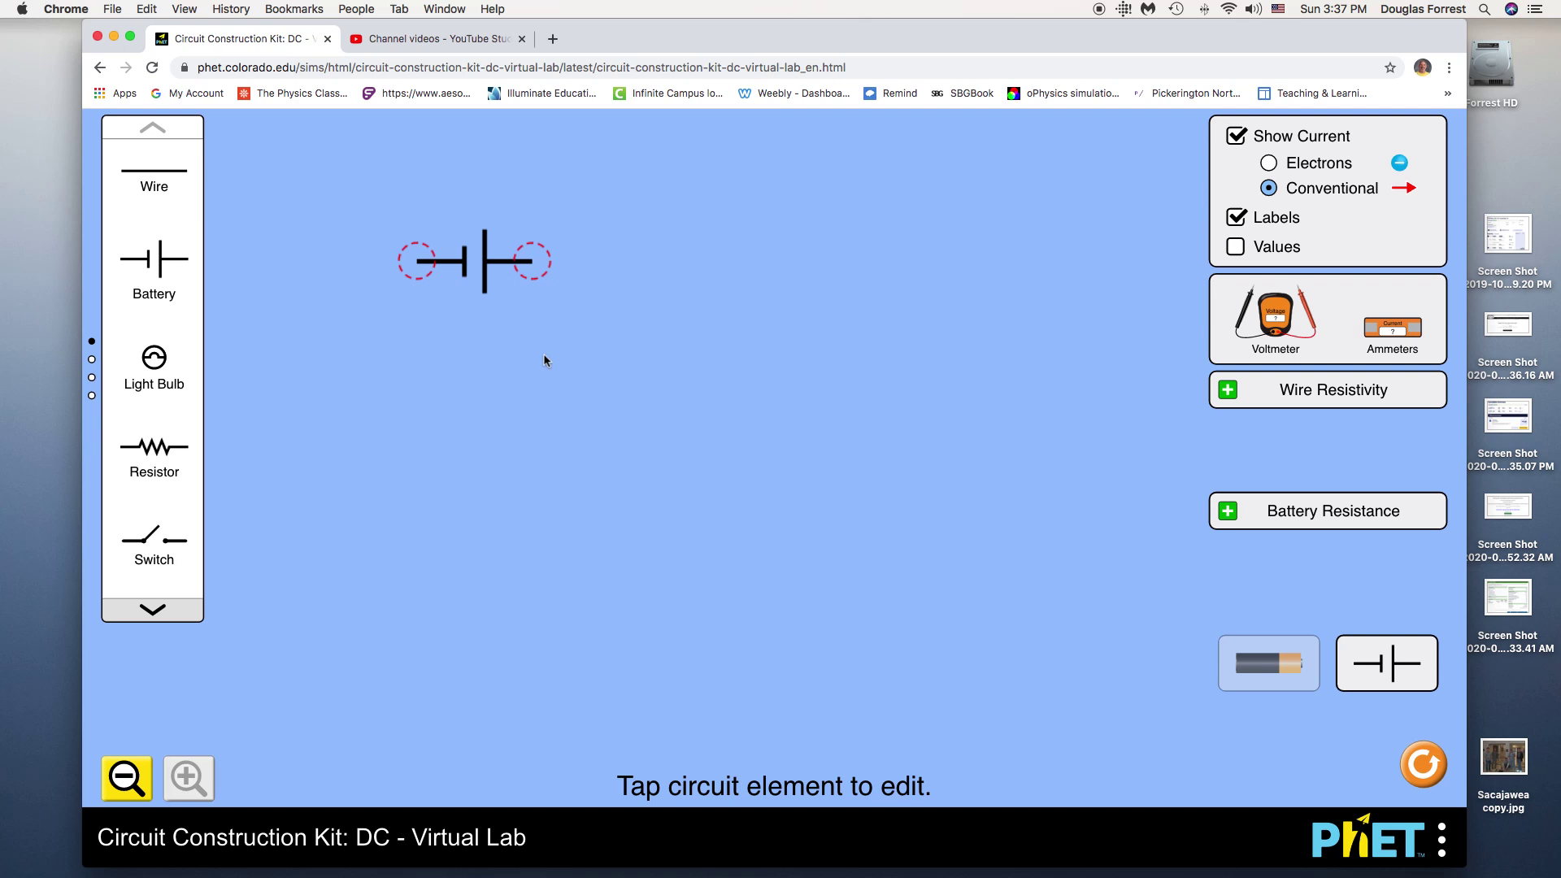
pyautogui.moveTo(154, 172); pyautogui.dragTo(632, 263)
pyautogui.click(532, 262)
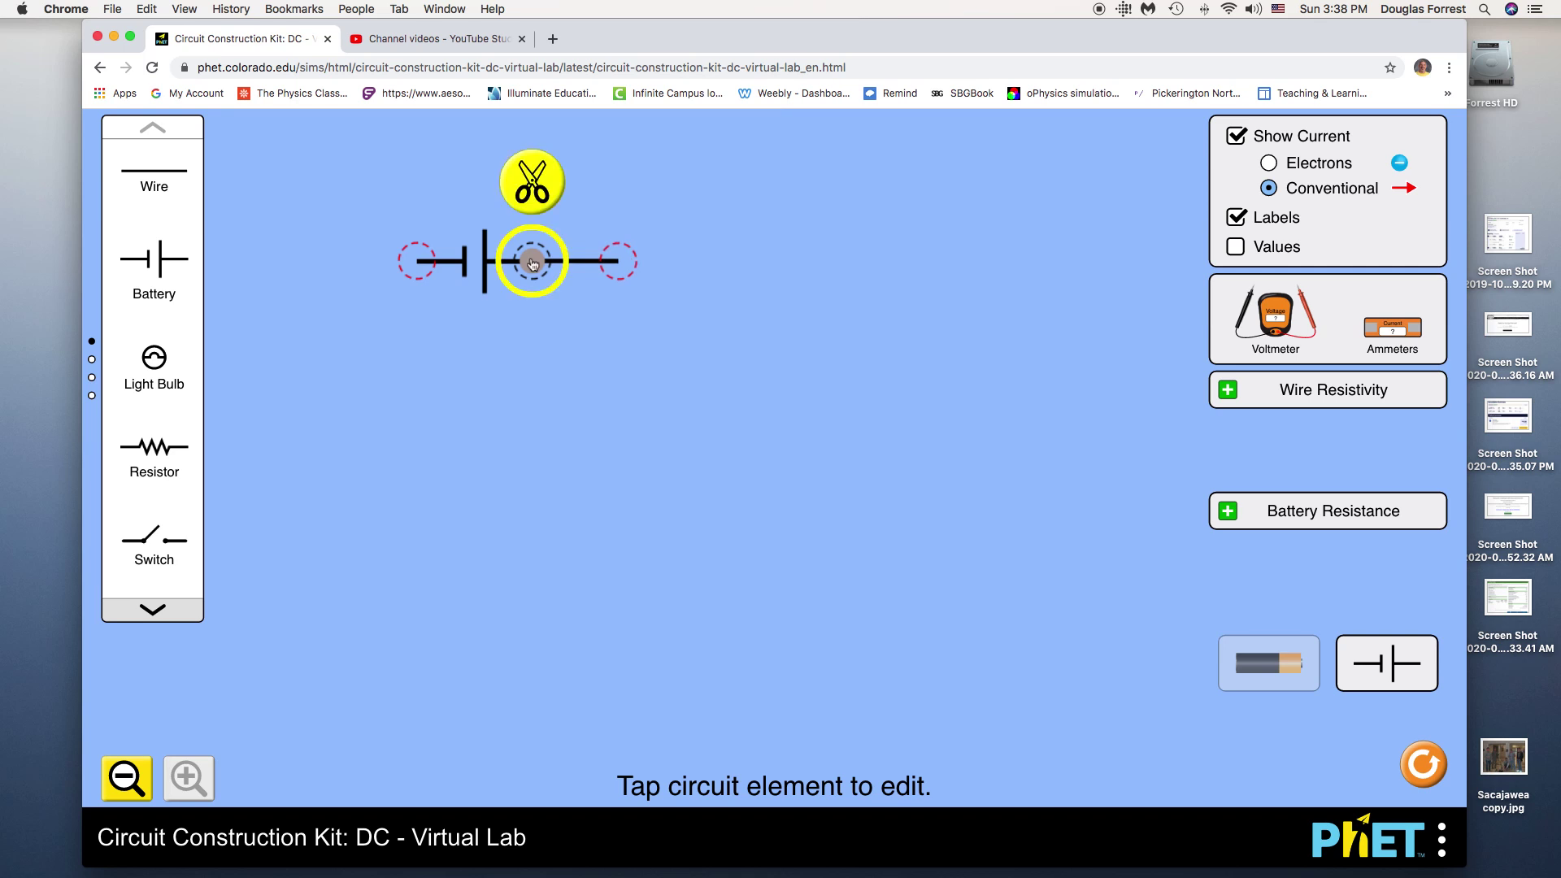
pyautogui.click(528, 197)
pyautogui.moveTo(589, 265)
pyautogui.mouseDown()
pyautogui.moveTo(664, 286)
pyautogui.moveTo(530, 265)
pyautogui.moveTo(631, 273)
pyautogui.moveTo(613, 273)
pyautogui.mouseUp()
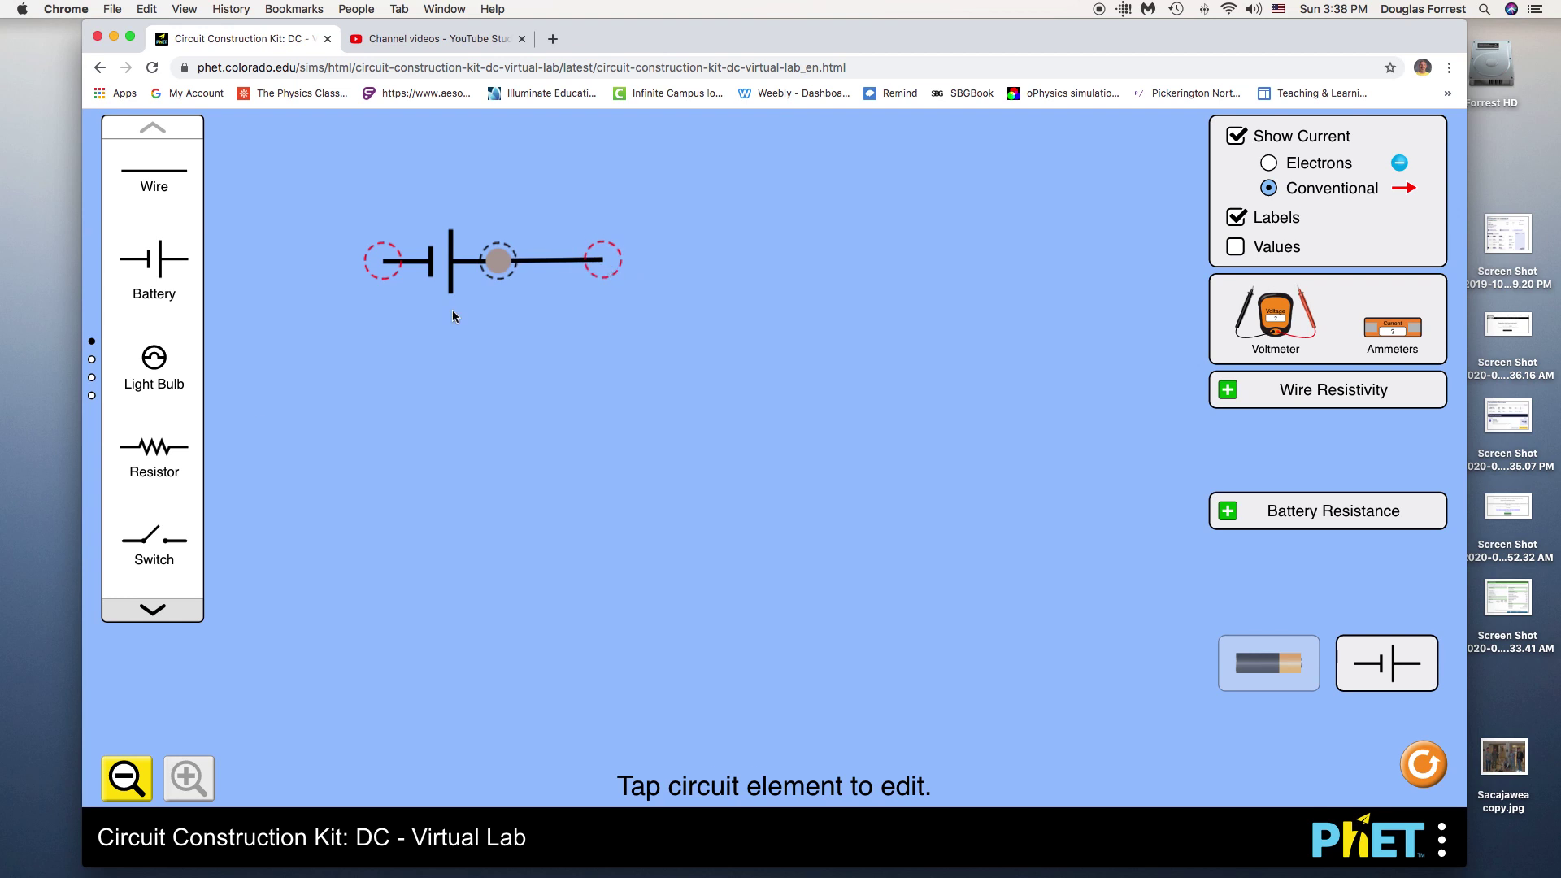
# Extend the top line with a resistor and wire, adding two wires hanging down at its right end.
pyautogui.moveTo(179, 463); pyautogui.dragTo(675, 277)
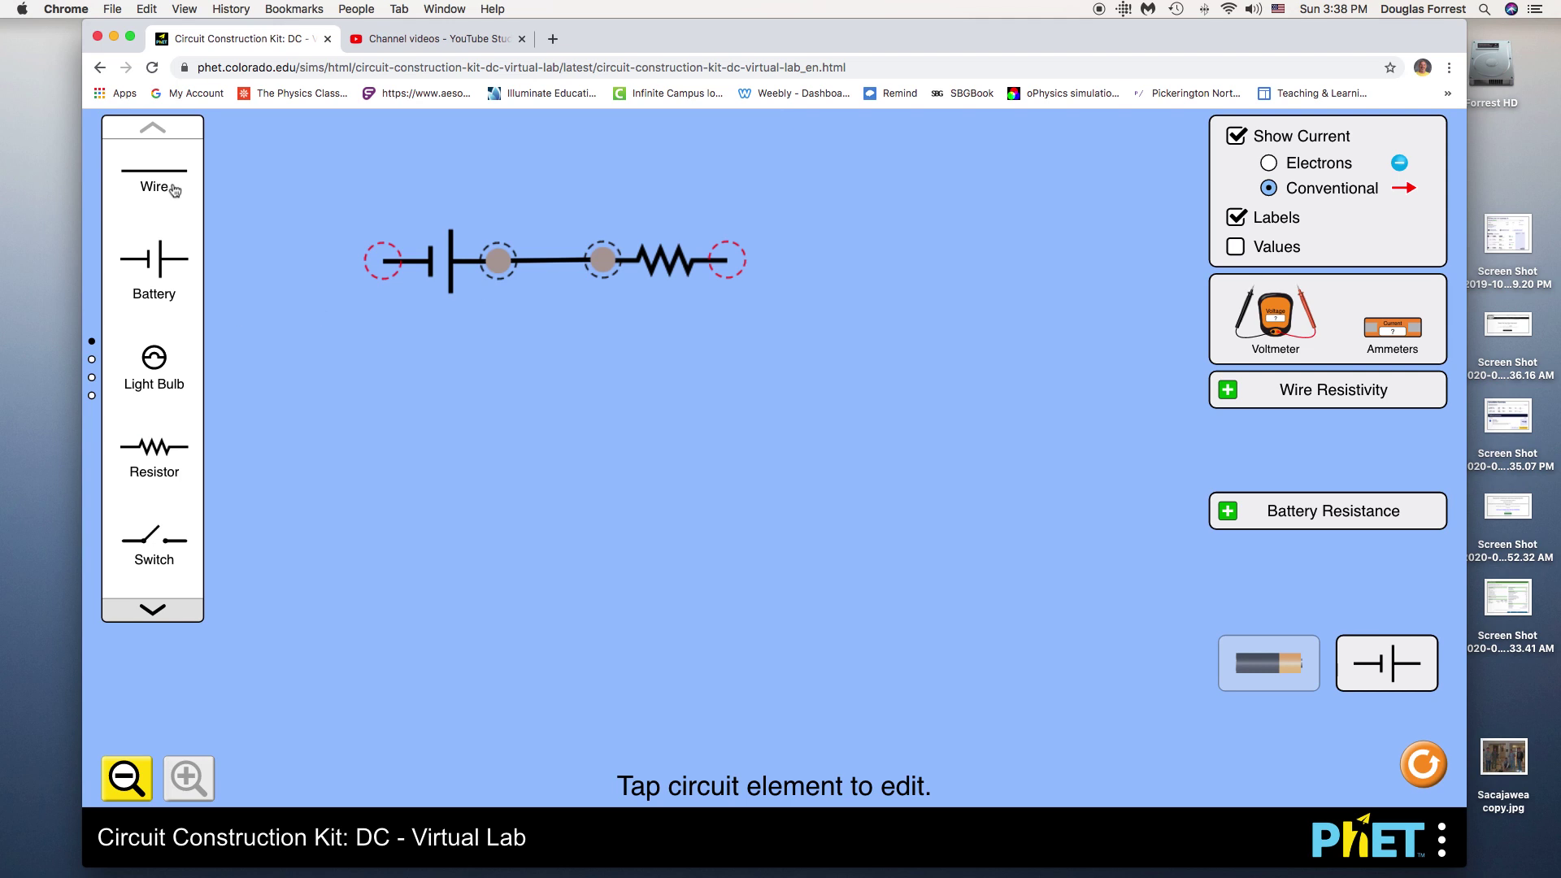
pyautogui.moveTo(156, 176); pyautogui.dragTo(817, 273)
pyautogui.moveTo(169, 176); pyautogui.dragTo(829, 375)
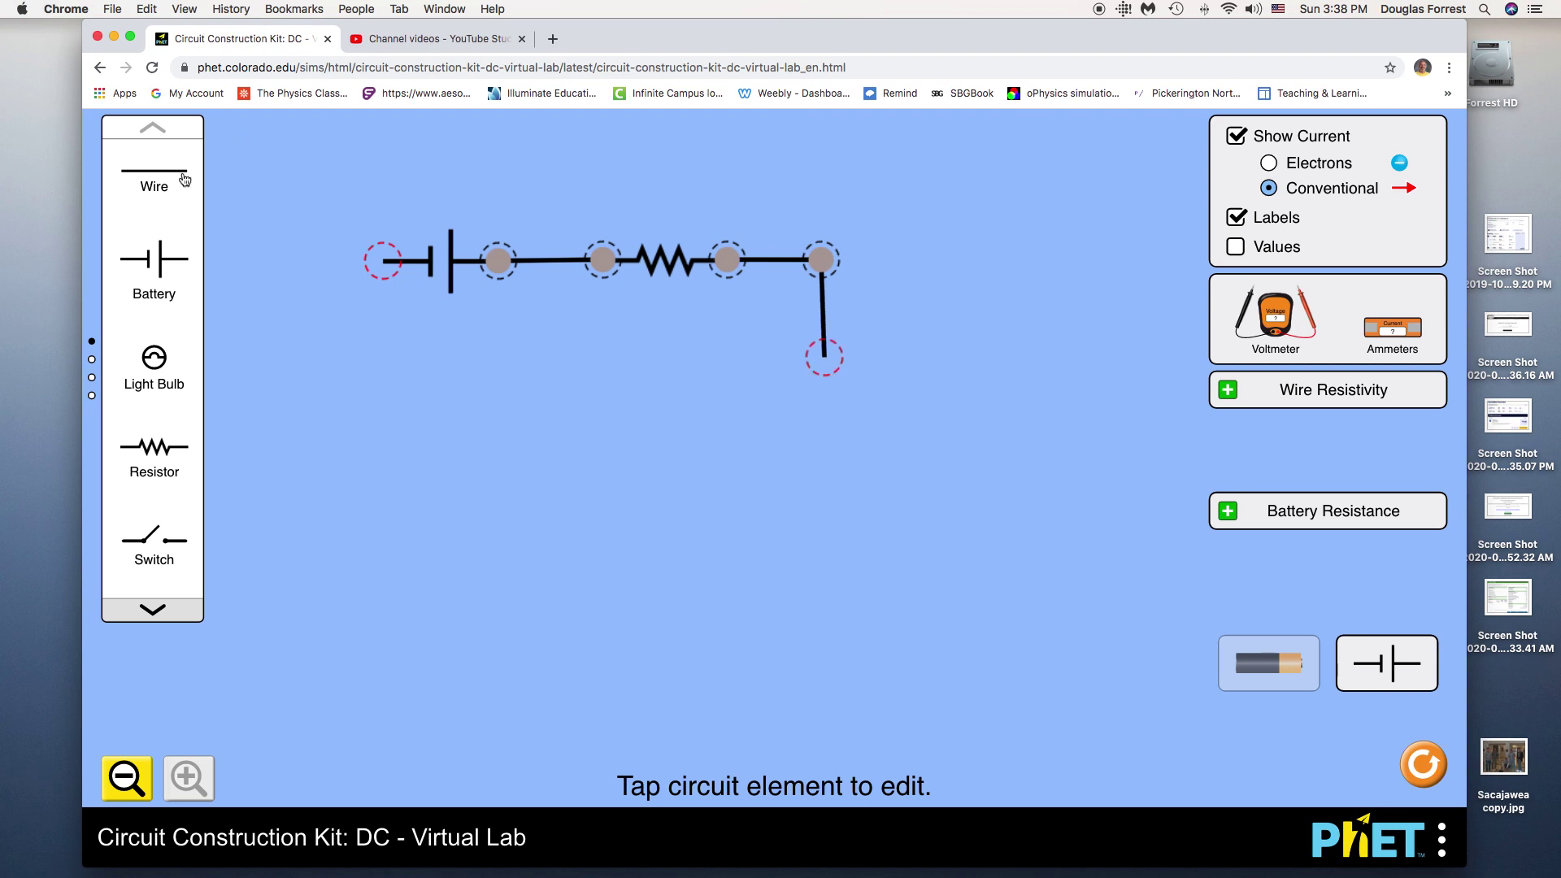
pyautogui.moveTo(184, 179); pyautogui.dragTo(927, 255)
pyautogui.moveTo(962, 260); pyautogui.dragTo(991, 265)
pyautogui.moveTo(163, 174); pyautogui.dragTo(977, 381)
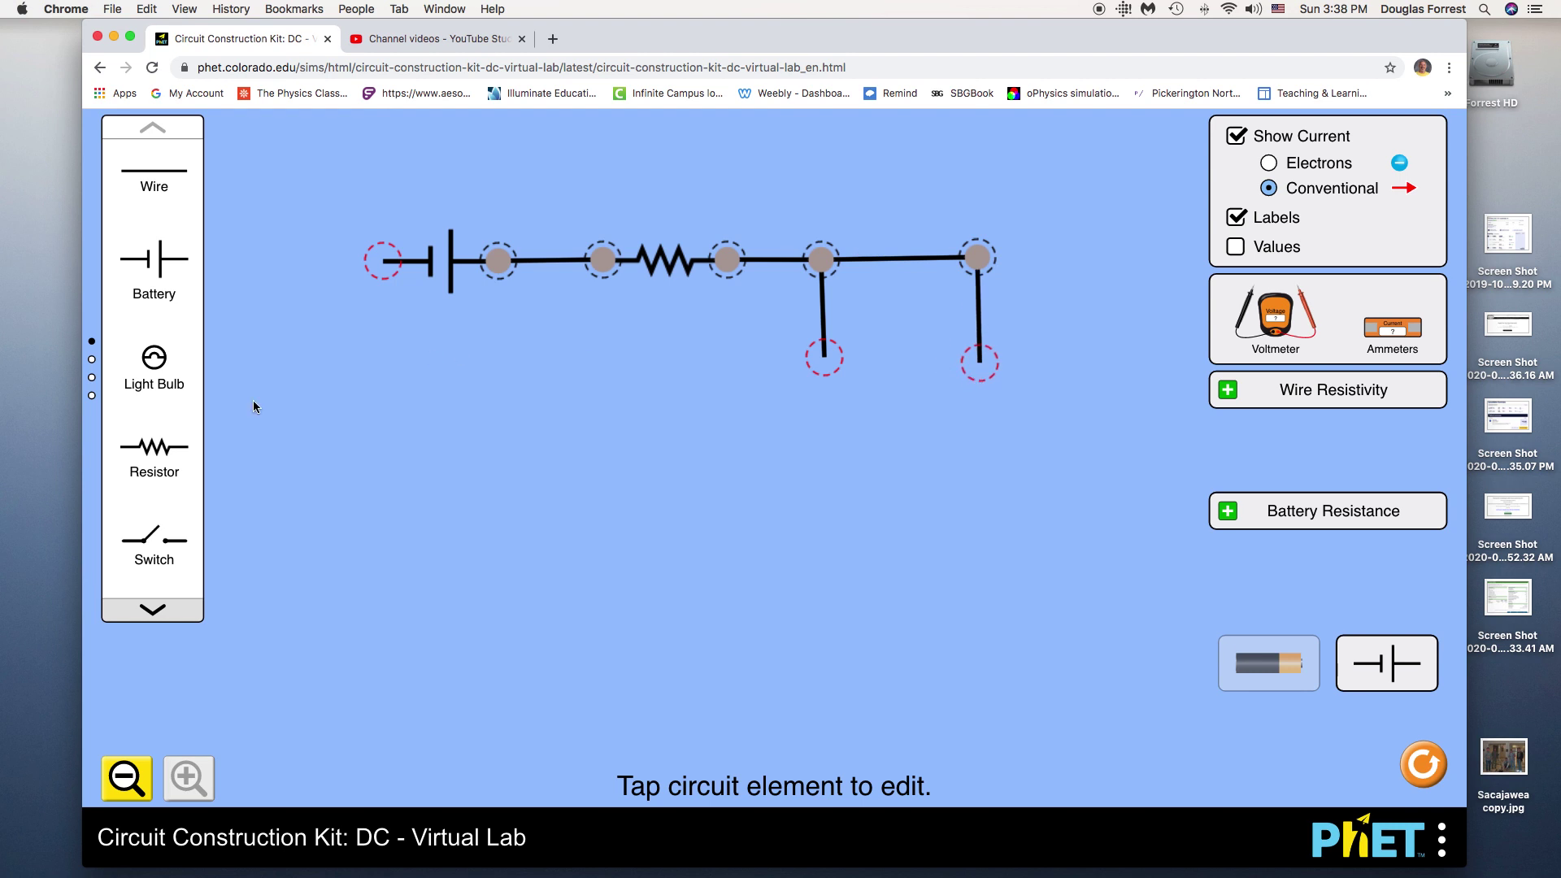
# Place a resistor on each hanging wire and line the two resistors up.
pyautogui.moveTo(159, 452); pyautogui.dragTo(825, 482)
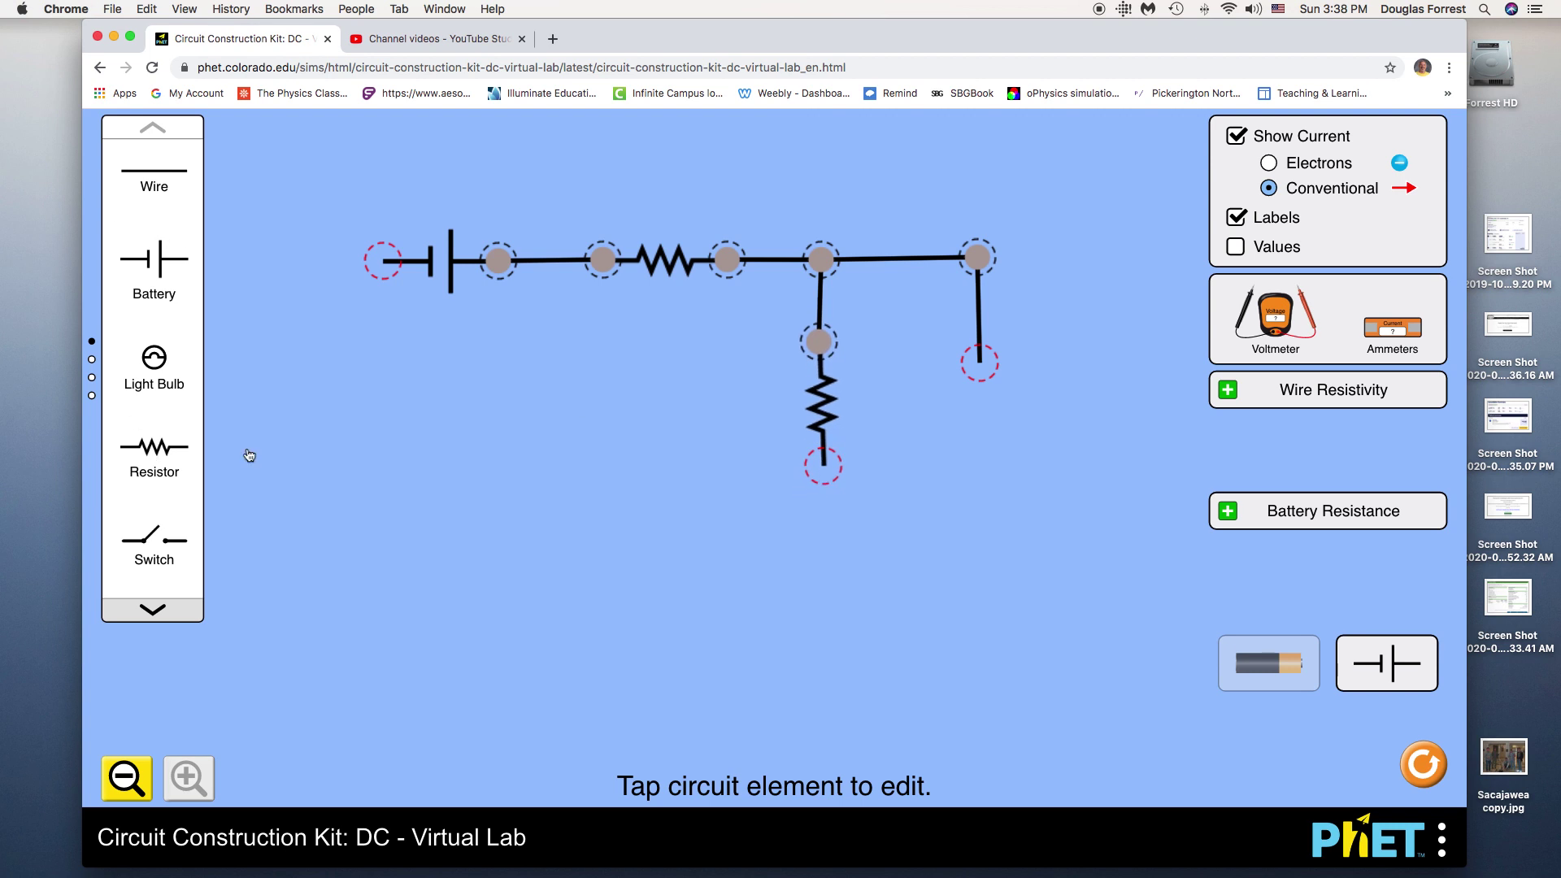
pyautogui.moveTo(154, 447); pyautogui.dragTo(350, 568)
pyautogui.moveTo(341, 504); pyautogui.dragTo(993, 441)
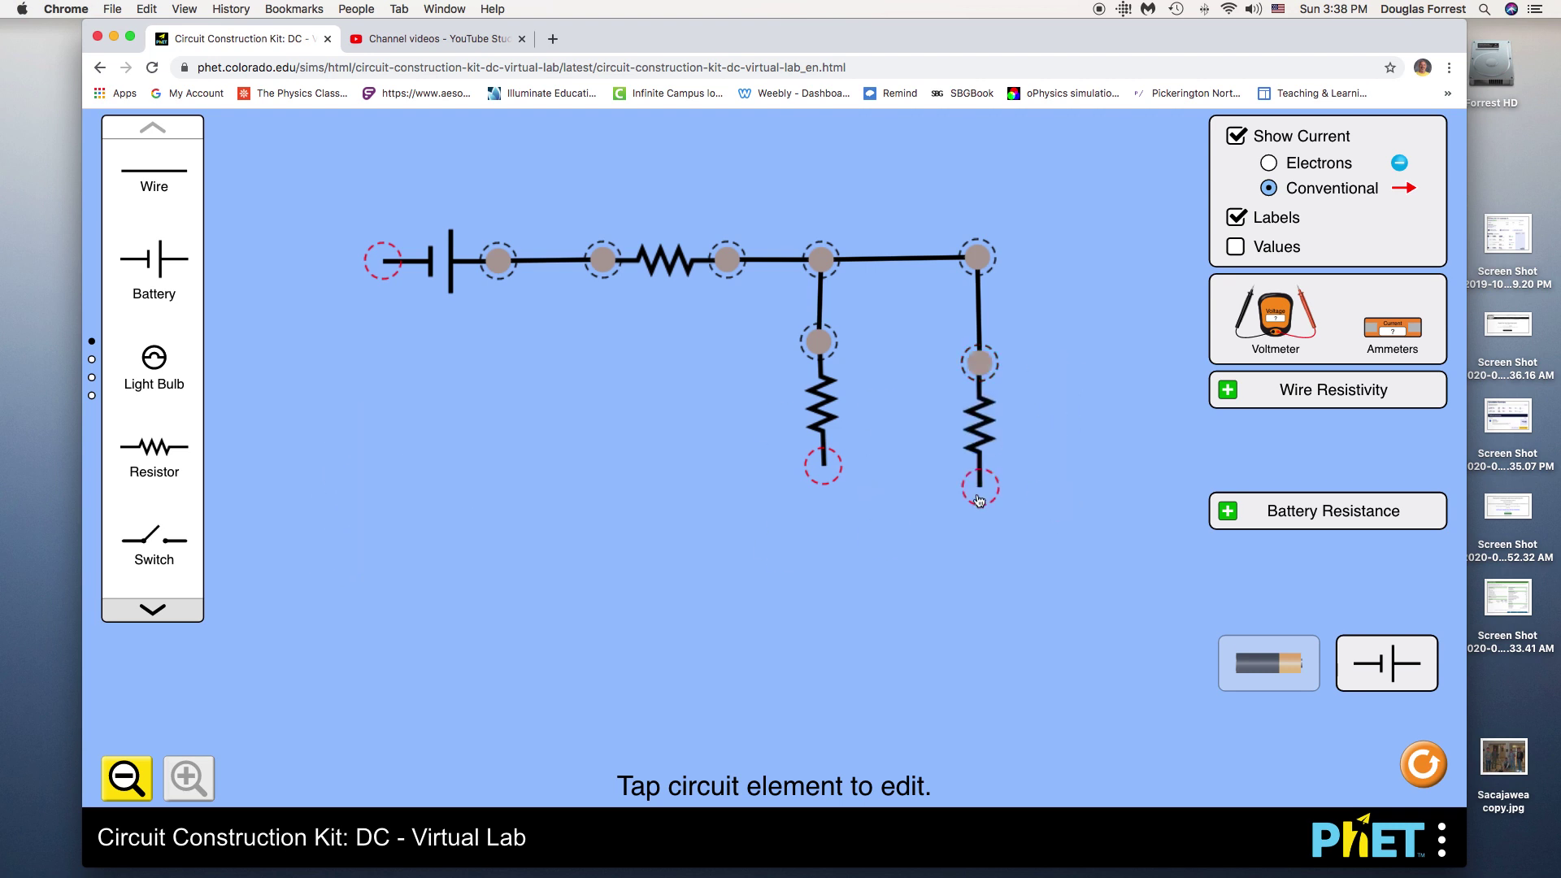
pyautogui.moveTo(982, 506)
pyautogui.mouseDown()
pyautogui.moveTo(981, 520)
pyautogui.moveTo(982, 484)
pyautogui.mouseUp()
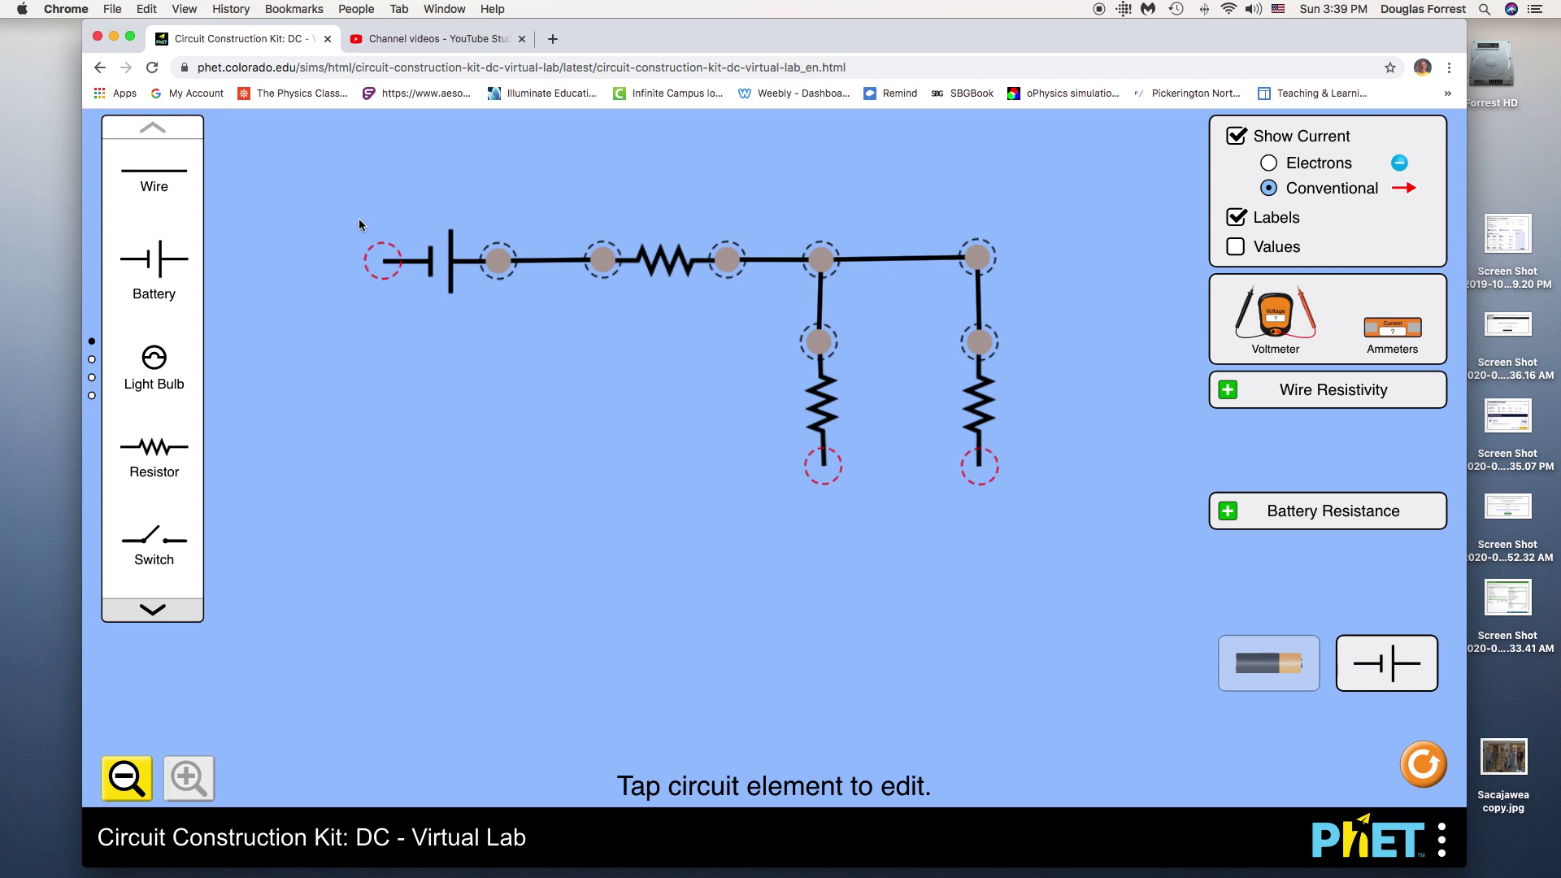
# Add wires below both resistors, join their bottoms, and run a wire left from the bottom junction.
pyautogui.moveTo(164, 177); pyautogui.dragTo(816, 560)
pyautogui.moveTo(146, 183); pyautogui.dragTo(994, 575)
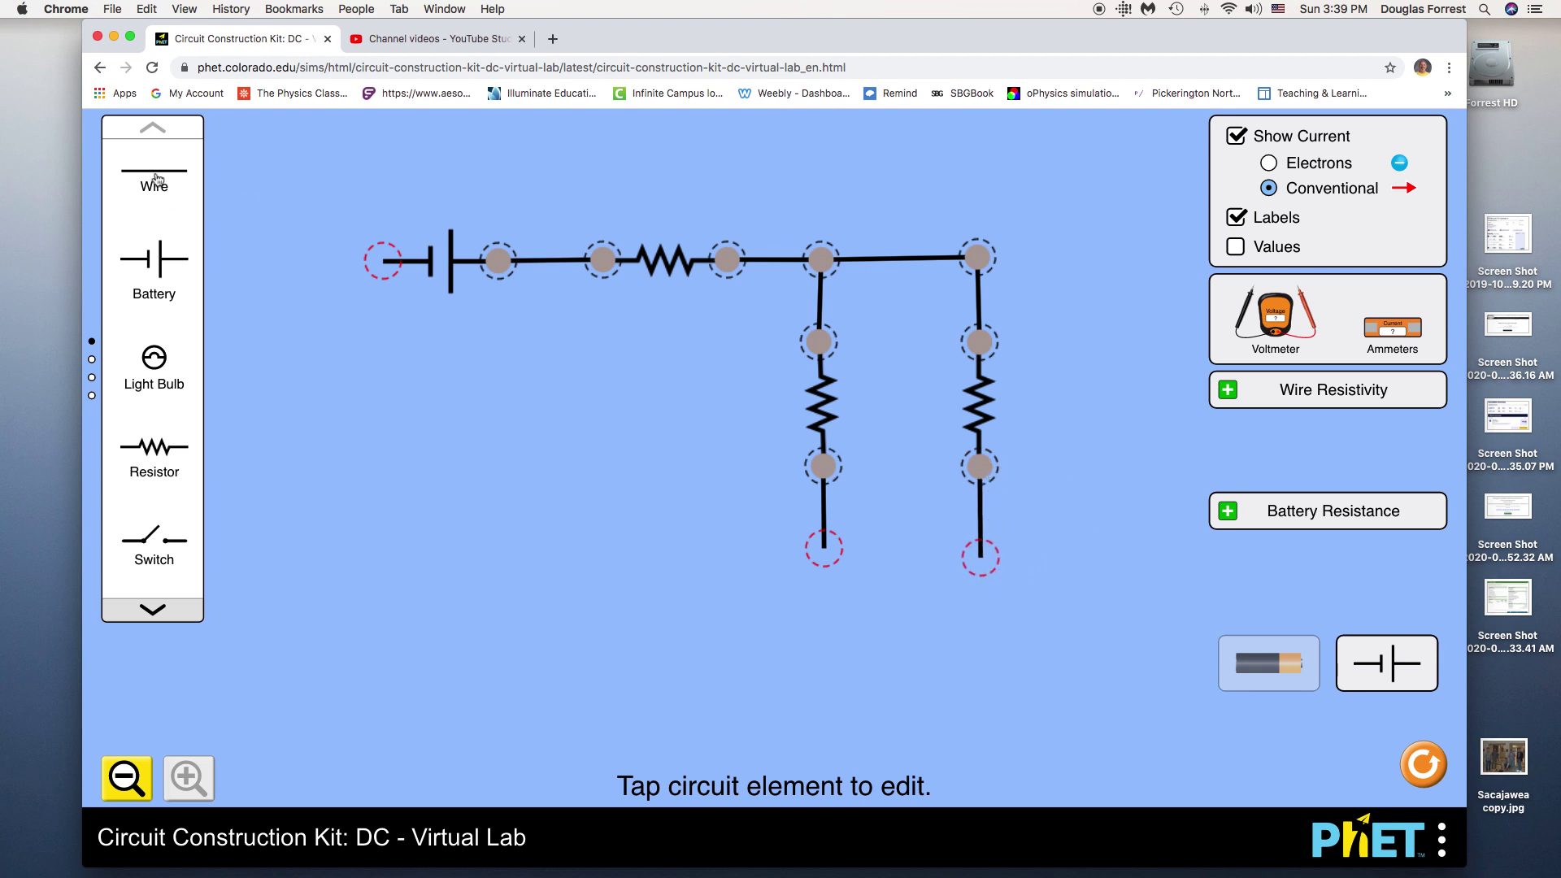
pyautogui.moveTo(157, 180); pyautogui.dragTo(980, 558)
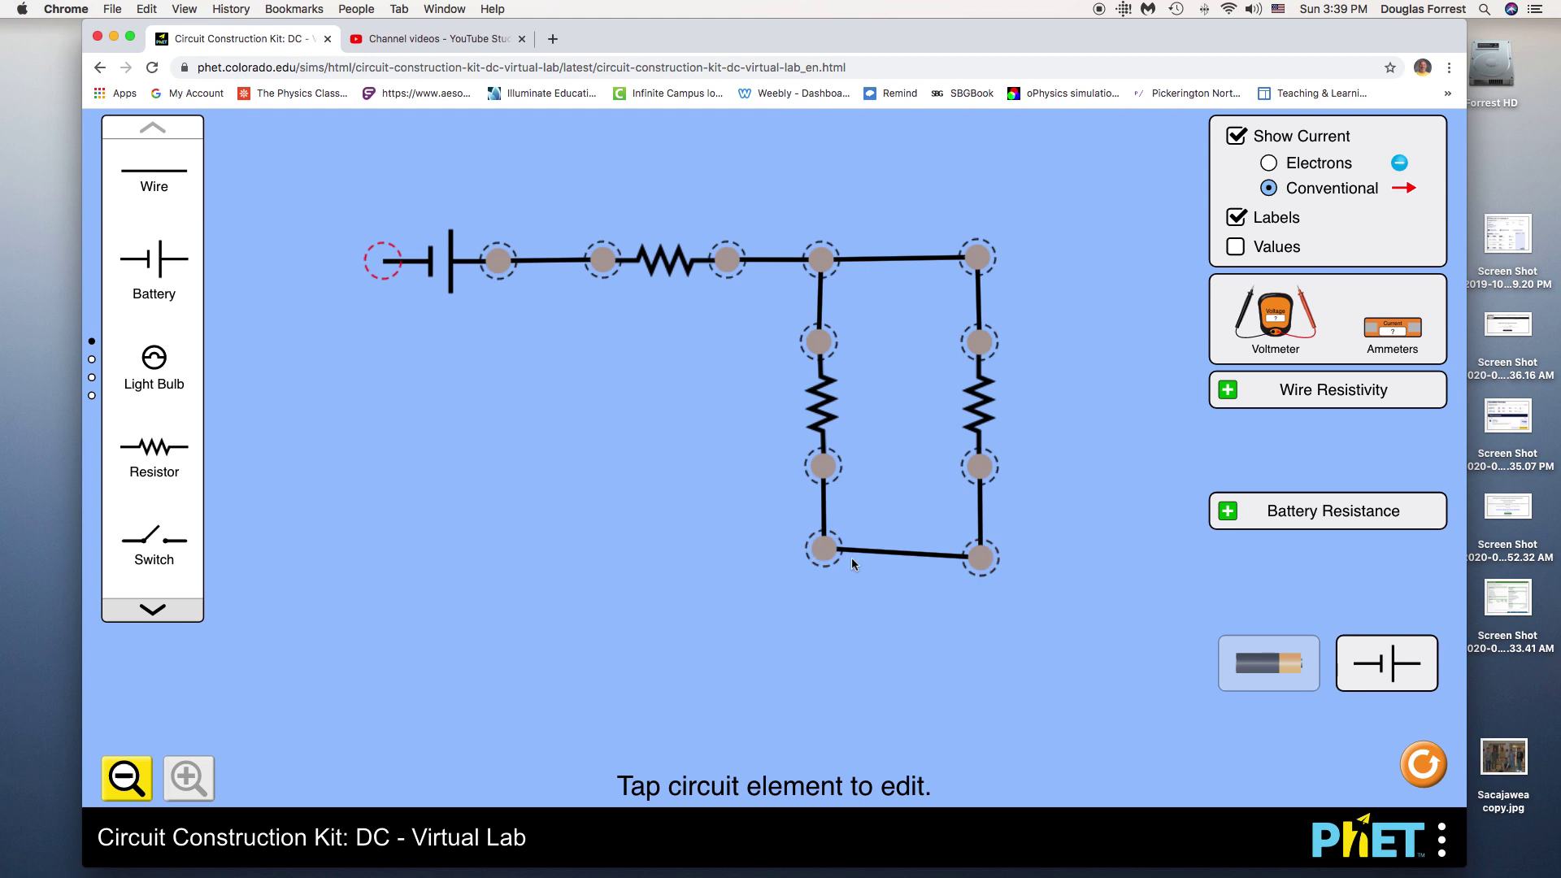
pyautogui.moveTo(820, 553); pyautogui.dragTo(821, 561)
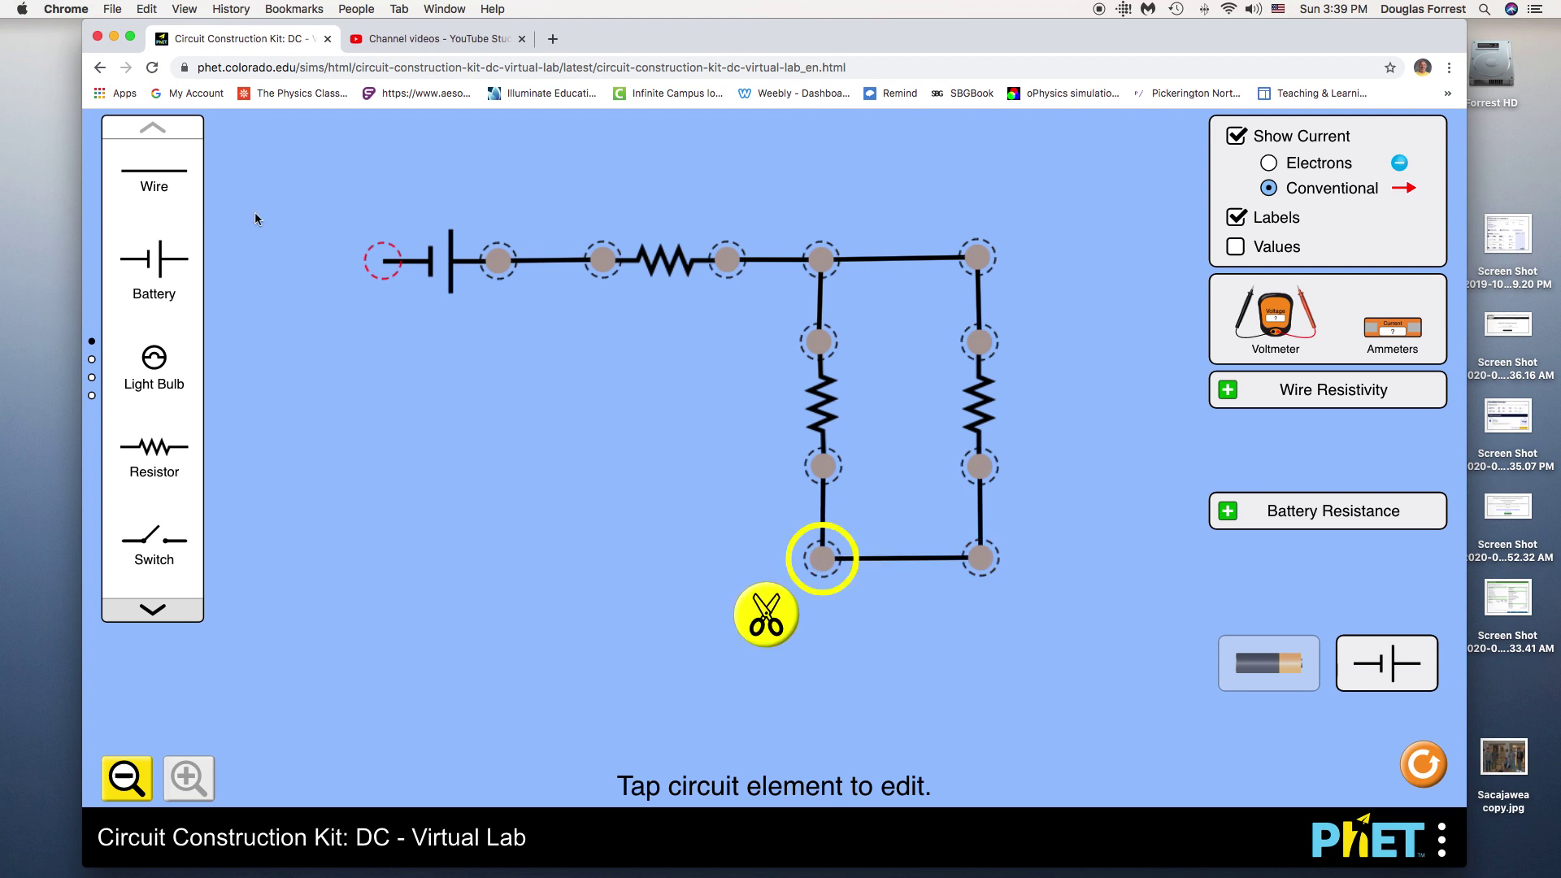
pyautogui.moveTo(160, 179); pyautogui.dragTo(376, 556)
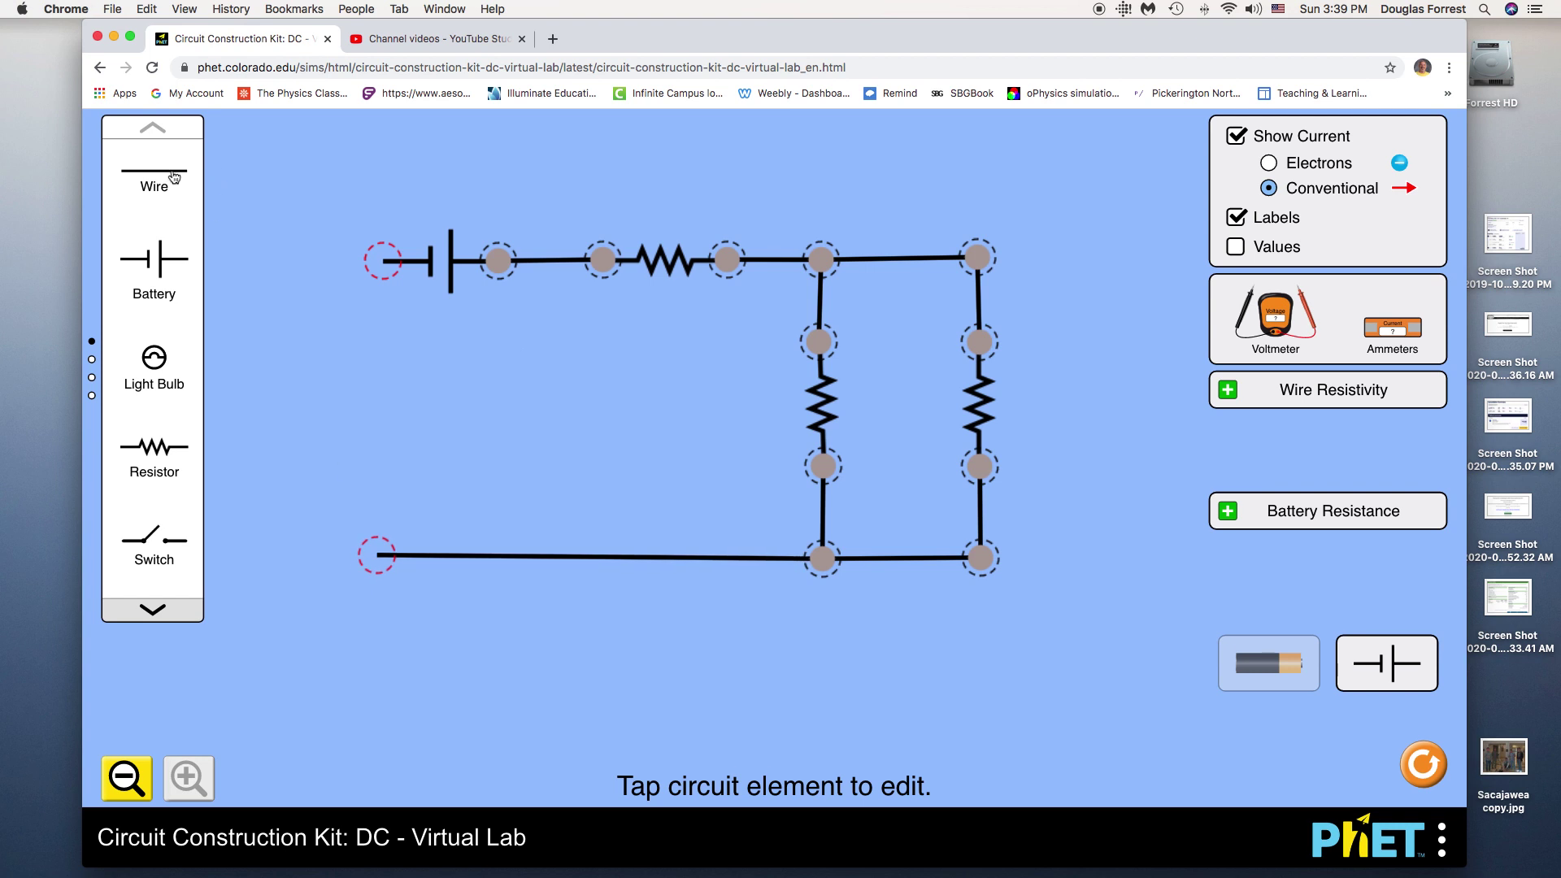
# Replace a misplaced wire with one linking the battery's left terminal to the bottom wire, closing the loop.
pyautogui.moveTo(173, 177); pyautogui.dragTo(355, 283)
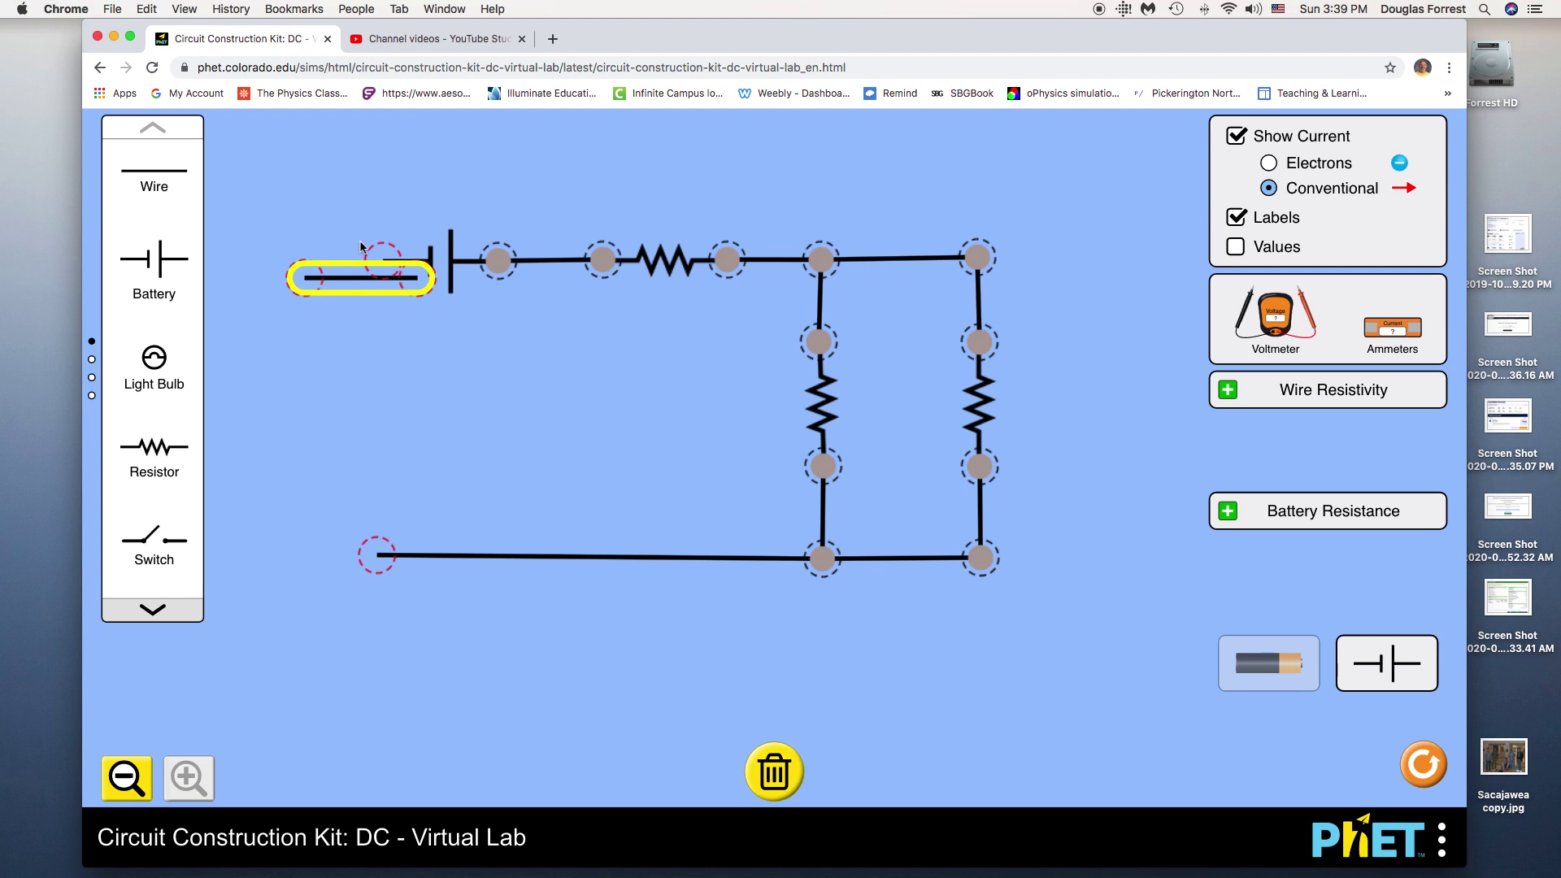
pyautogui.click(774, 772)
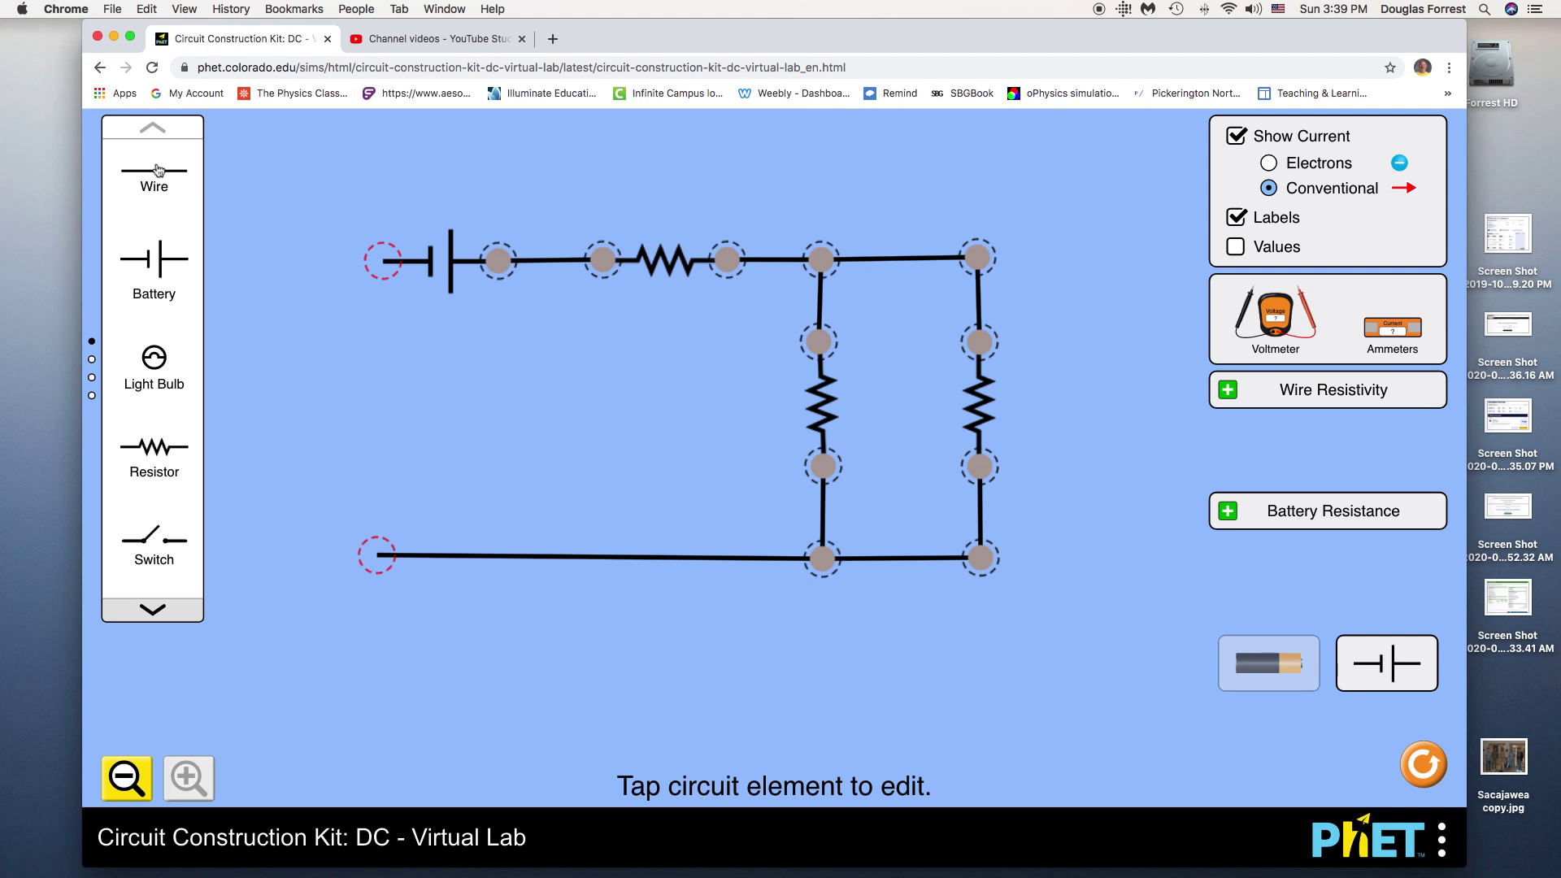
pyautogui.moveTo(159, 170); pyautogui.dragTo(378, 556)
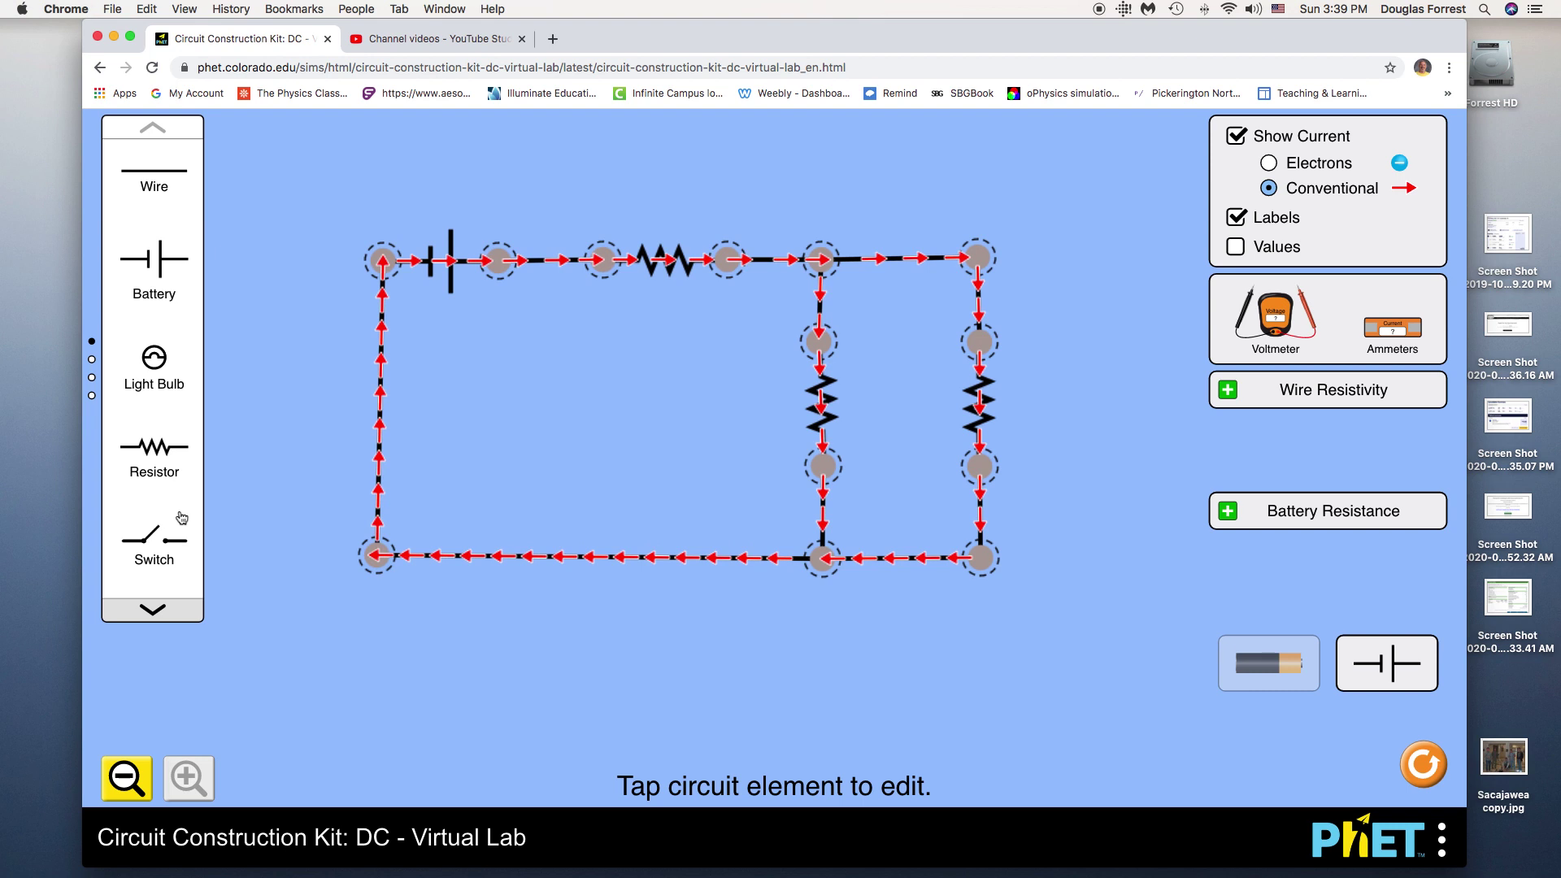
pyautogui.moveTo(175, 538); pyautogui.dragTo(264, 435)
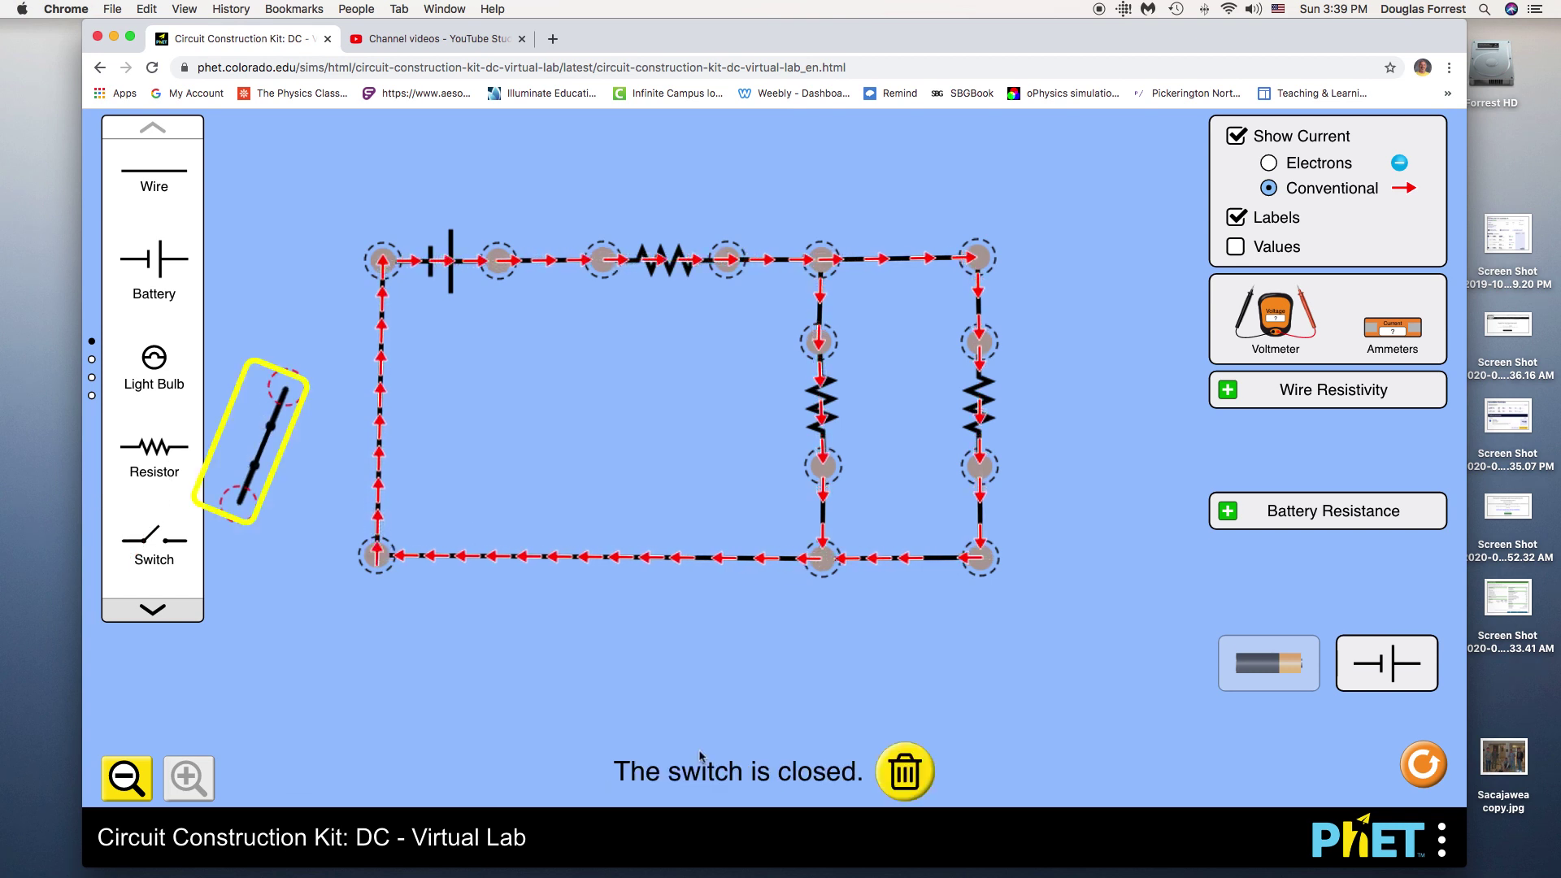
# Remove the switch, shift the top-left corner, cut the junction there, and select the 9.0 V battery.
pyautogui.click(906, 772)
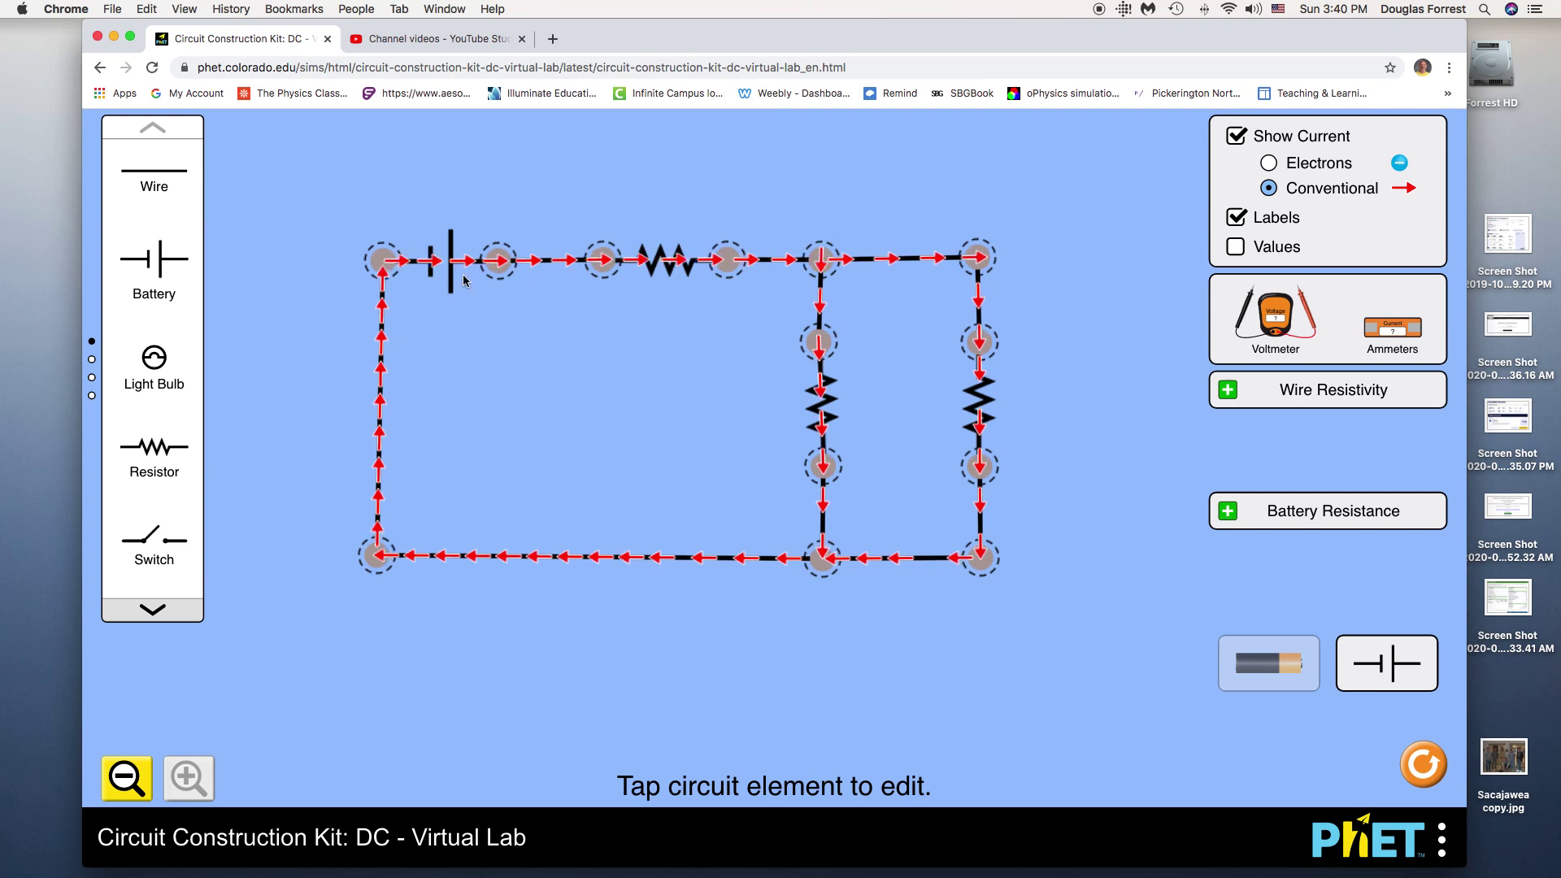
pyautogui.moveTo(408, 270)
pyautogui.mouseDown()
pyautogui.moveTo(374, 254)
pyautogui.moveTo(400, 271)
pyautogui.moveTo(383, 265)
pyautogui.mouseUp()
pyautogui.click(331, 201)
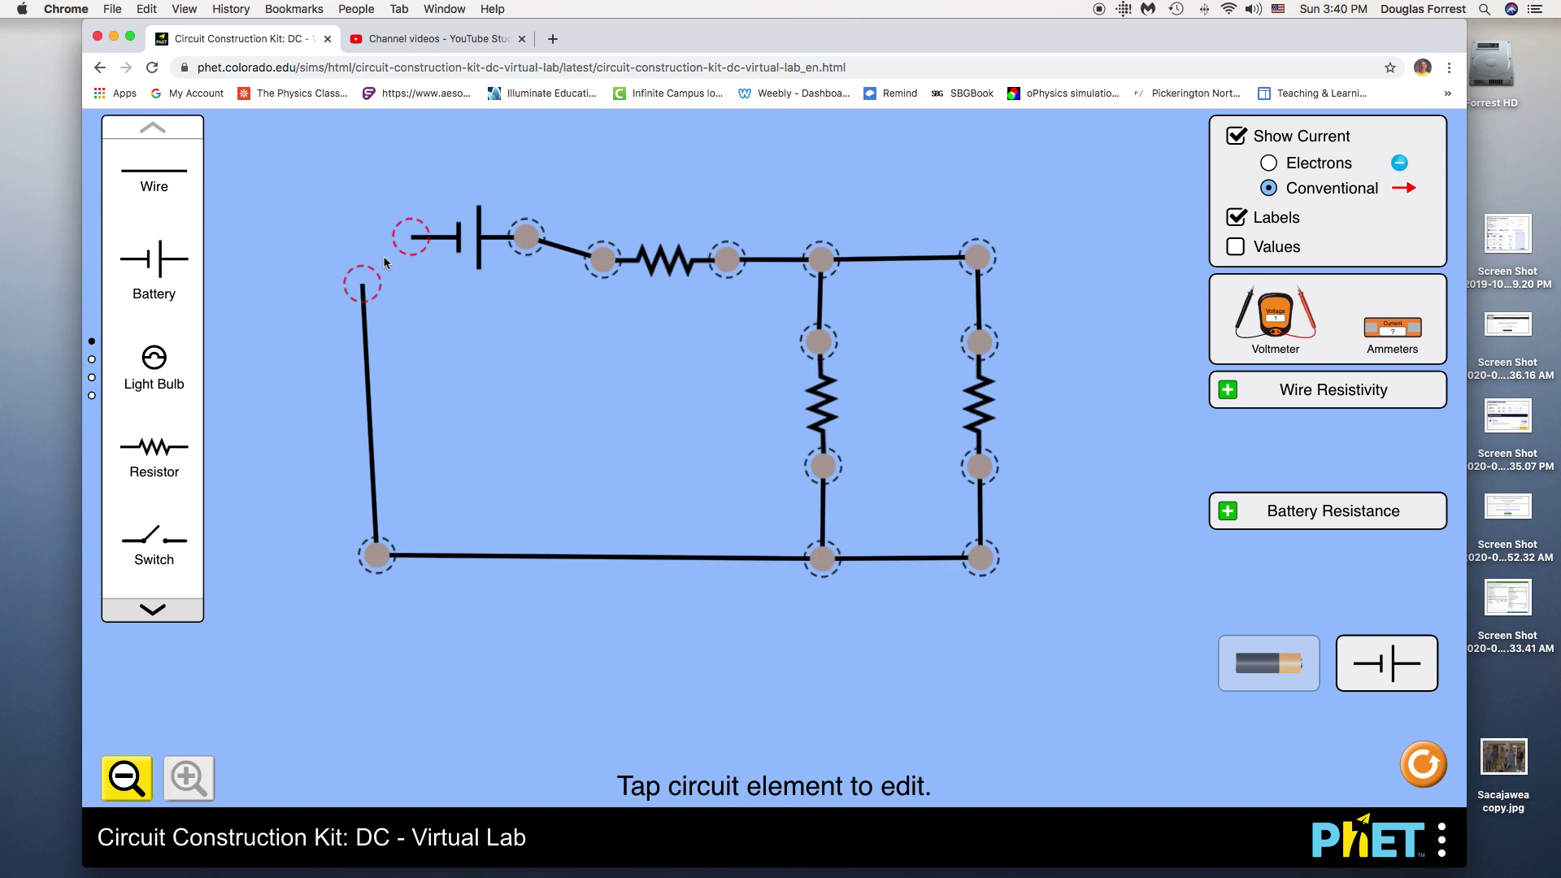
pyautogui.click(469, 256)
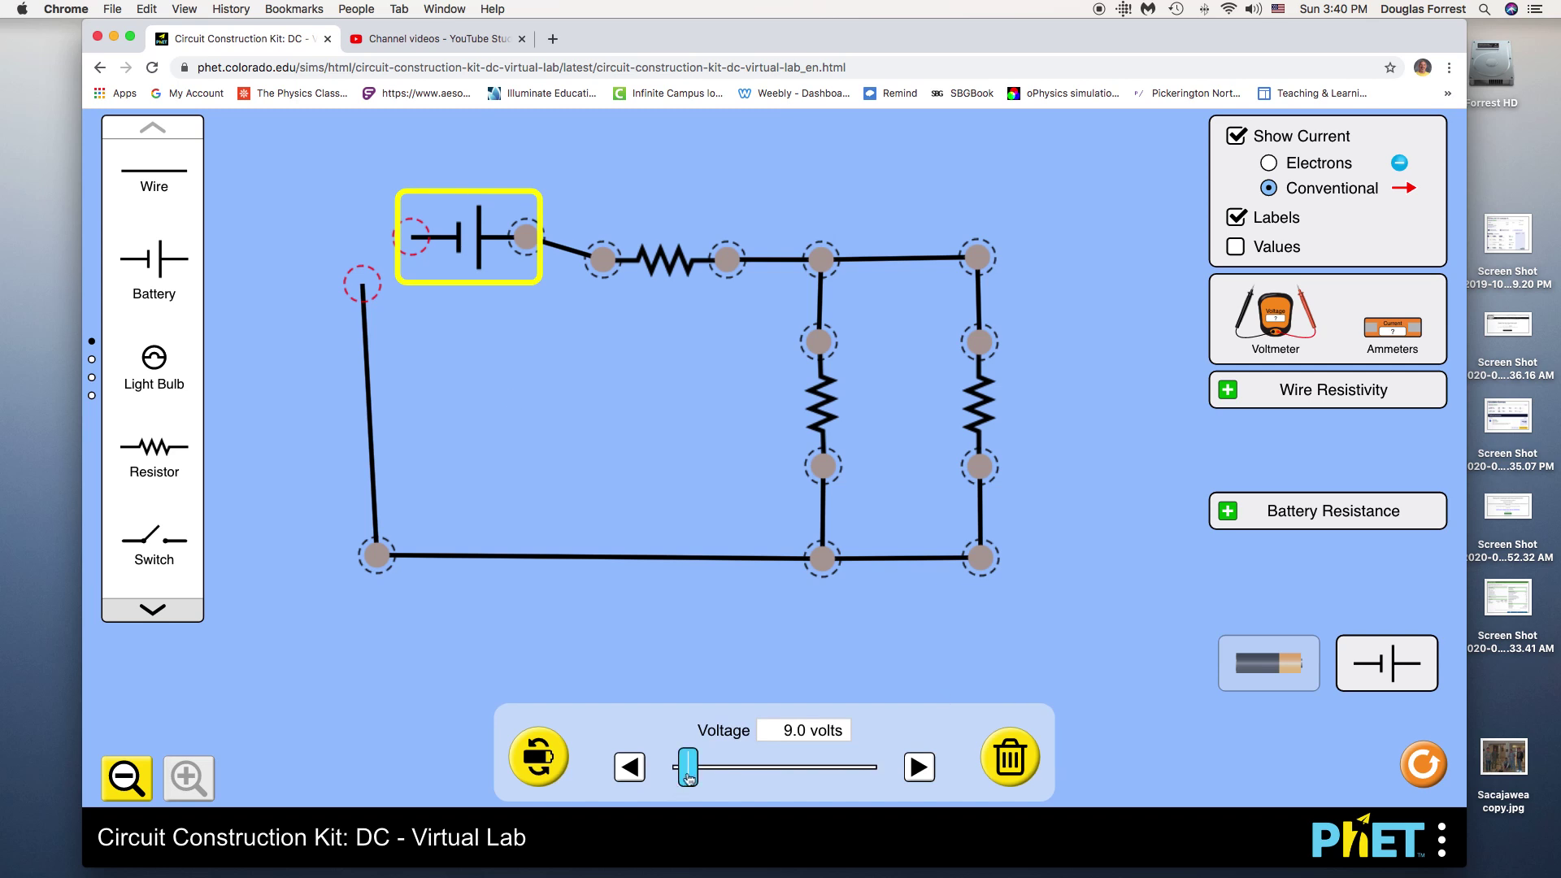
# Set the battery voltage to 4.5 volts.
pyautogui.click(630, 768)
pyautogui.click(629, 768)
pyautogui.click(920, 767)
pyautogui.click(917, 767)
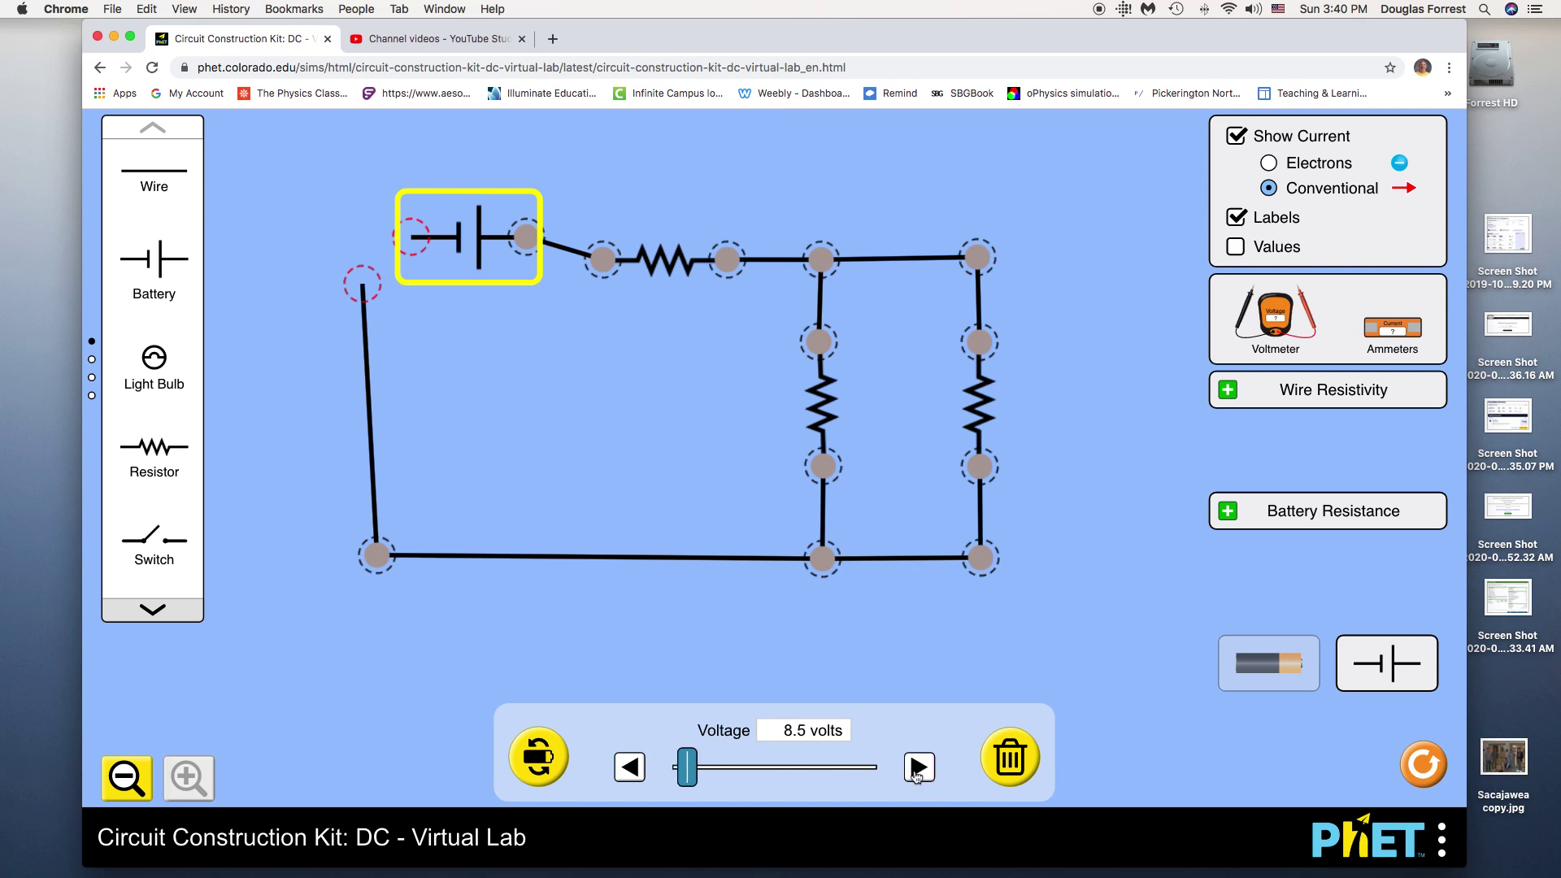
pyautogui.click(629, 767)
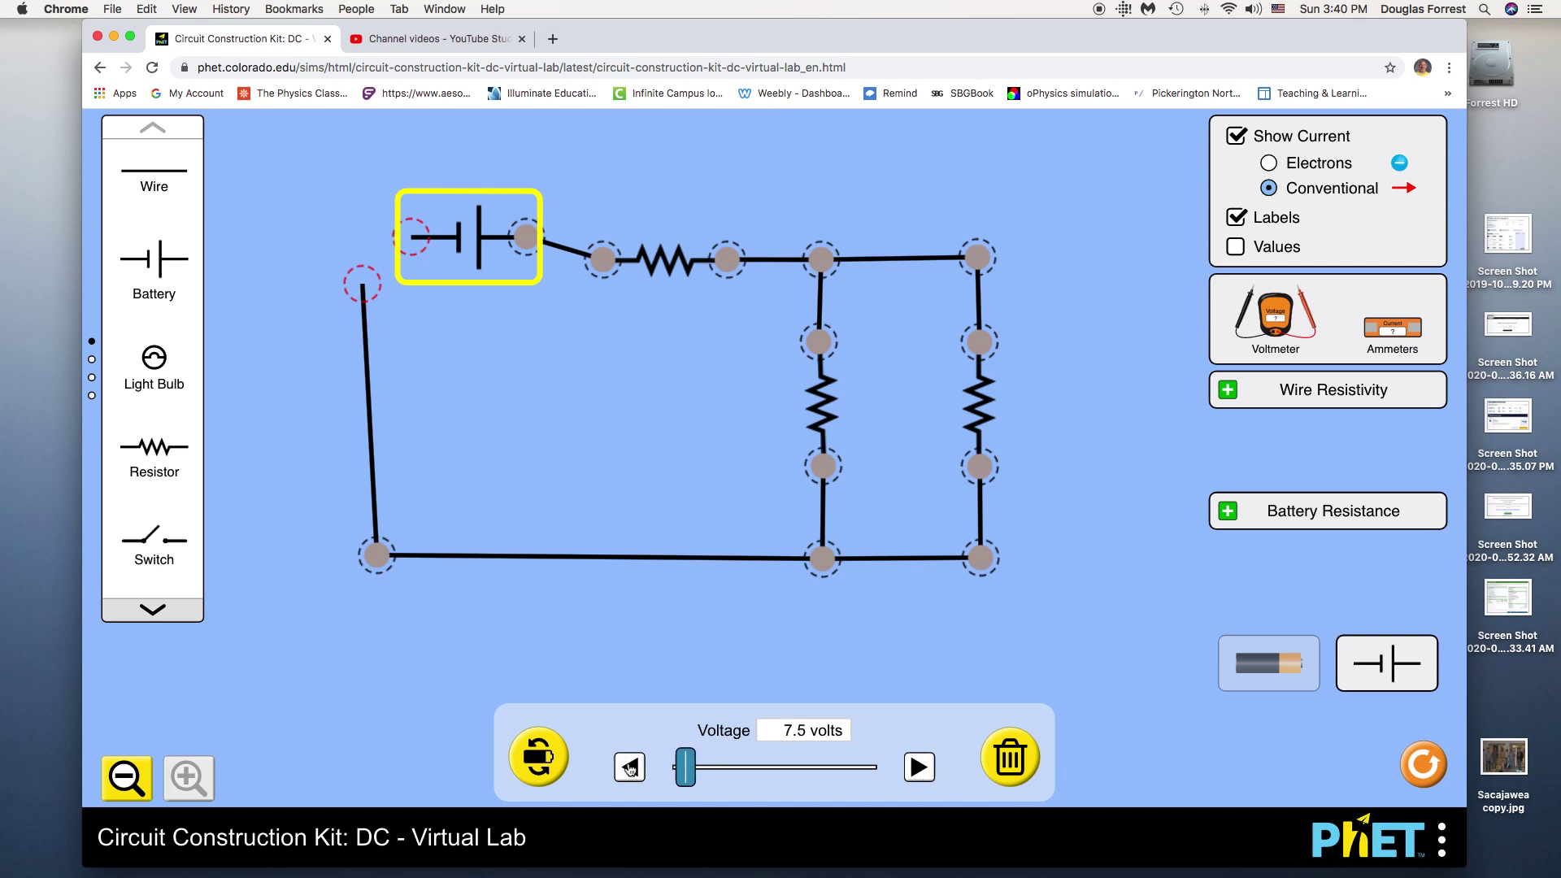
pyautogui.click(630, 767)
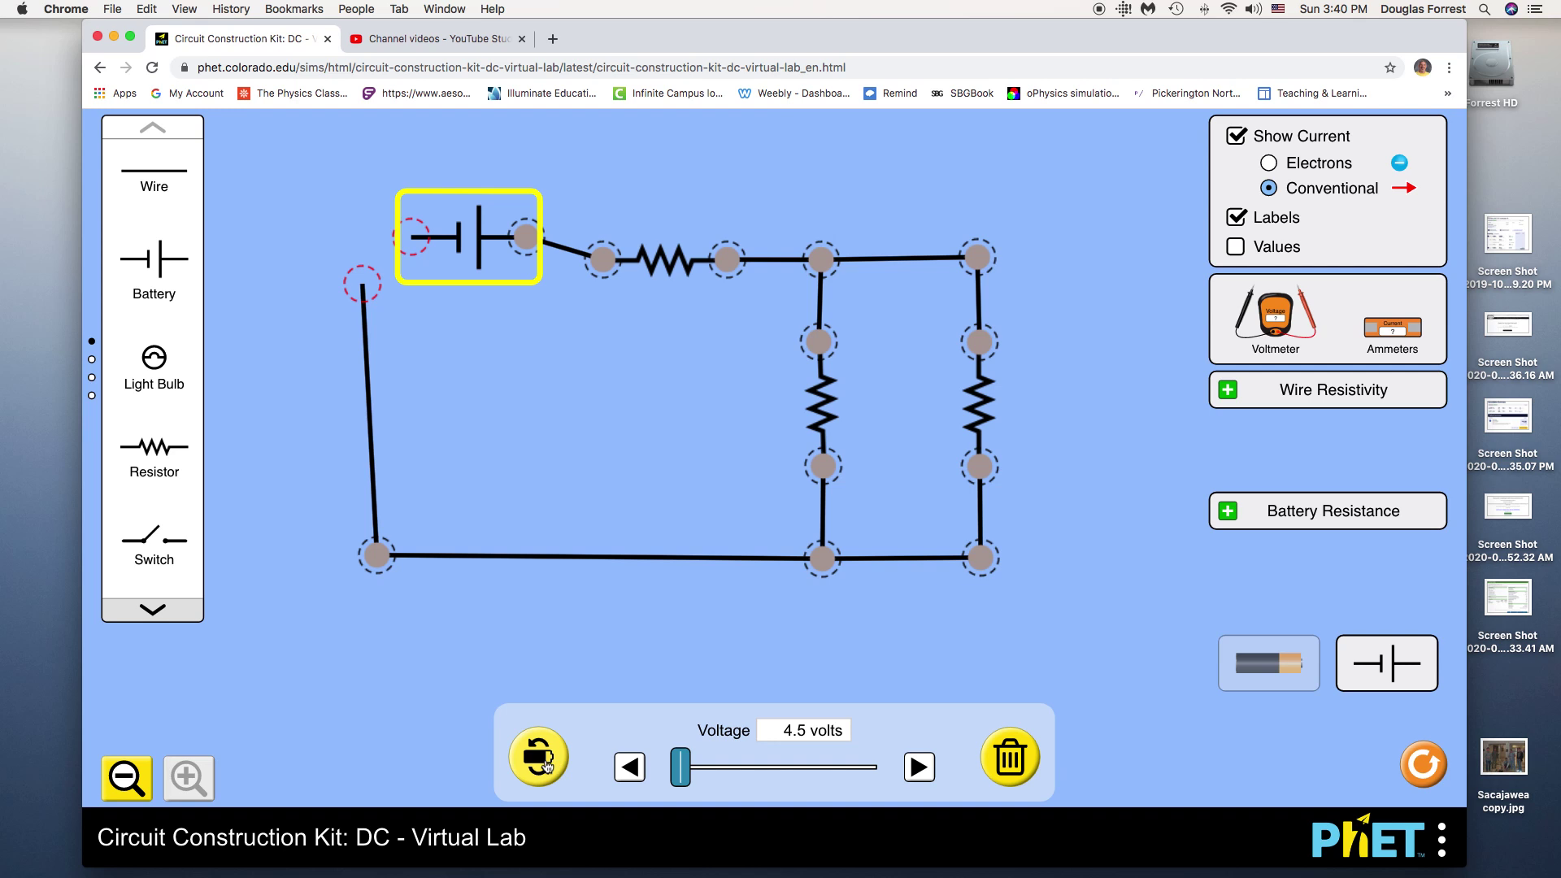
# Reverse the battery twice, keeping its original direction, and reconnect it at the top-left corner.
pyautogui.click(546, 766)
pyautogui.click(546, 765)
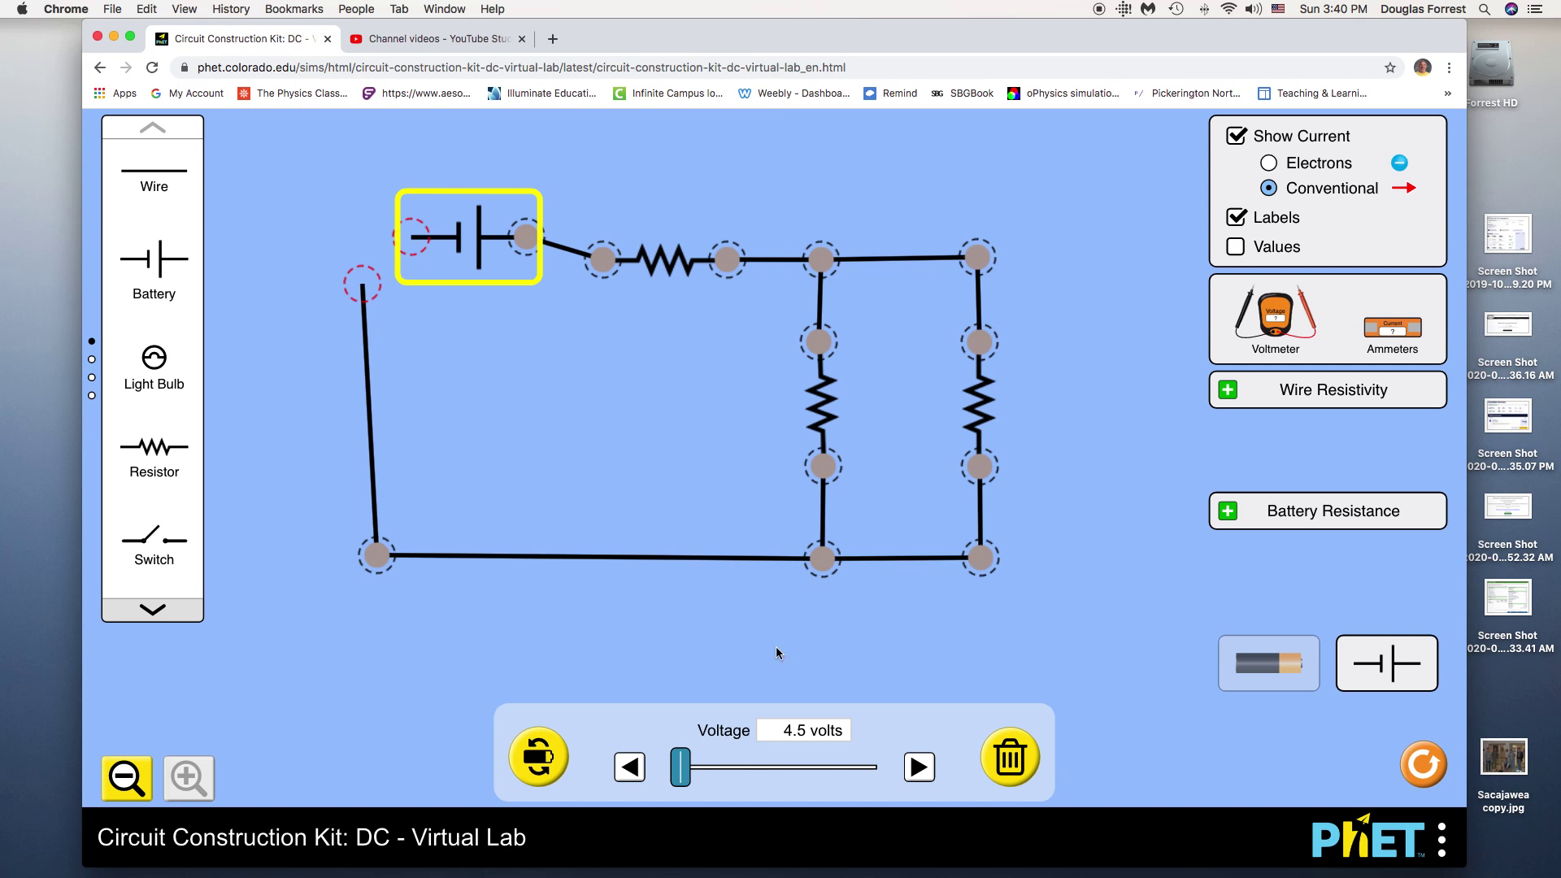
pyautogui.click(736, 648)
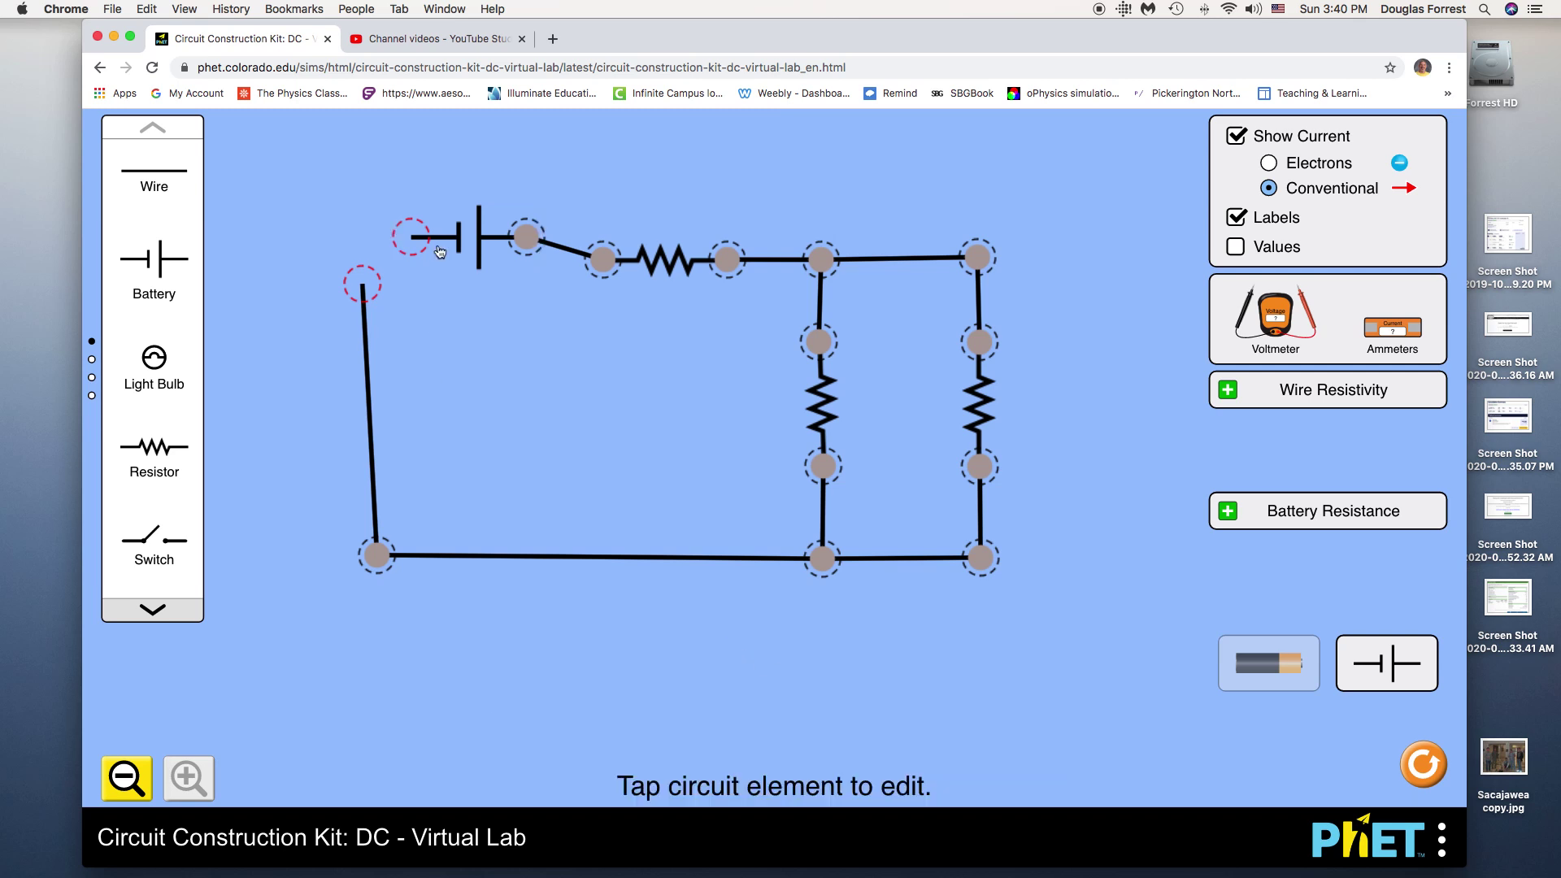
pyautogui.moveTo(435, 238); pyautogui.dragTo(391, 273)
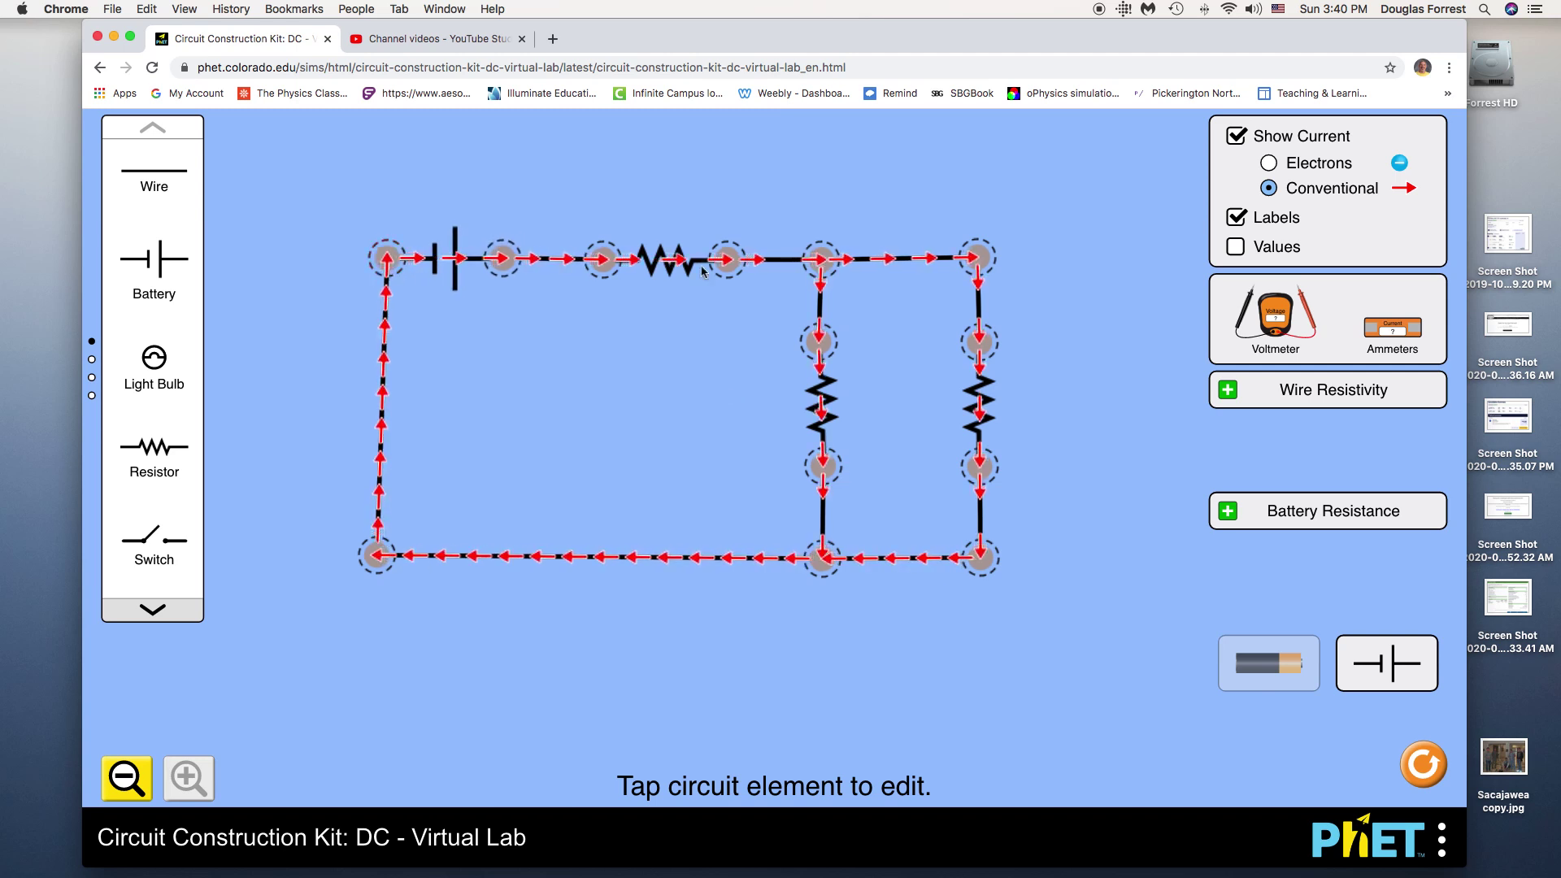
pyautogui.click(673, 279)
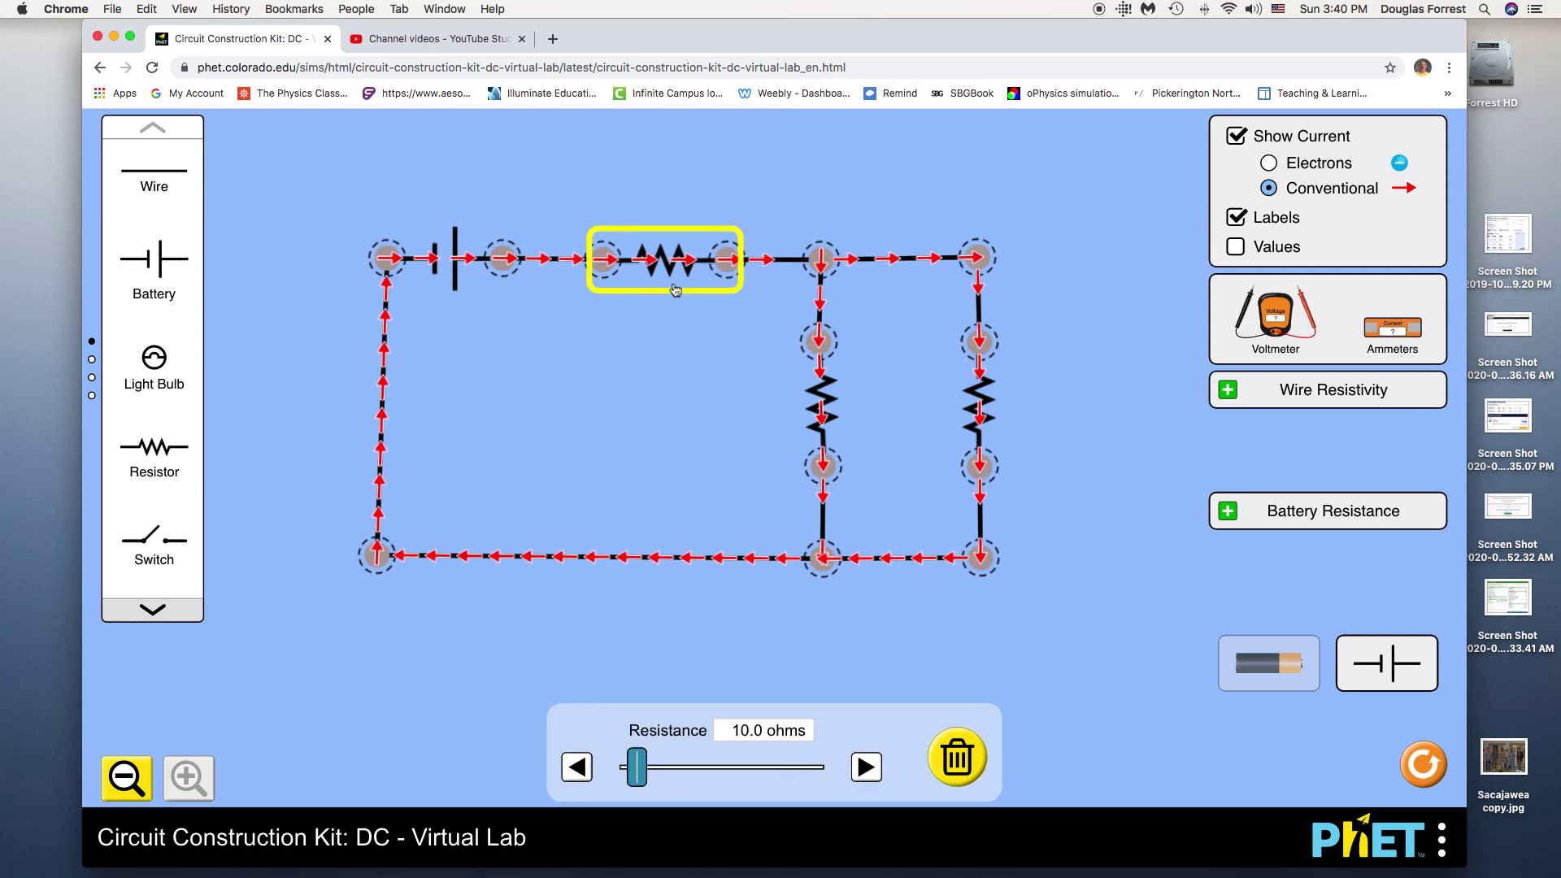
# Lower the top series resistor to 5.0 ohms.
pyautogui.click(577, 768)
pyautogui.click(577, 767)
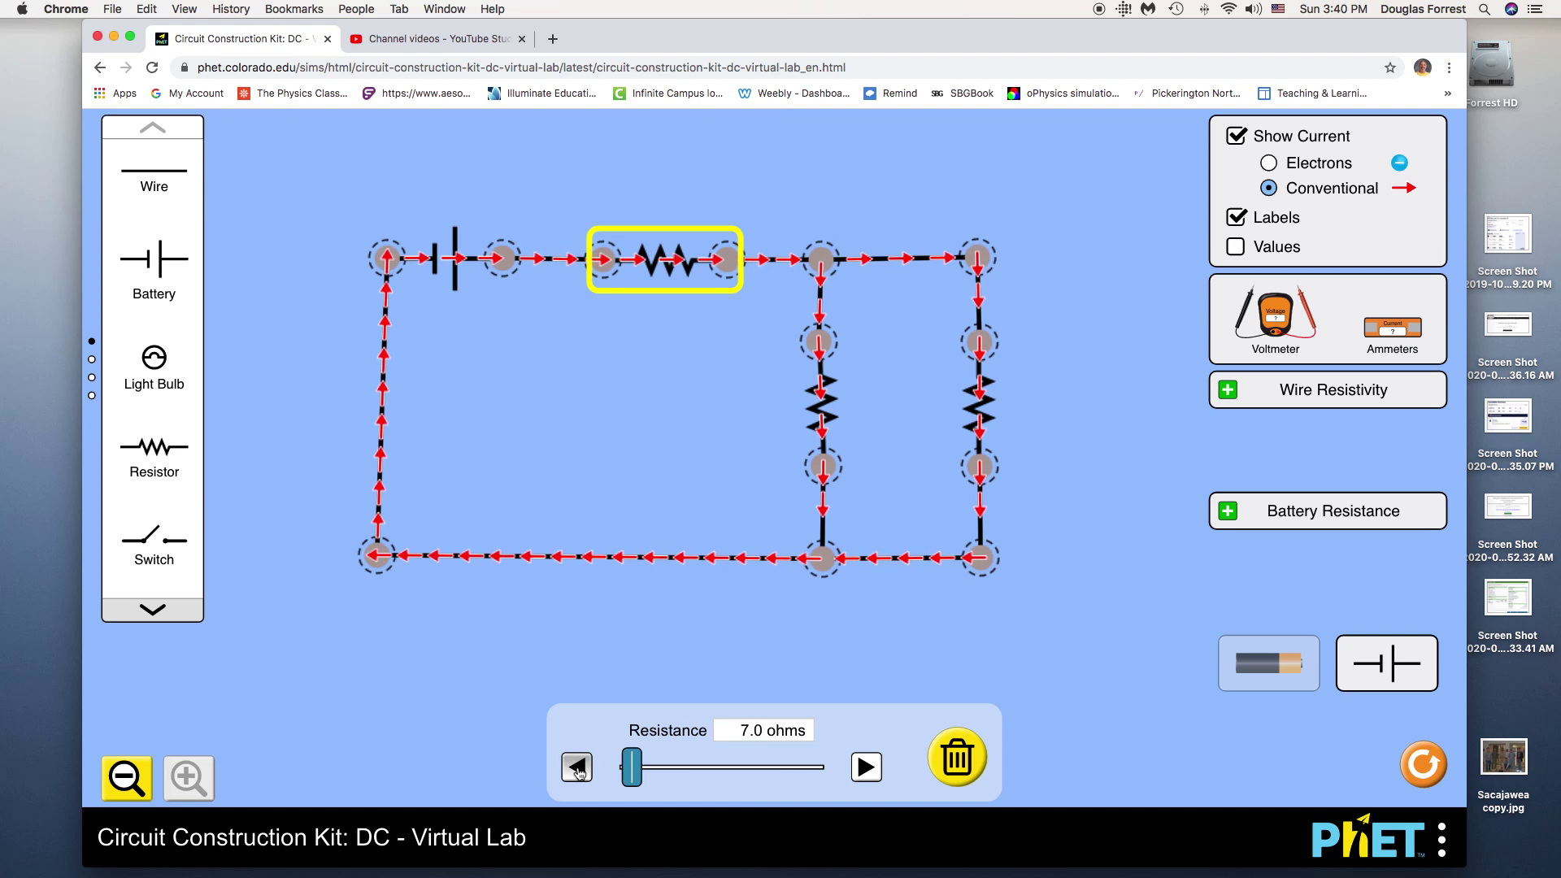
pyautogui.click(578, 767)
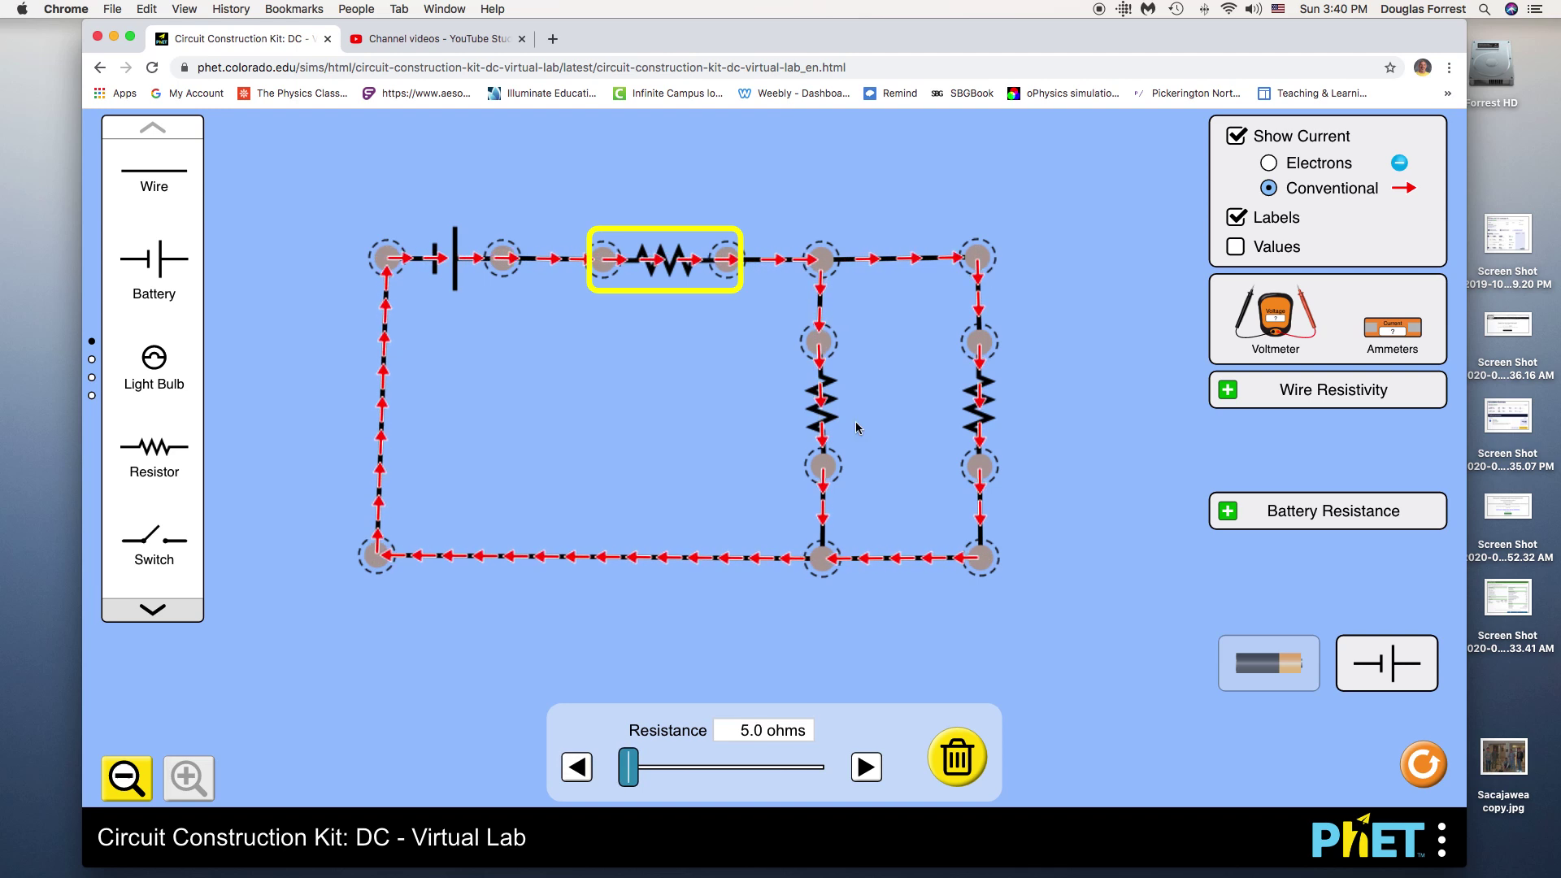
pyautogui.click(829, 411)
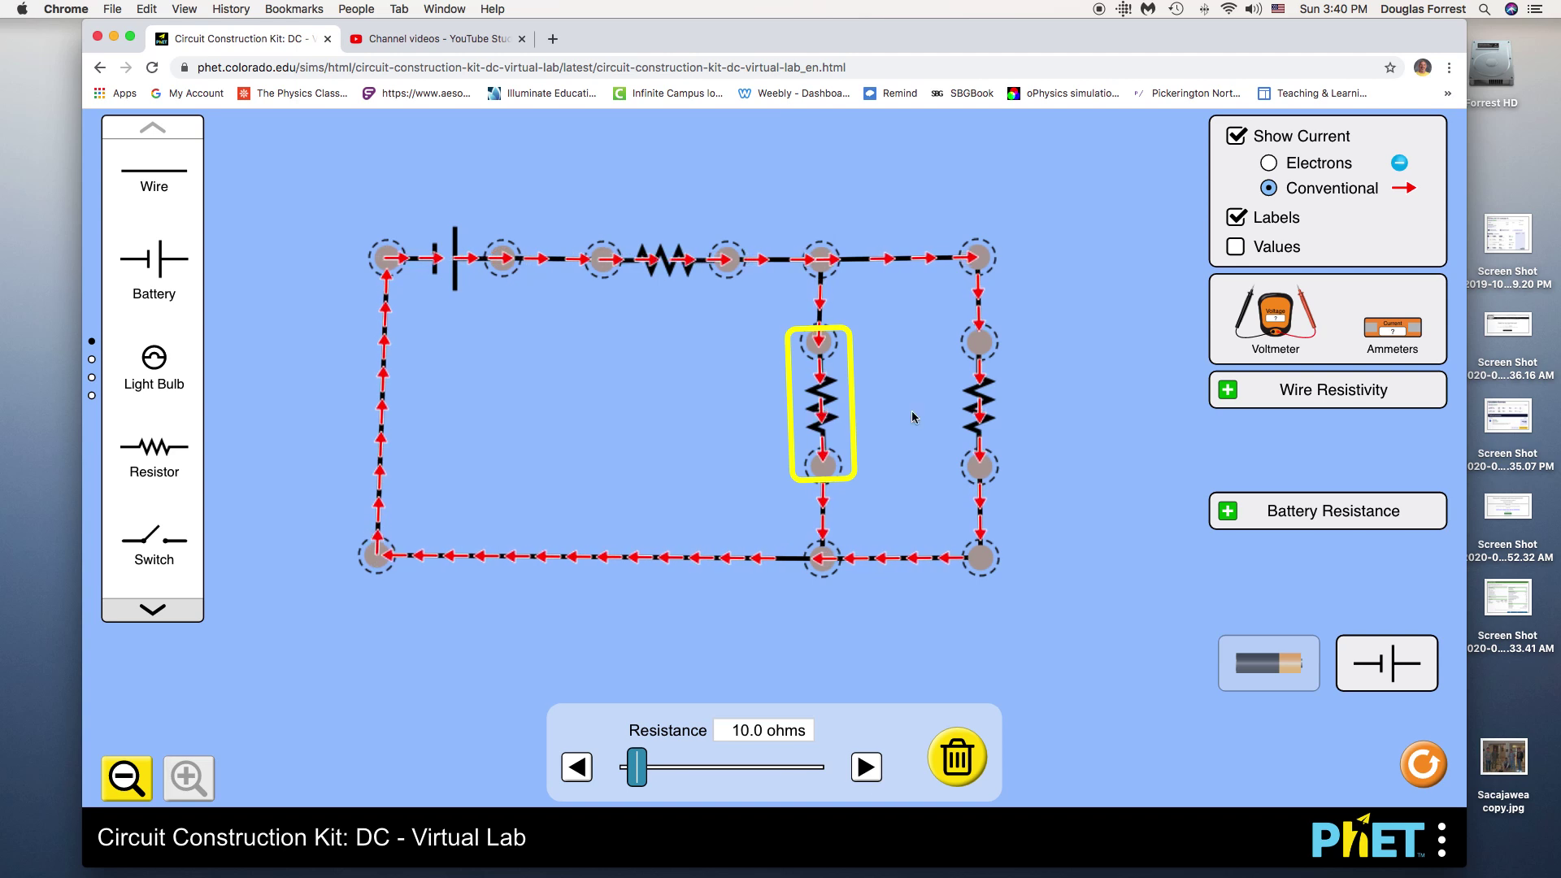
# Raise the right parallel resistor from 10.0 to 25.0 ohms.
pyautogui.click(980, 407)
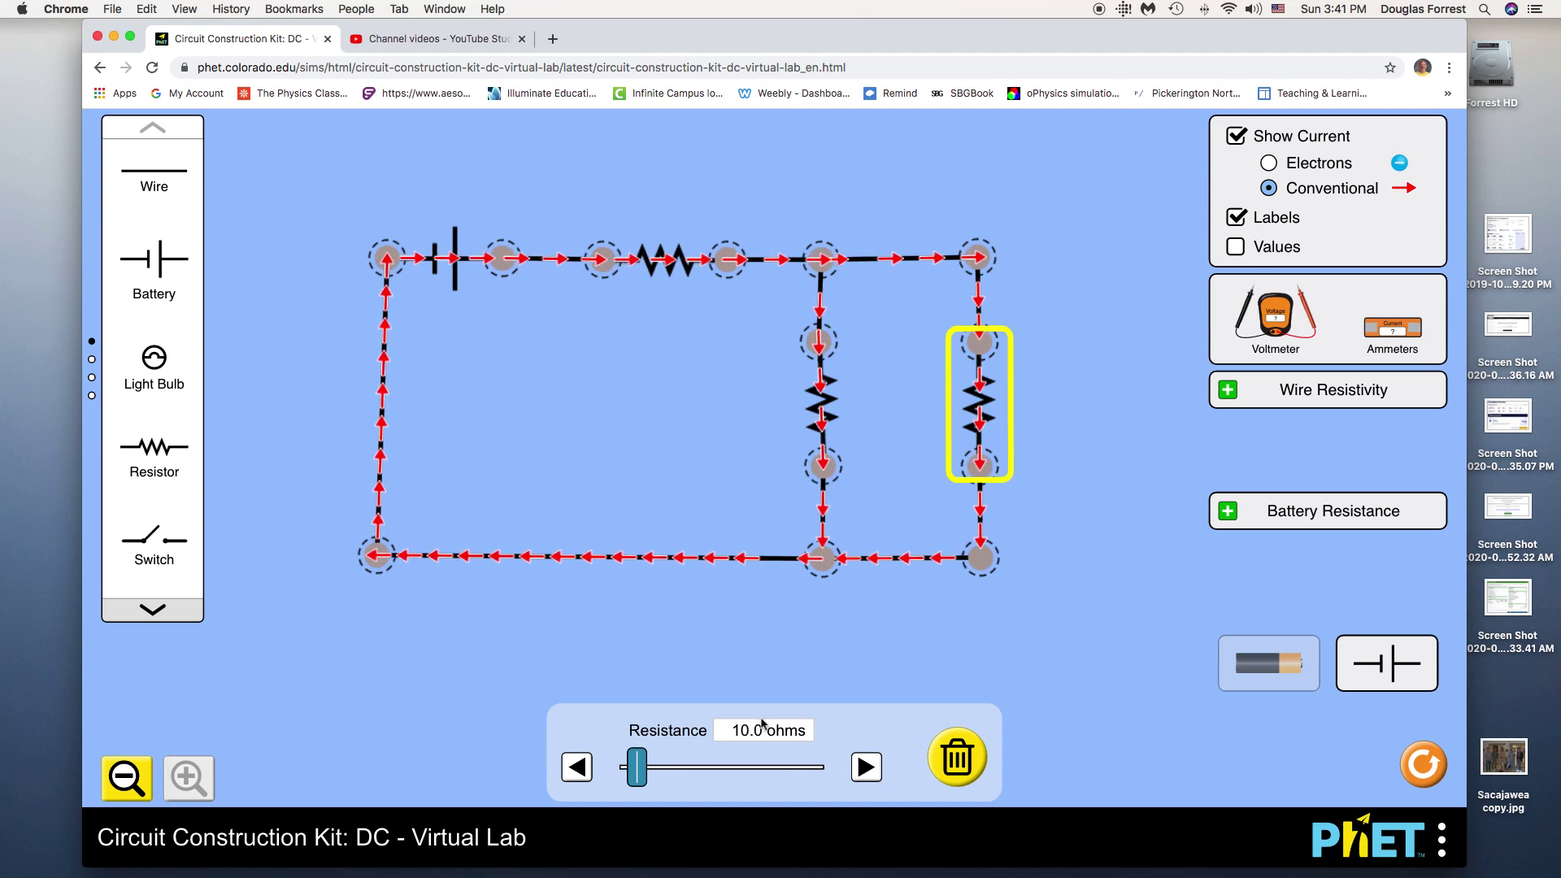
pyautogui.click(865, 767)
pyautogui.click(866, 767)
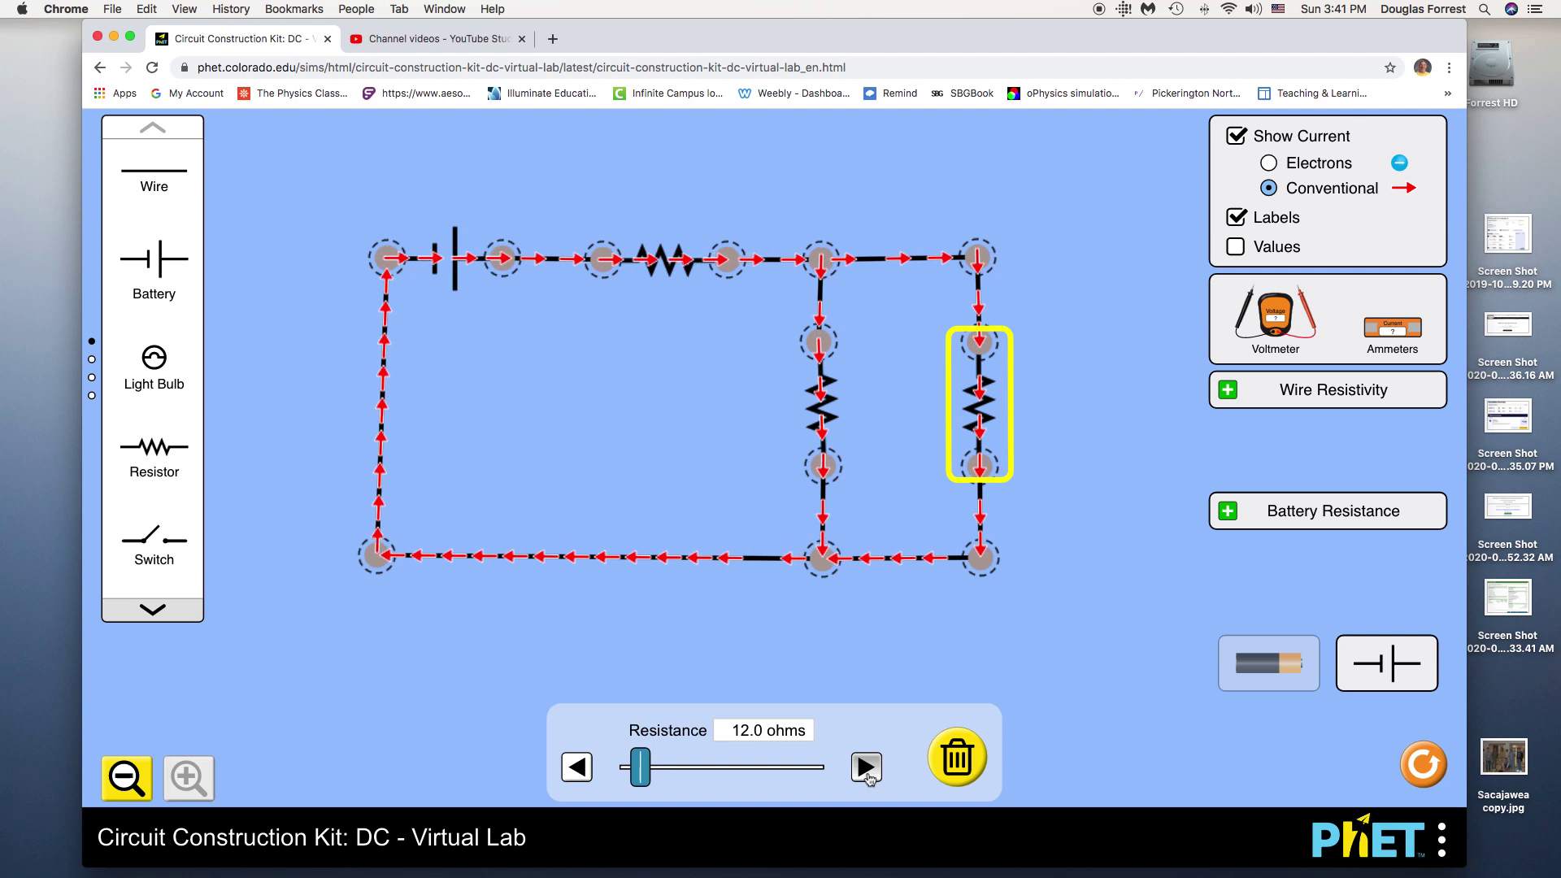
pyautogui.click(866, 768)
pyautogui.click(866, 768)
pyautogui.click(866, 767)
pyautogui.click(865, 768)
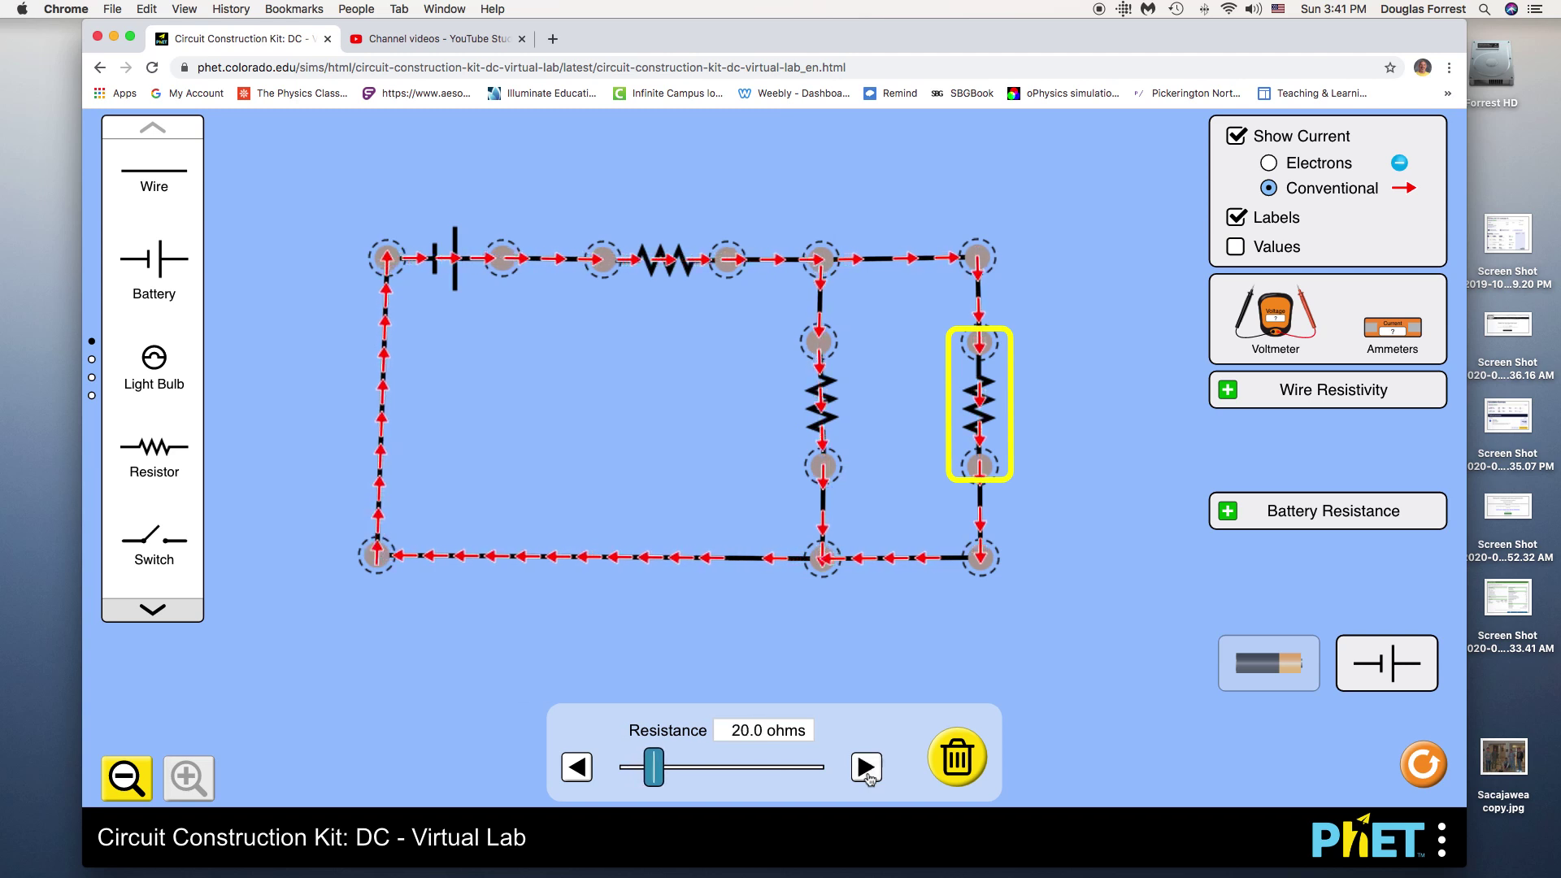
pyautogui.click(865, 767)
pyautogui.click(866, 768)
pyautogui.click(865, 767)
pyautogui.click(865, 767)
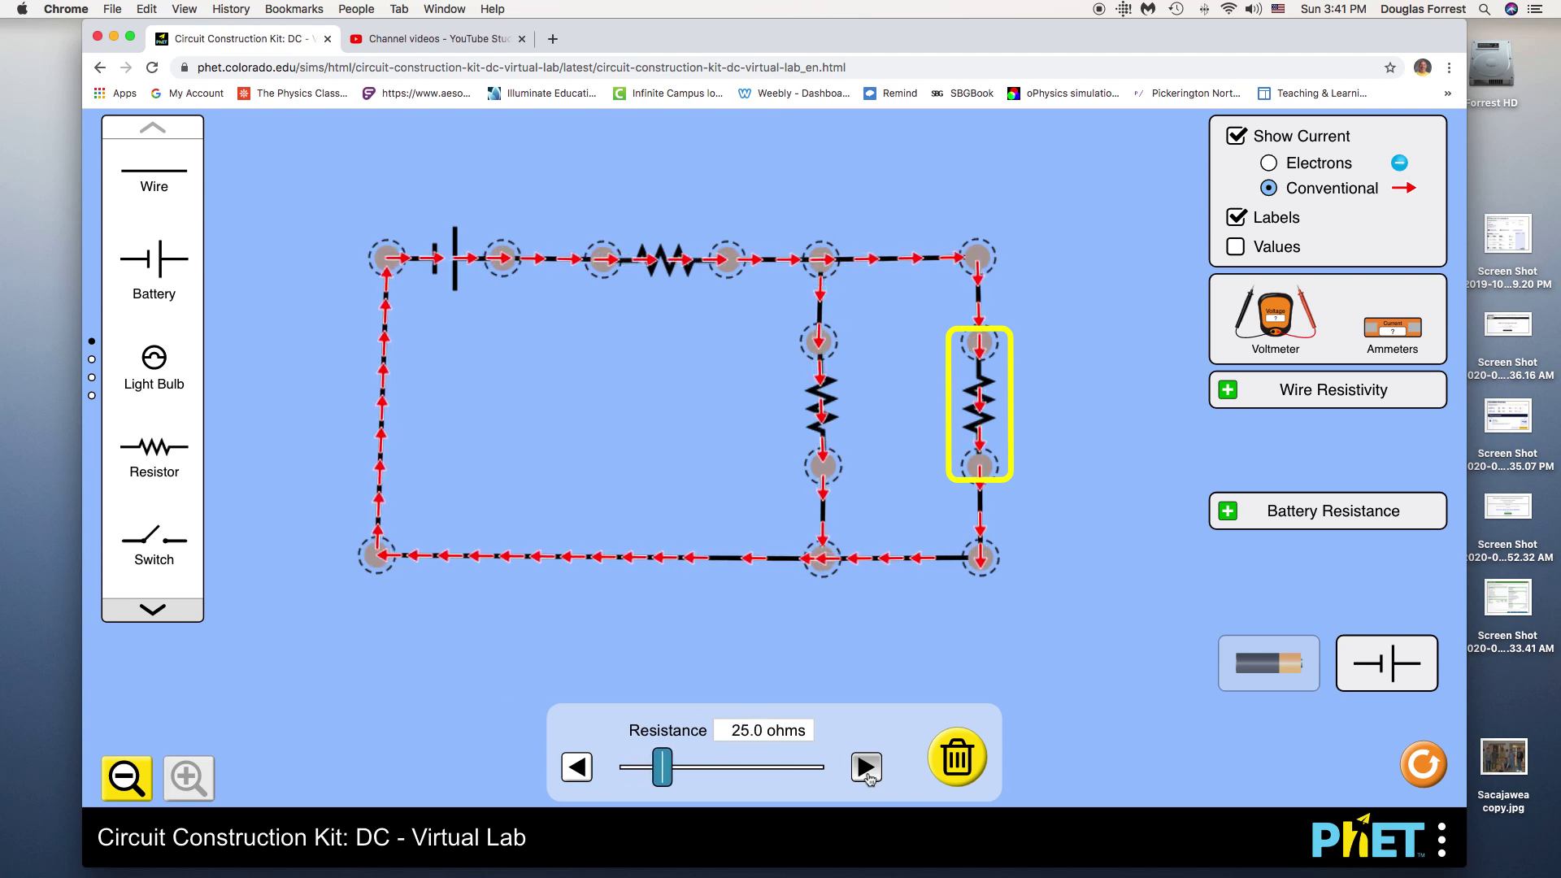
pyautogui.click(866, 767)
pyautogui.click(567, 770)
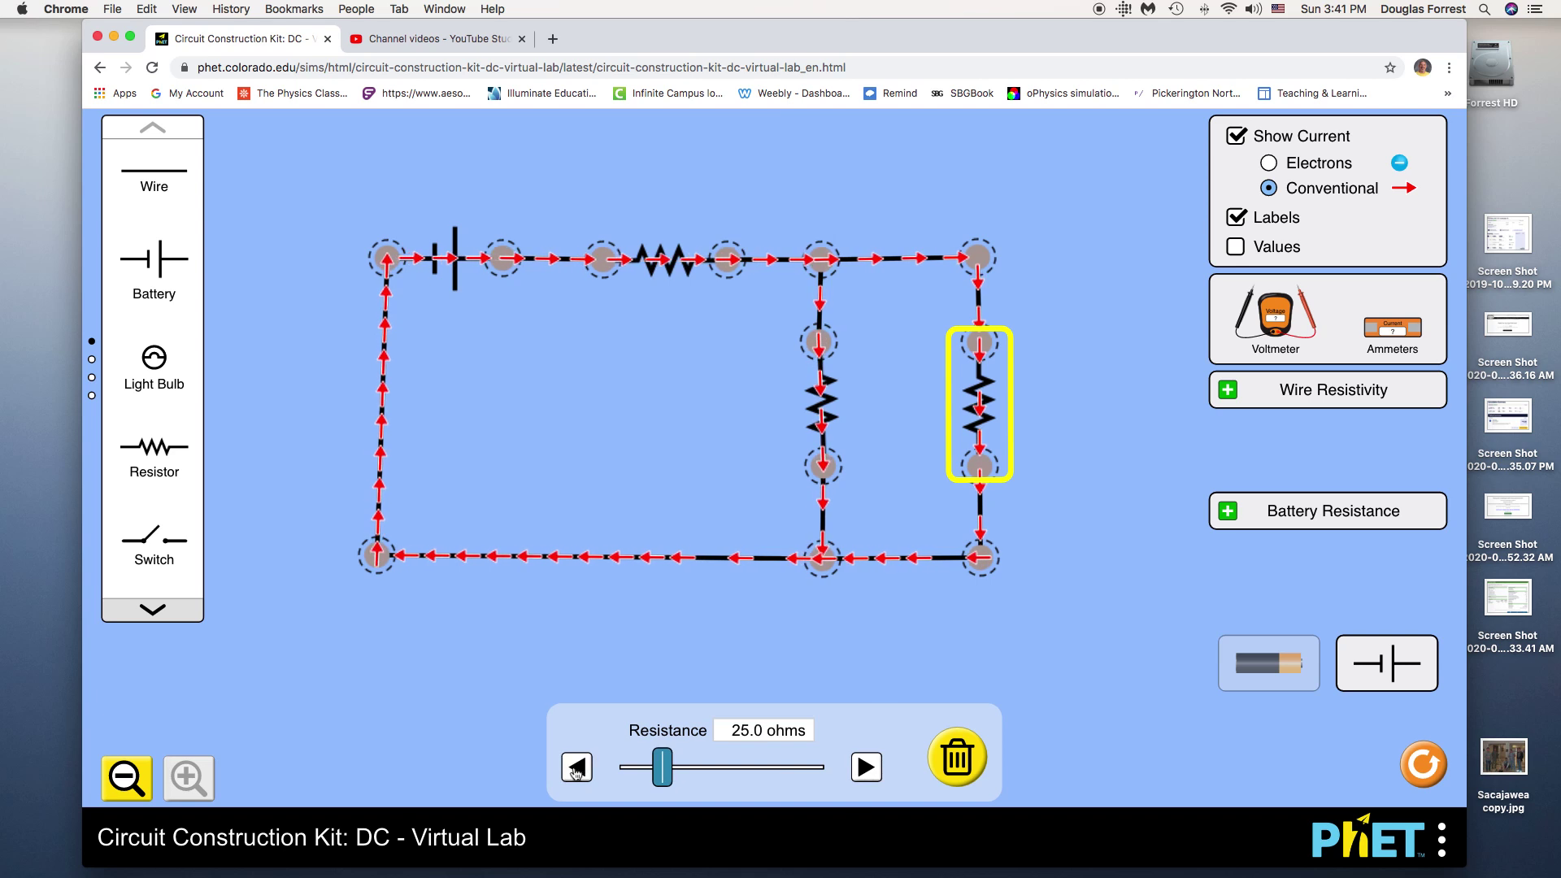
pyautogui.click(724, 626)
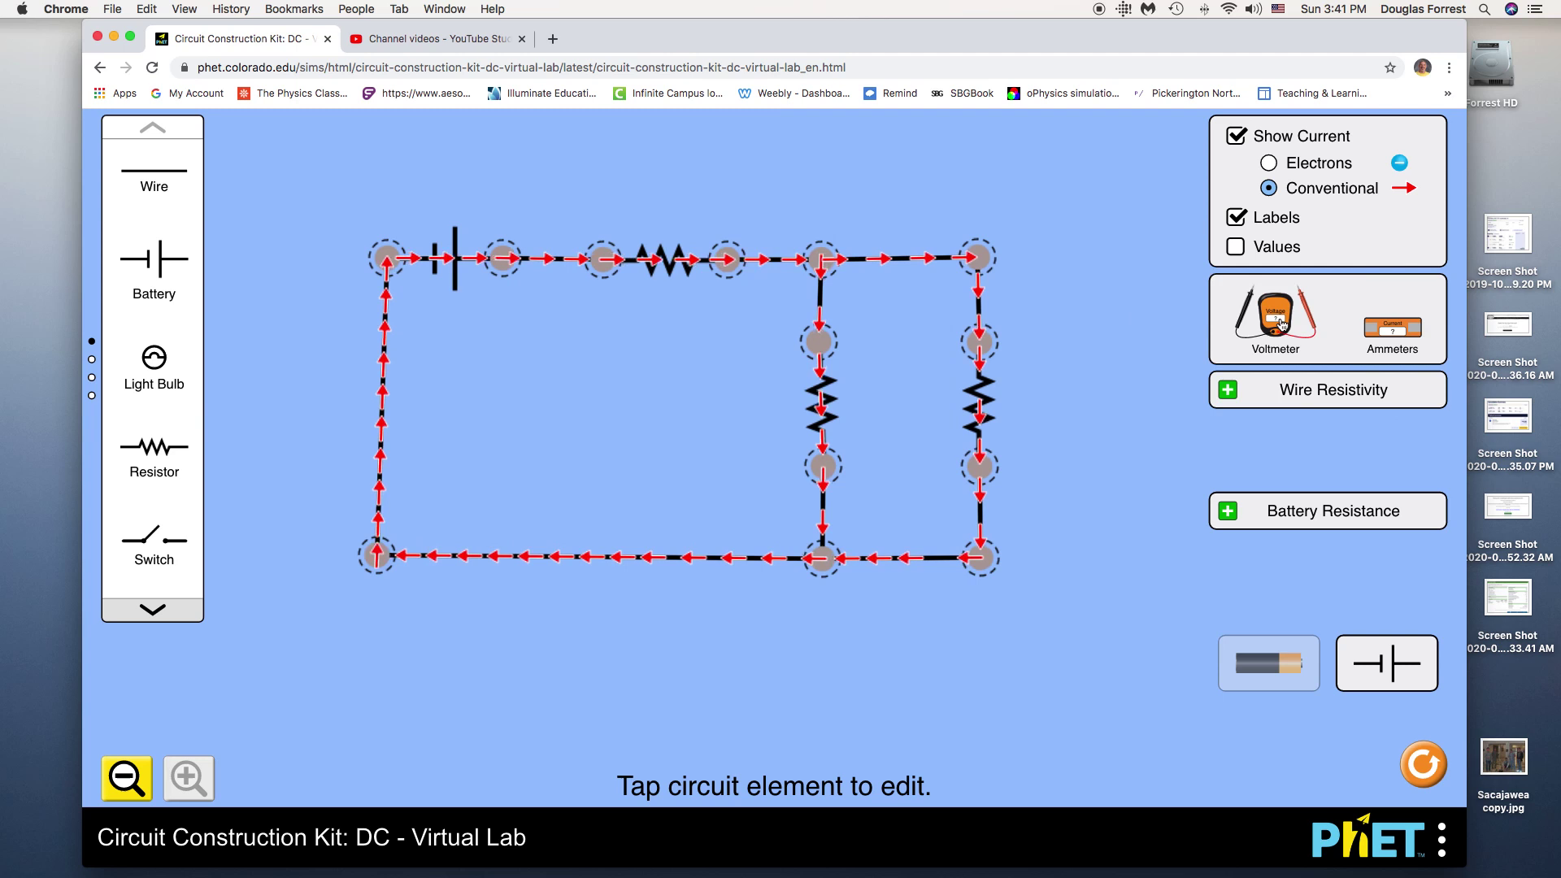
# Bring a voltmeter into the circuit and place its probes on the nodes either side of the battery.
pyautogui.moveTo(1280, 324); pyautogui.dragTo(594, 685)
pyautogui.moveTo(481, 635); pyautogui.dragTo(387, 319)
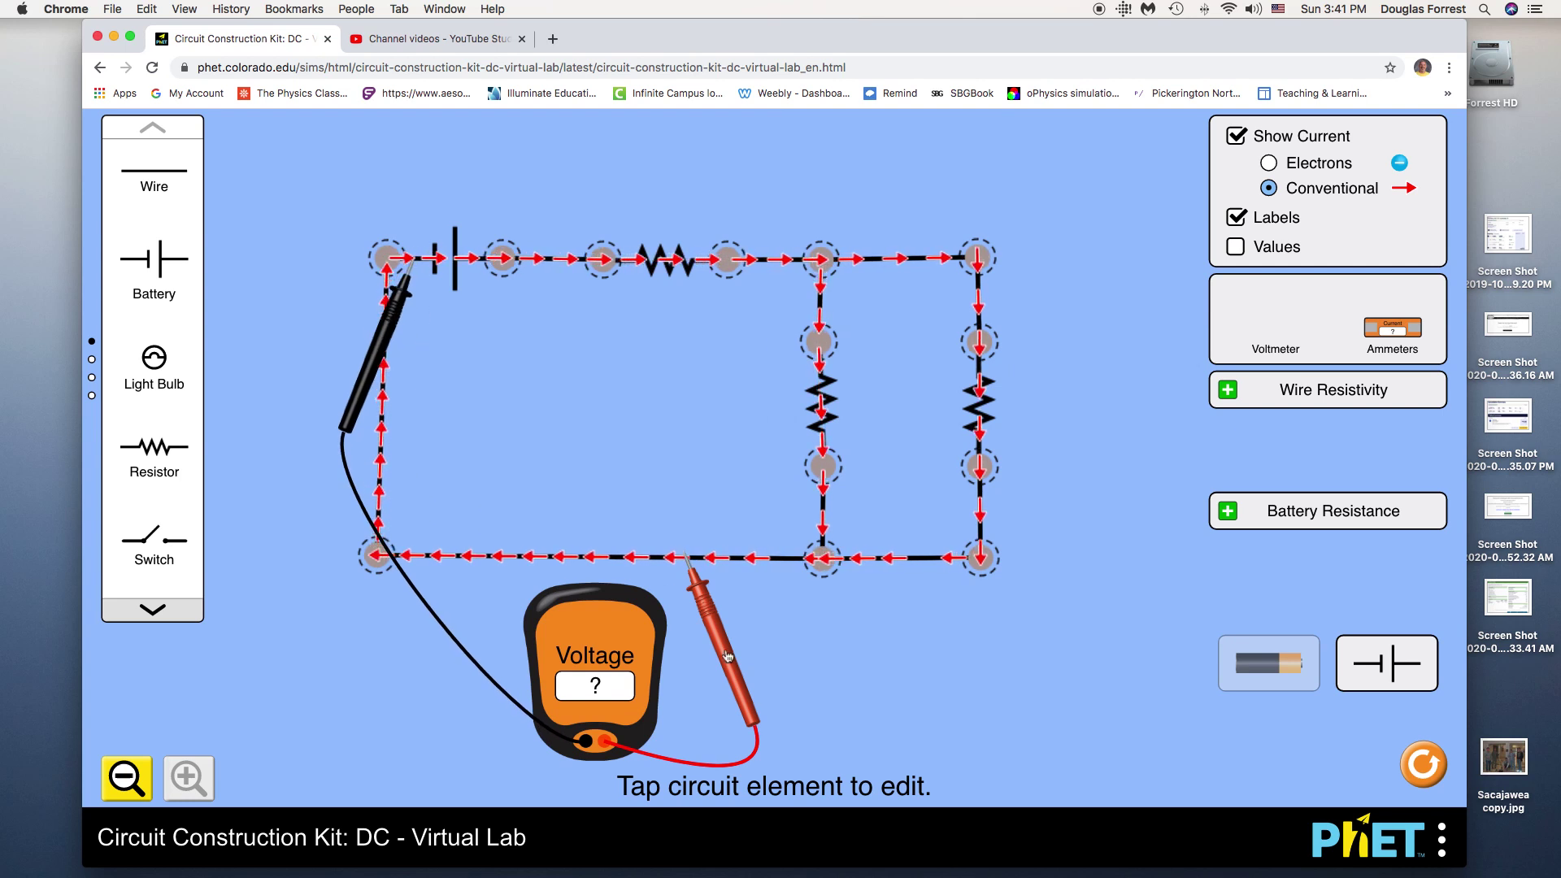
pyautogui.moveTo(704, 639); pyautogui.dragTo(513, 360)
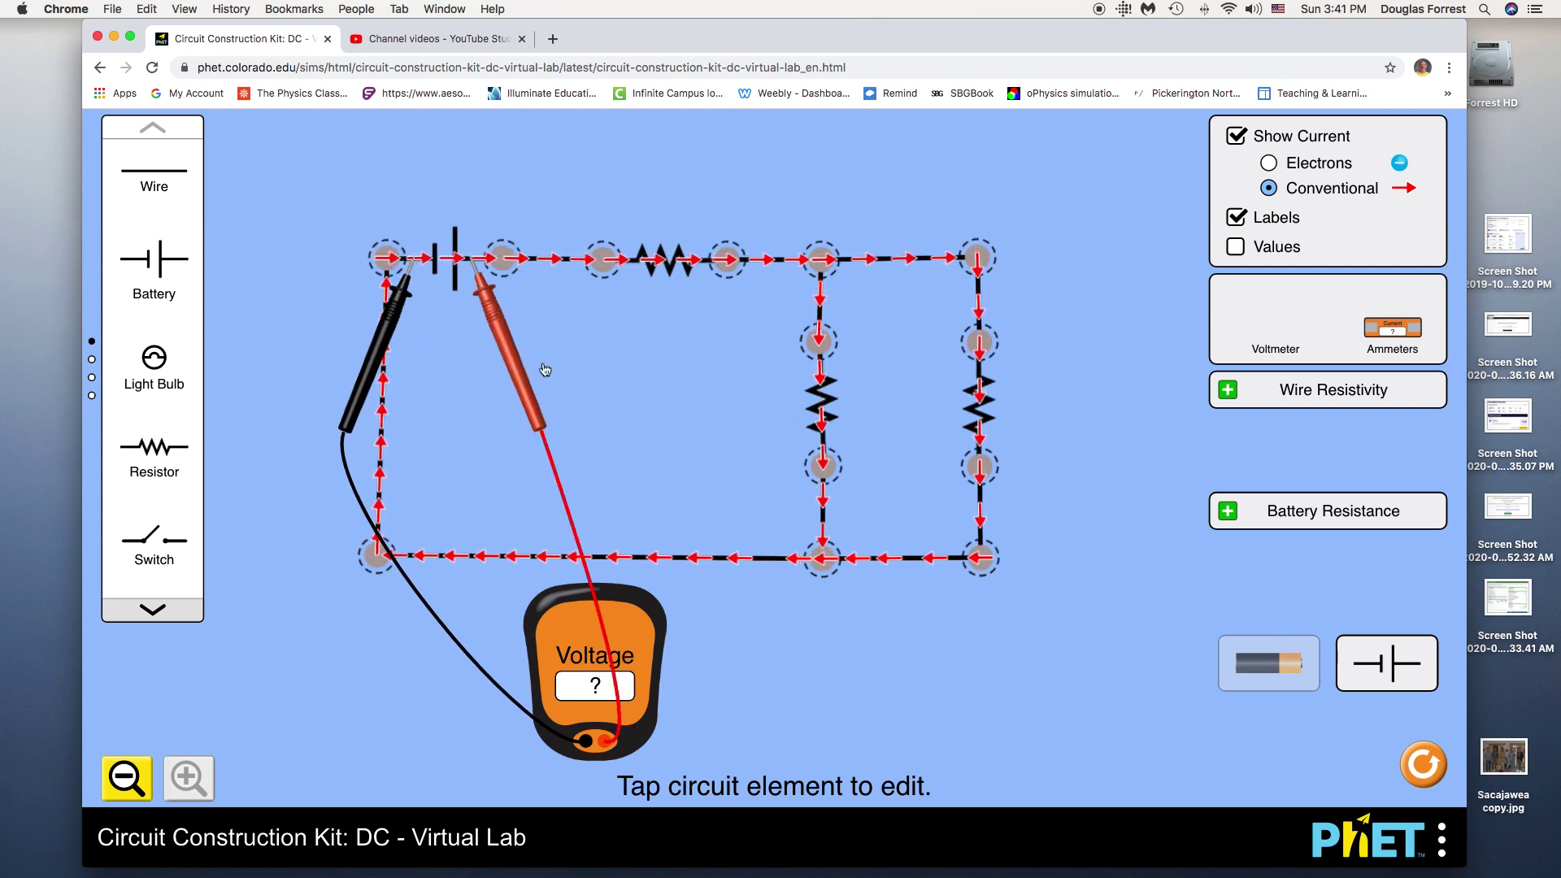
pyautogui.moveTo(516, 368); pyautogui.dragTo(504, 370)
pyautogui.moveTo(375, 355); pyautogui.dragTo(322, 355)
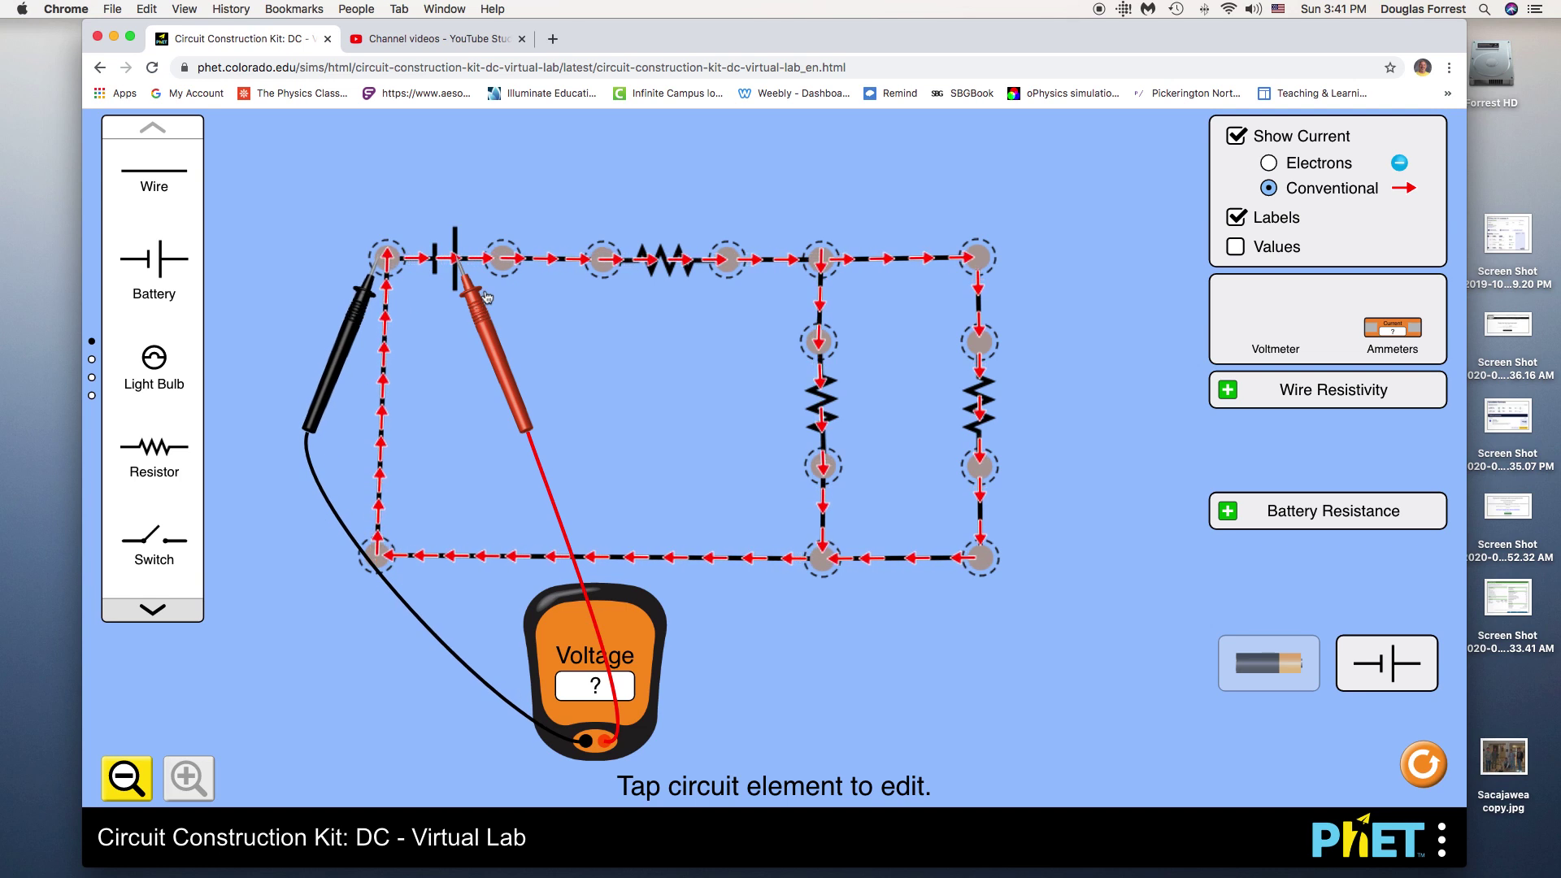
pyautogui.moveTo(465, 291); pyautogui.dragTo(531, 335)
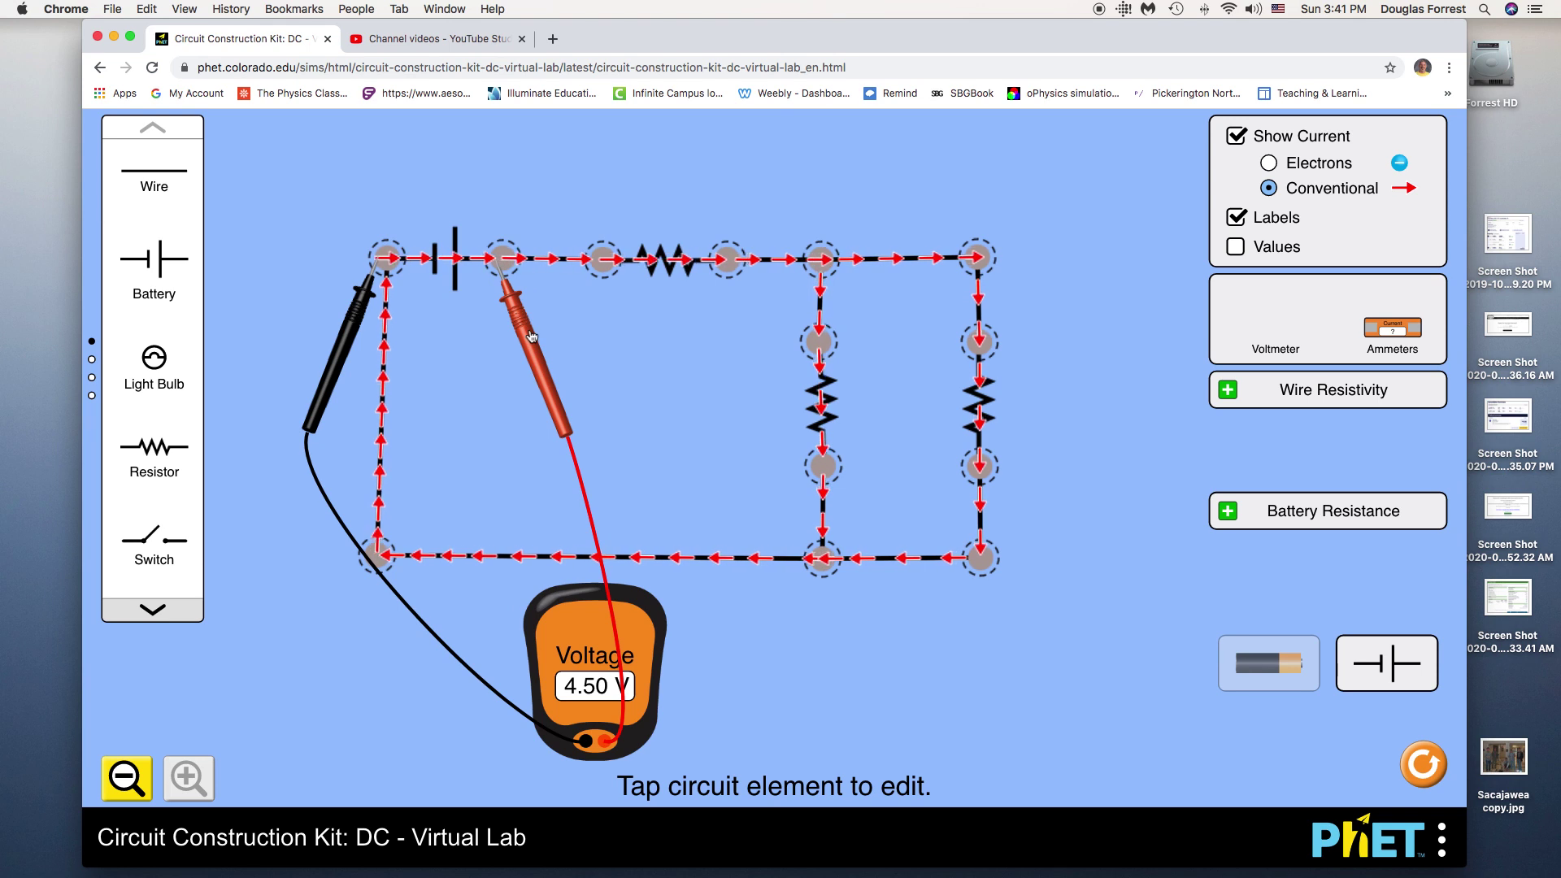
pyautogui.moveTo(527, 337); pyautogui.dragTo(521, 368)
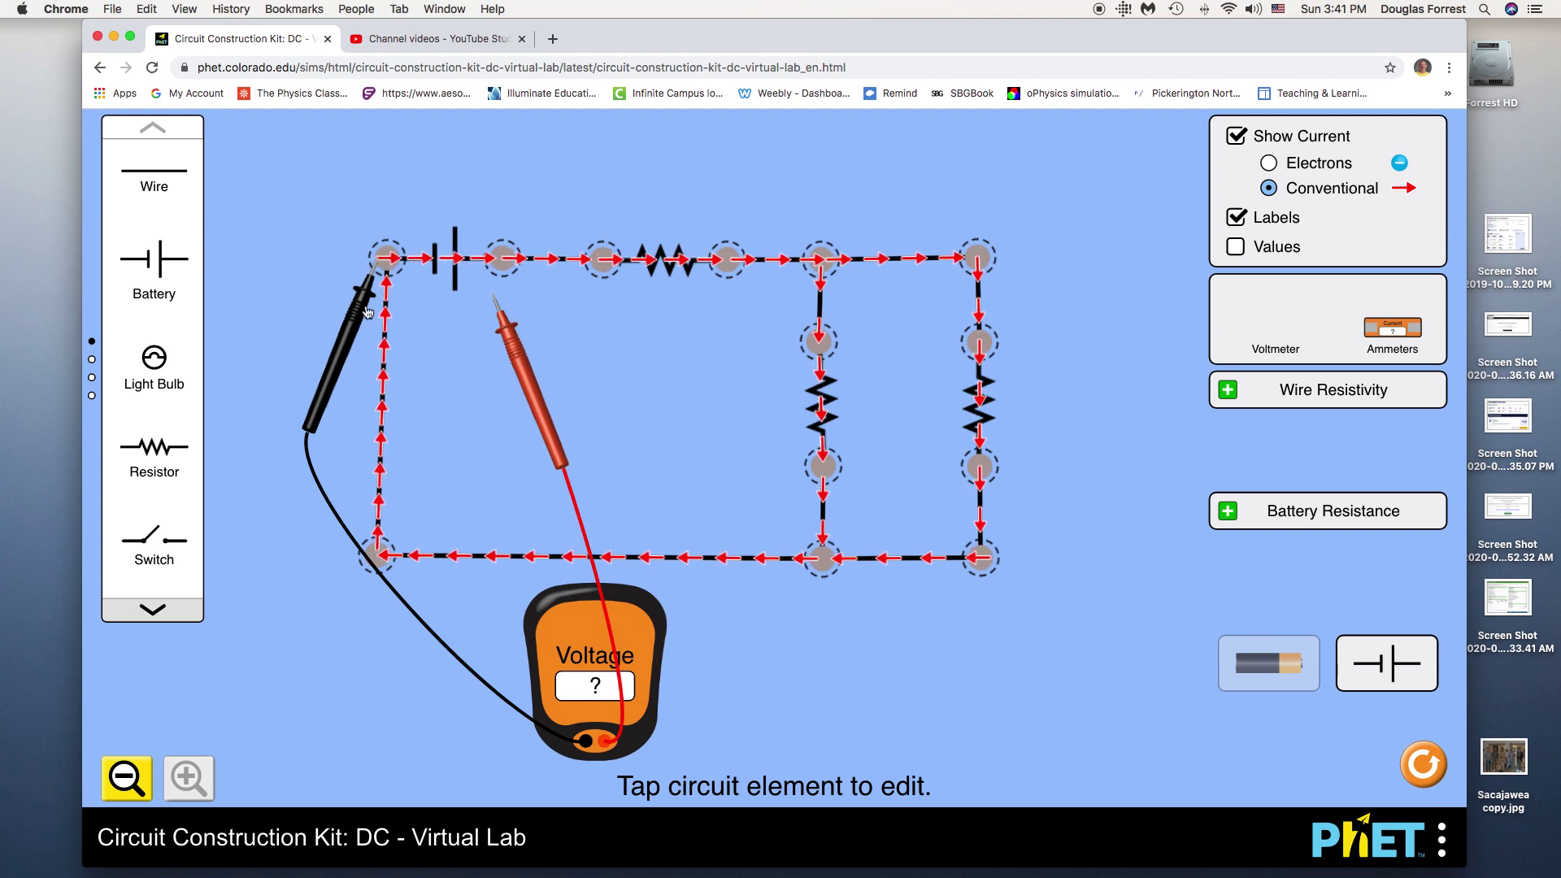
# Swap the probes so the red one is on the top-left node, reading -4.50 V, and raise the meter.
pyautogui.moveTo(363, 299); pyautogui.dragTo(429, 420)
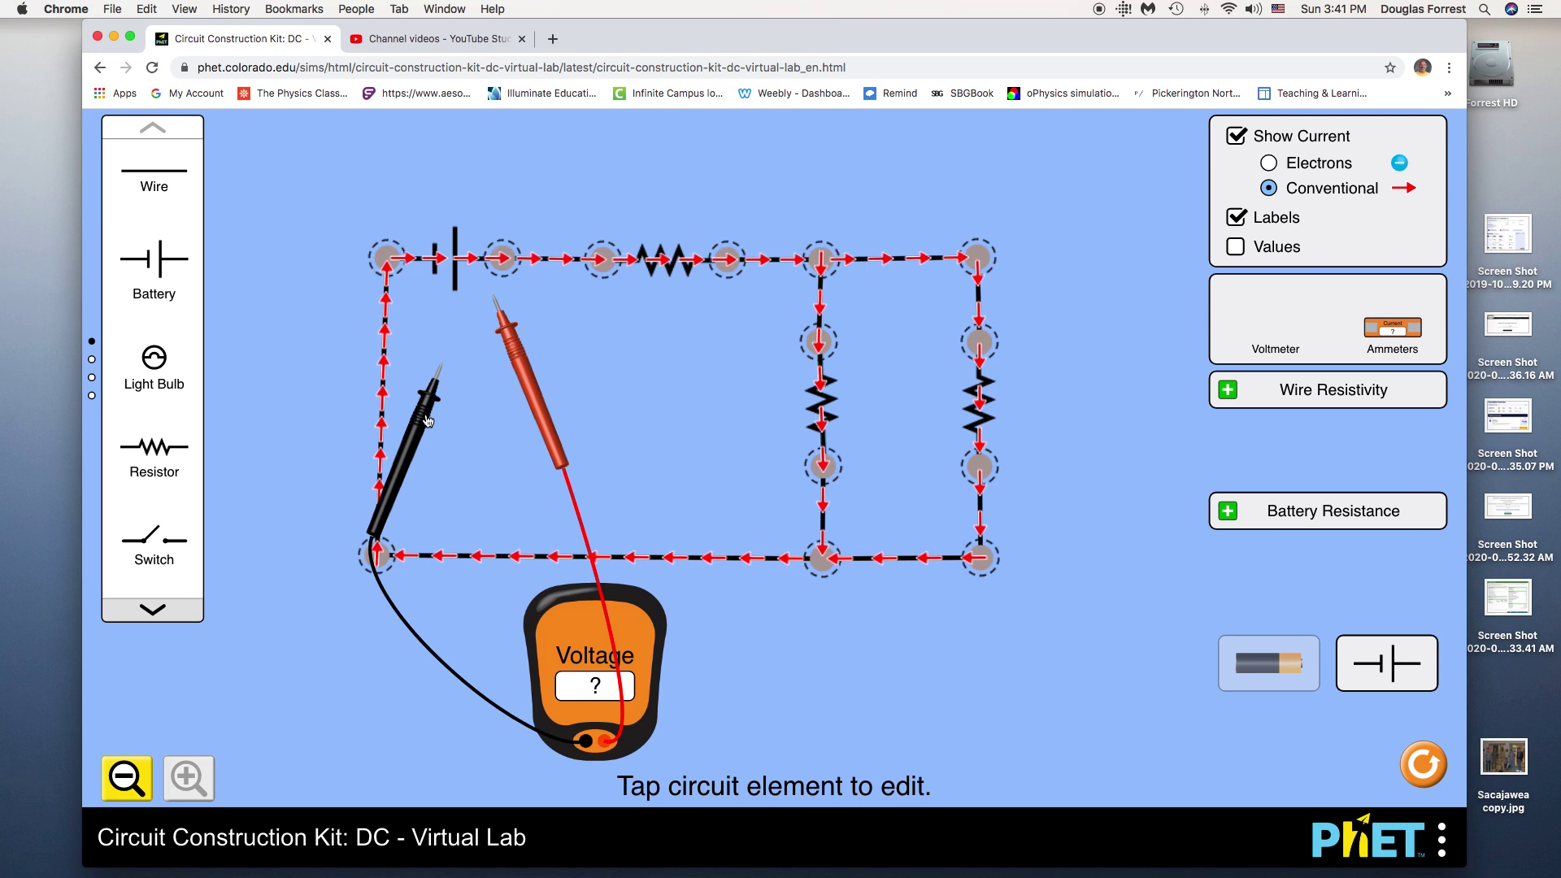
pyautogui.moveTo(541, 409); pyautogui.dragTo(449, 370)
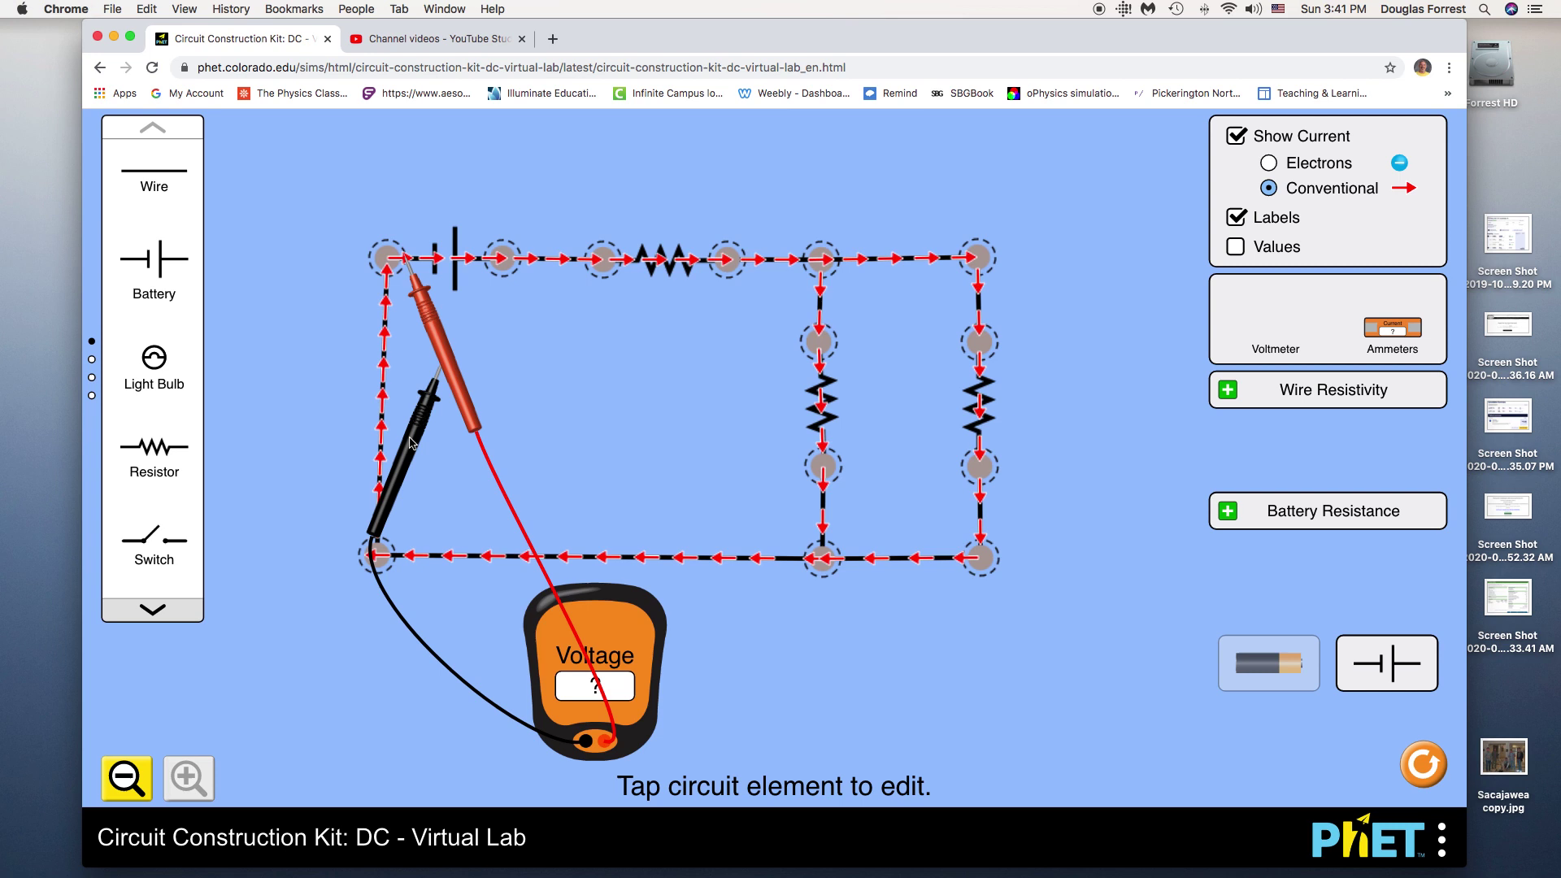
pyautogui.moveTo(414, 447); pyautogui.dragTo(479, 347)
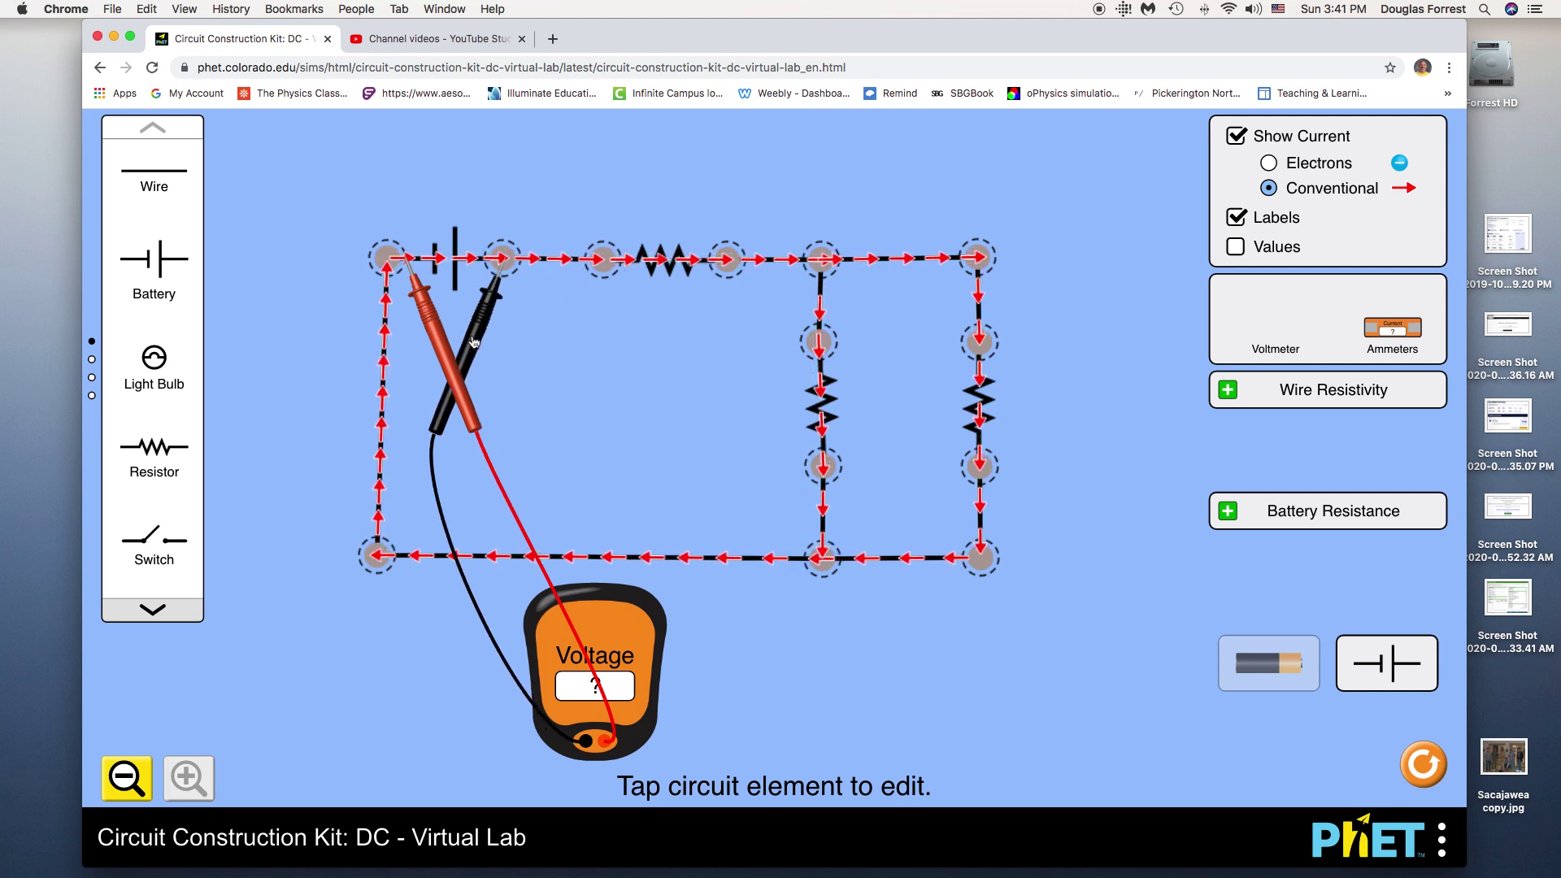
pyautogui.moveTo(438, 336); pyautogui.dragTo(419, 338)
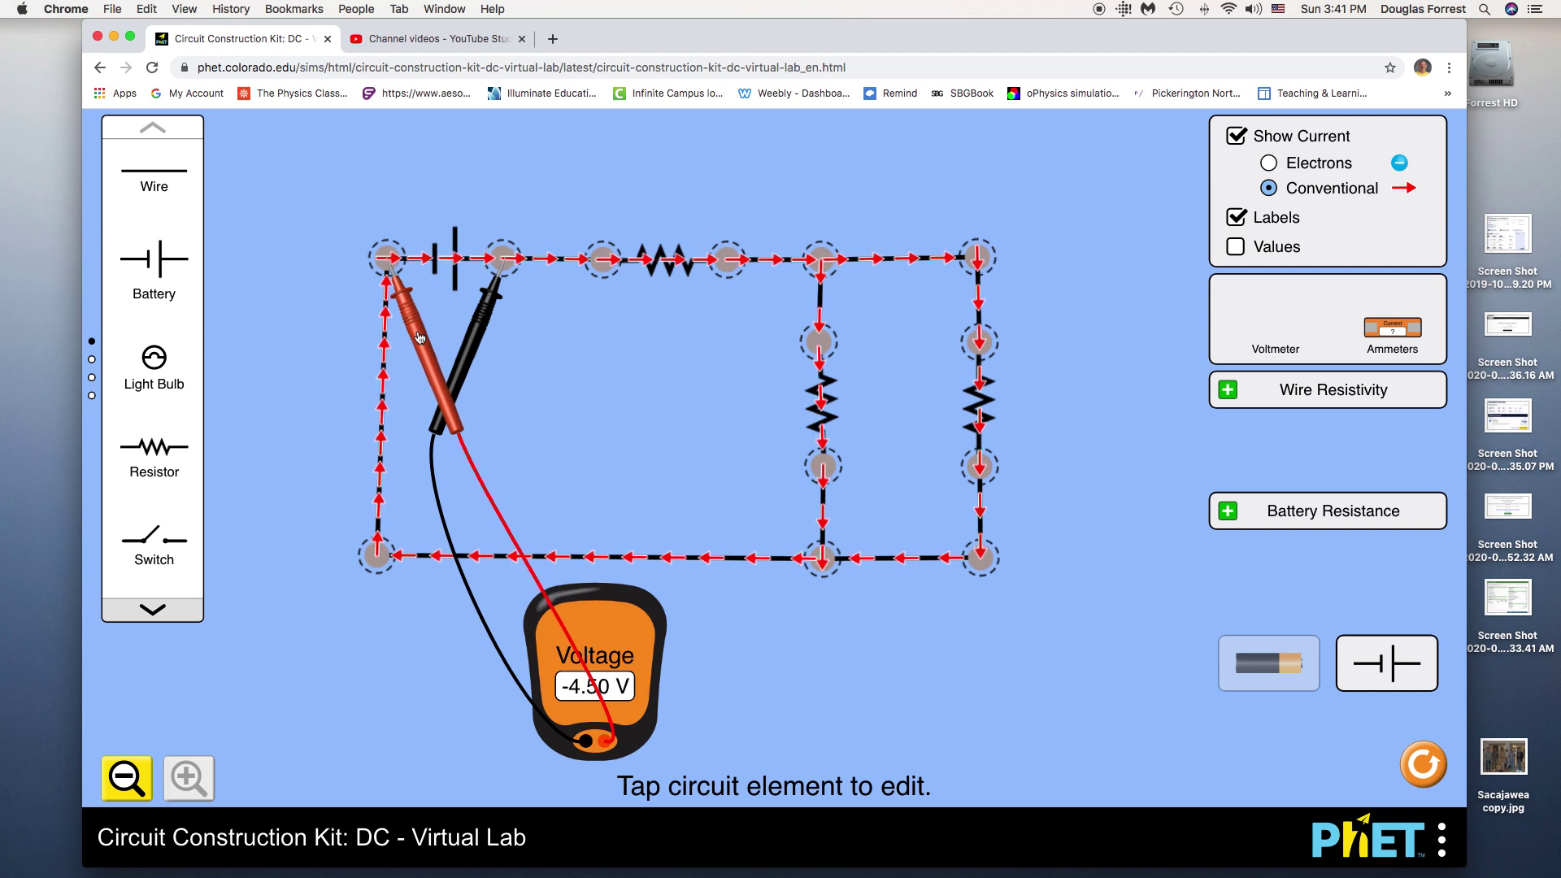
pyautogui.moveTo(664, 644); pyautogui.dragTo(638, 540)
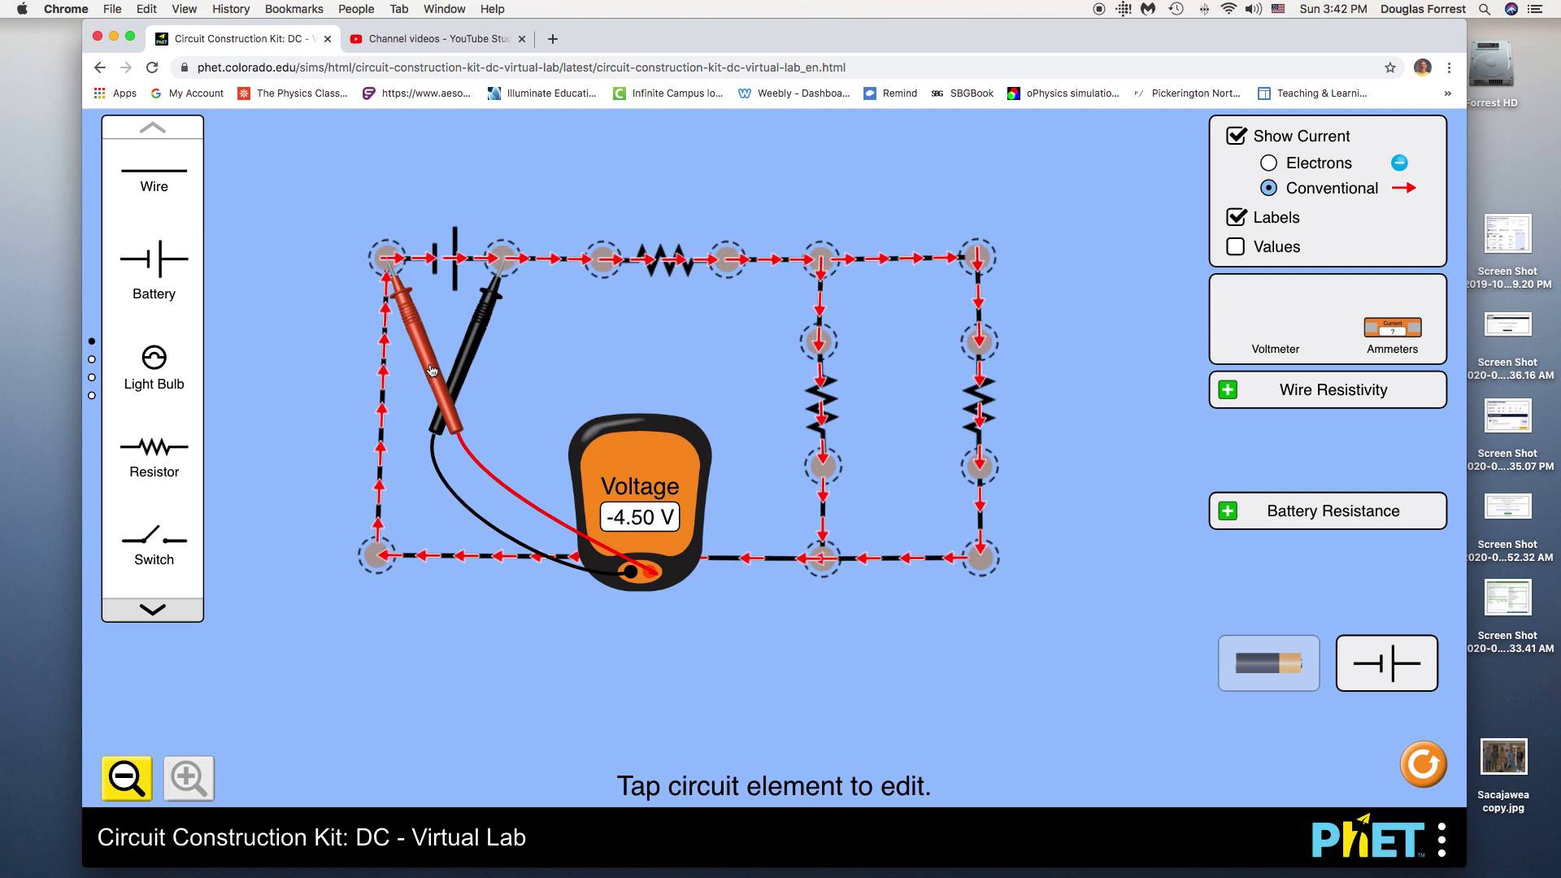
# Reposition the voltmeter probes to read the voltage across the middle resistor.
pyautogui.moveTo(447, 367); pyautogui.dragTo(812, 417)
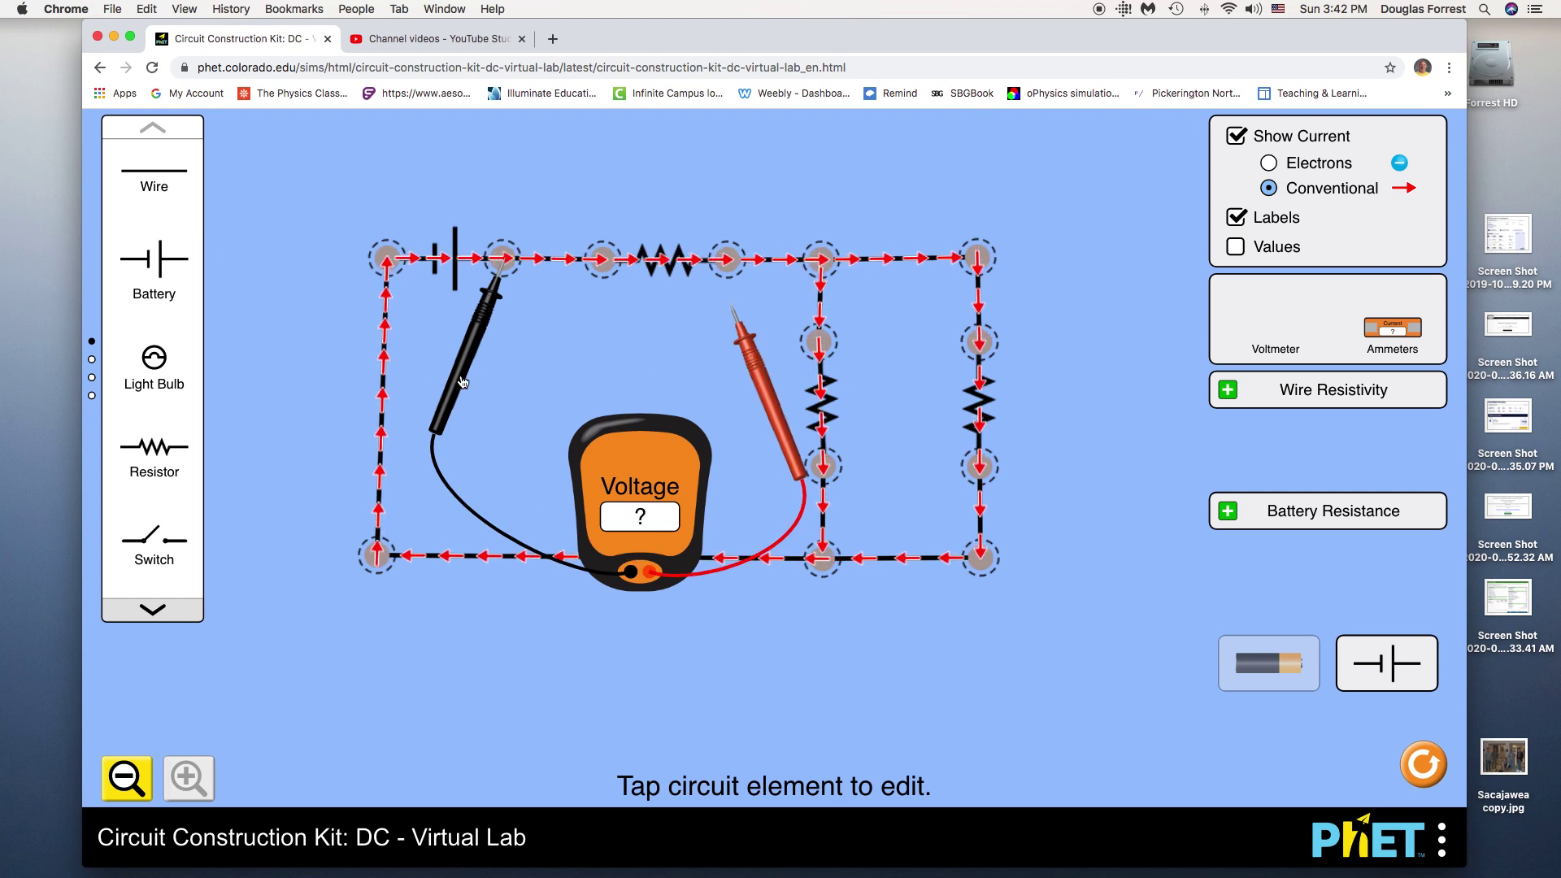
pyautogui.moveTo(497, 375); pyautogui.dragTo(596, 370)
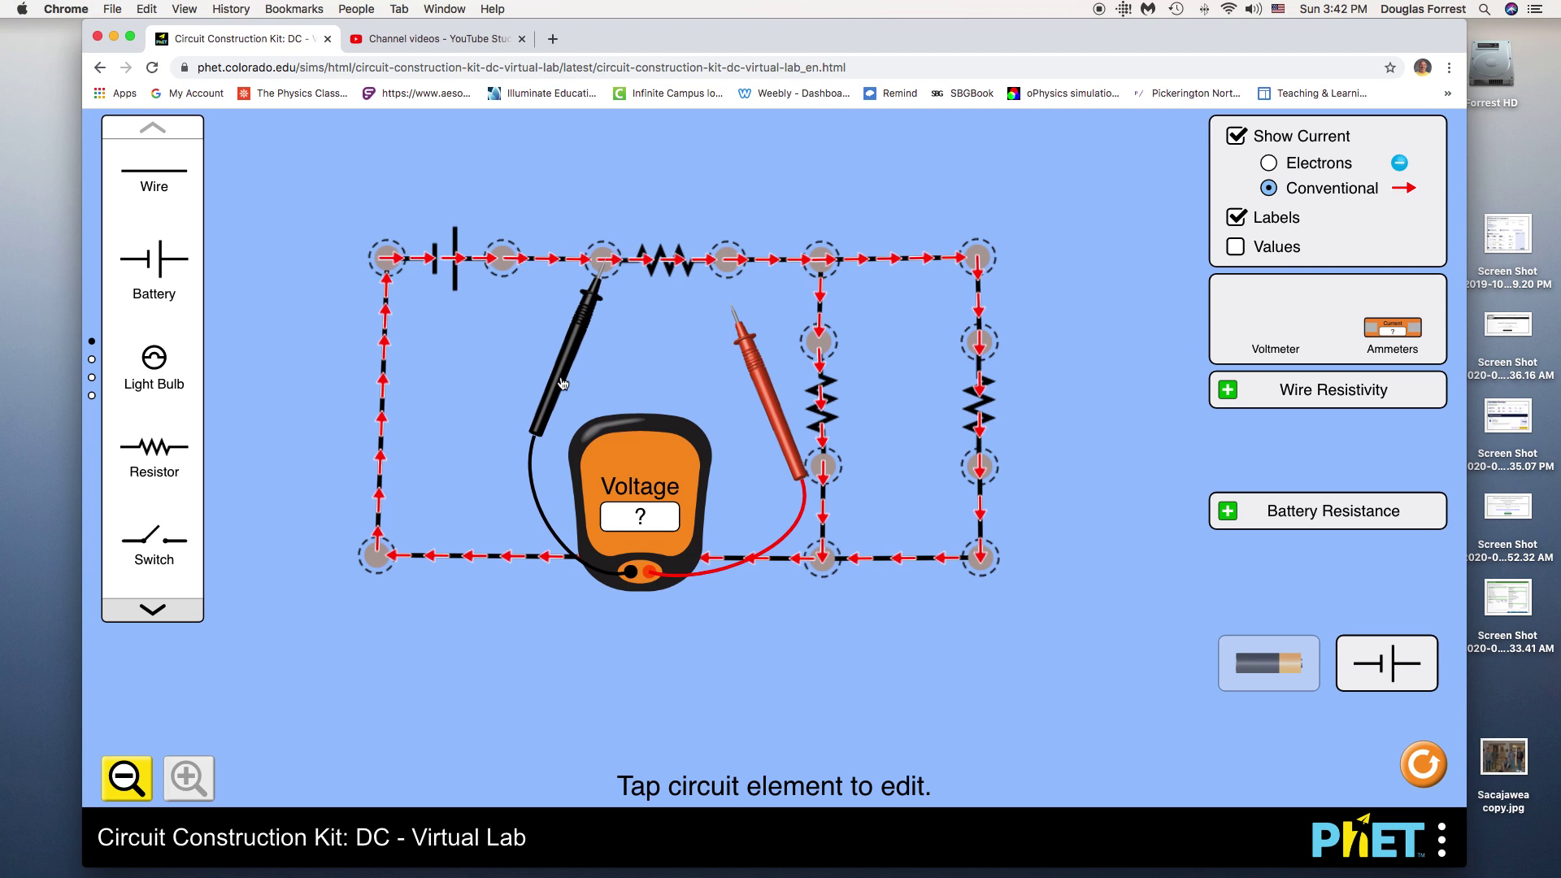
pyautogui.moveTo(764, 405); pyautogui.dragTo(766, 356)
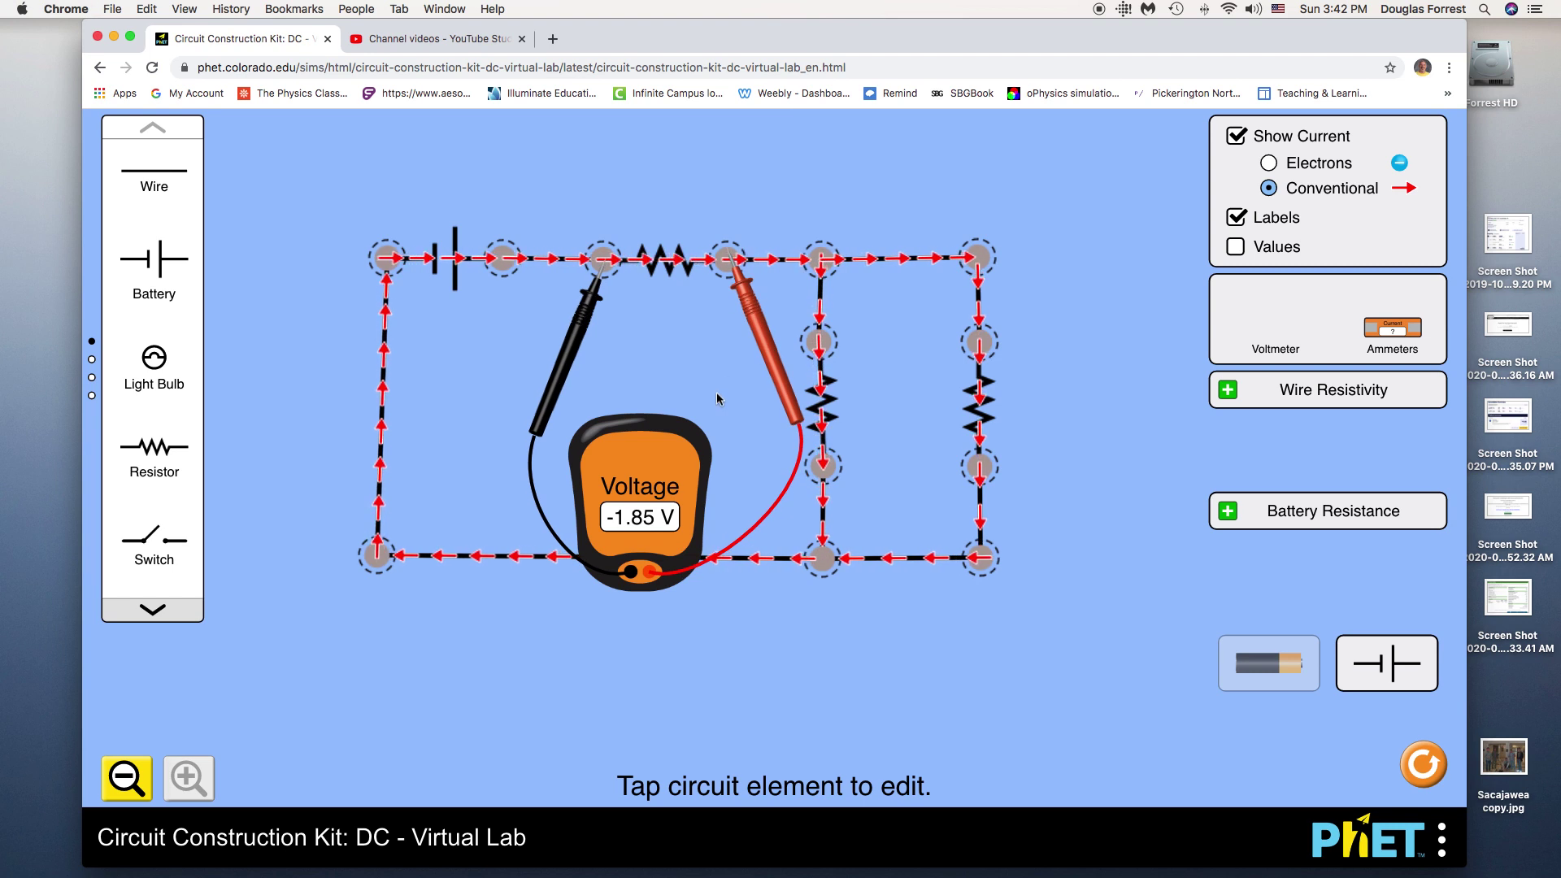
pyautogui.moveTo(766, 372); pyautogui.dragTo(878, 597)
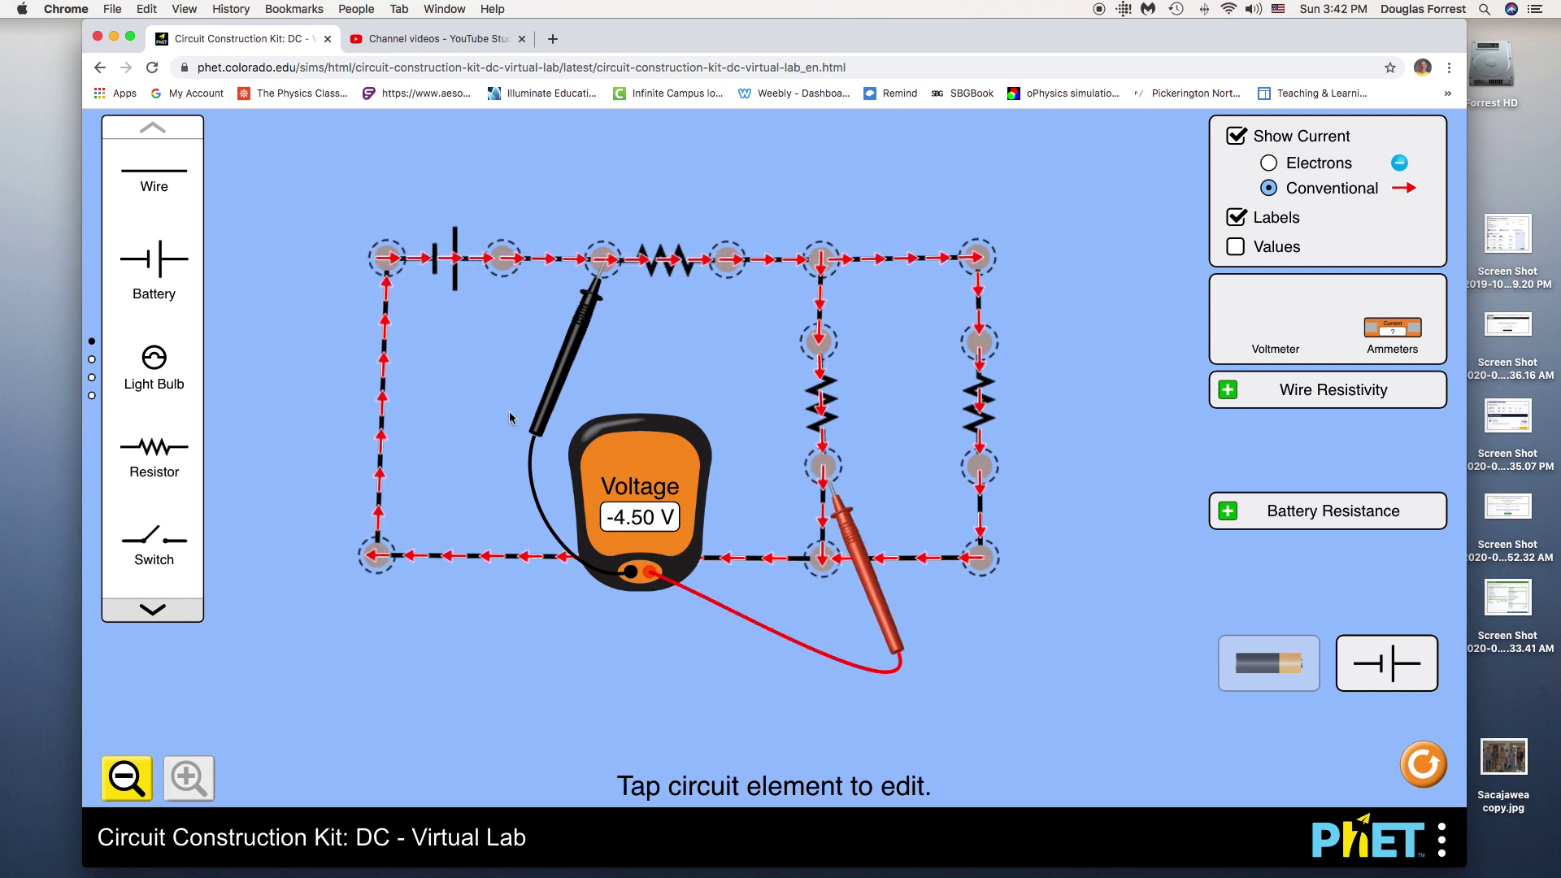
pyautogui.moveTo(548, 400); pyautogui.dragTo(761, 484)
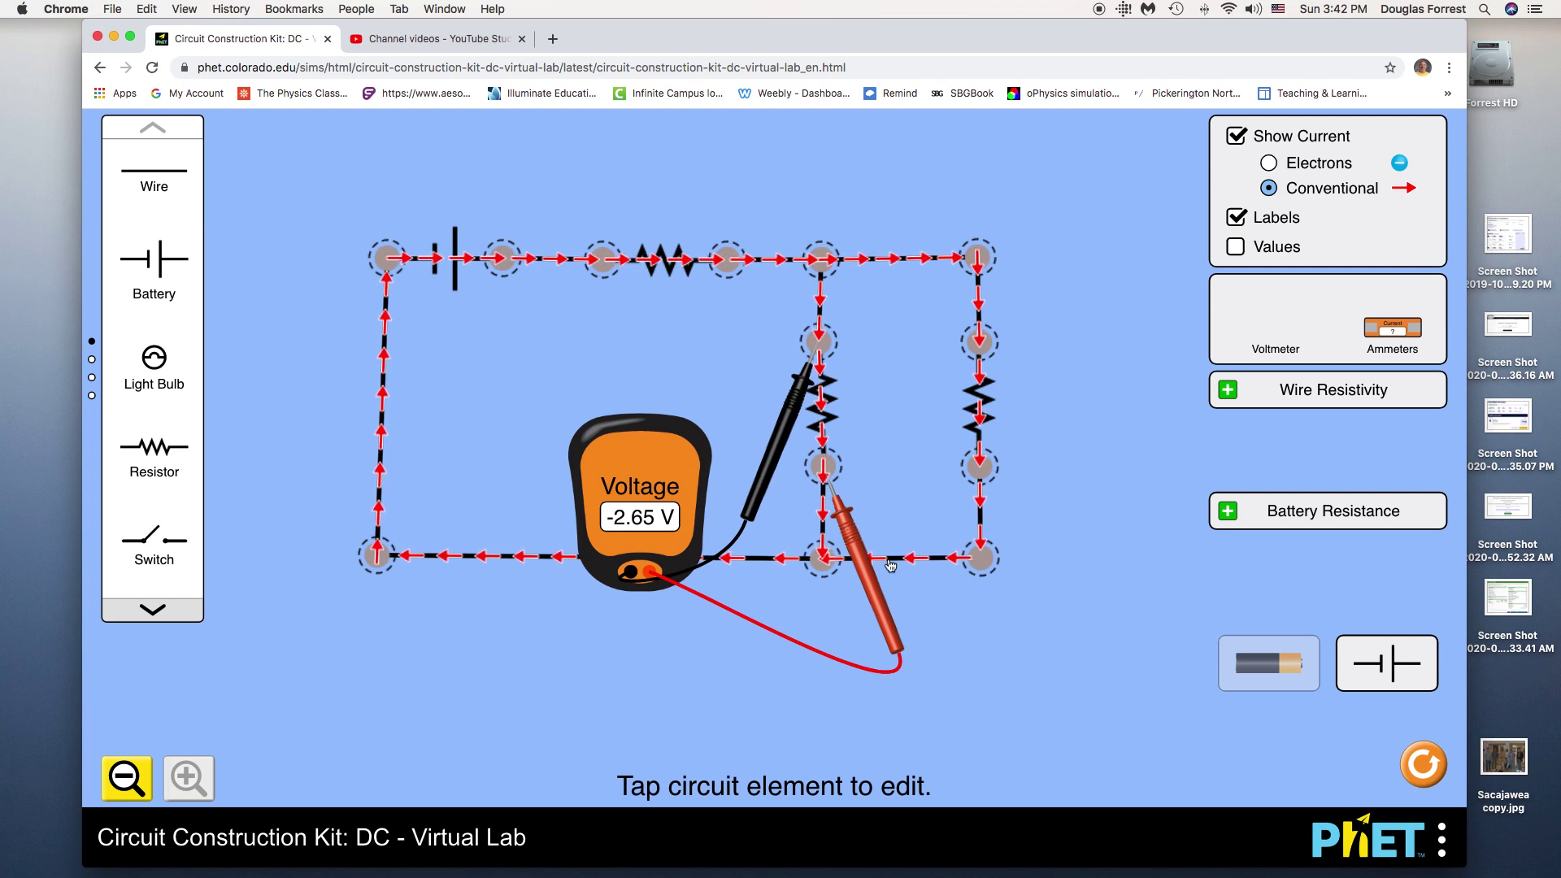
# Read the right and top resistor voltages, return the voltmeter, and drag out an ammeter.
pyautogui.moveTo(862, 561); pyautogui.dragTo(1016, 541)
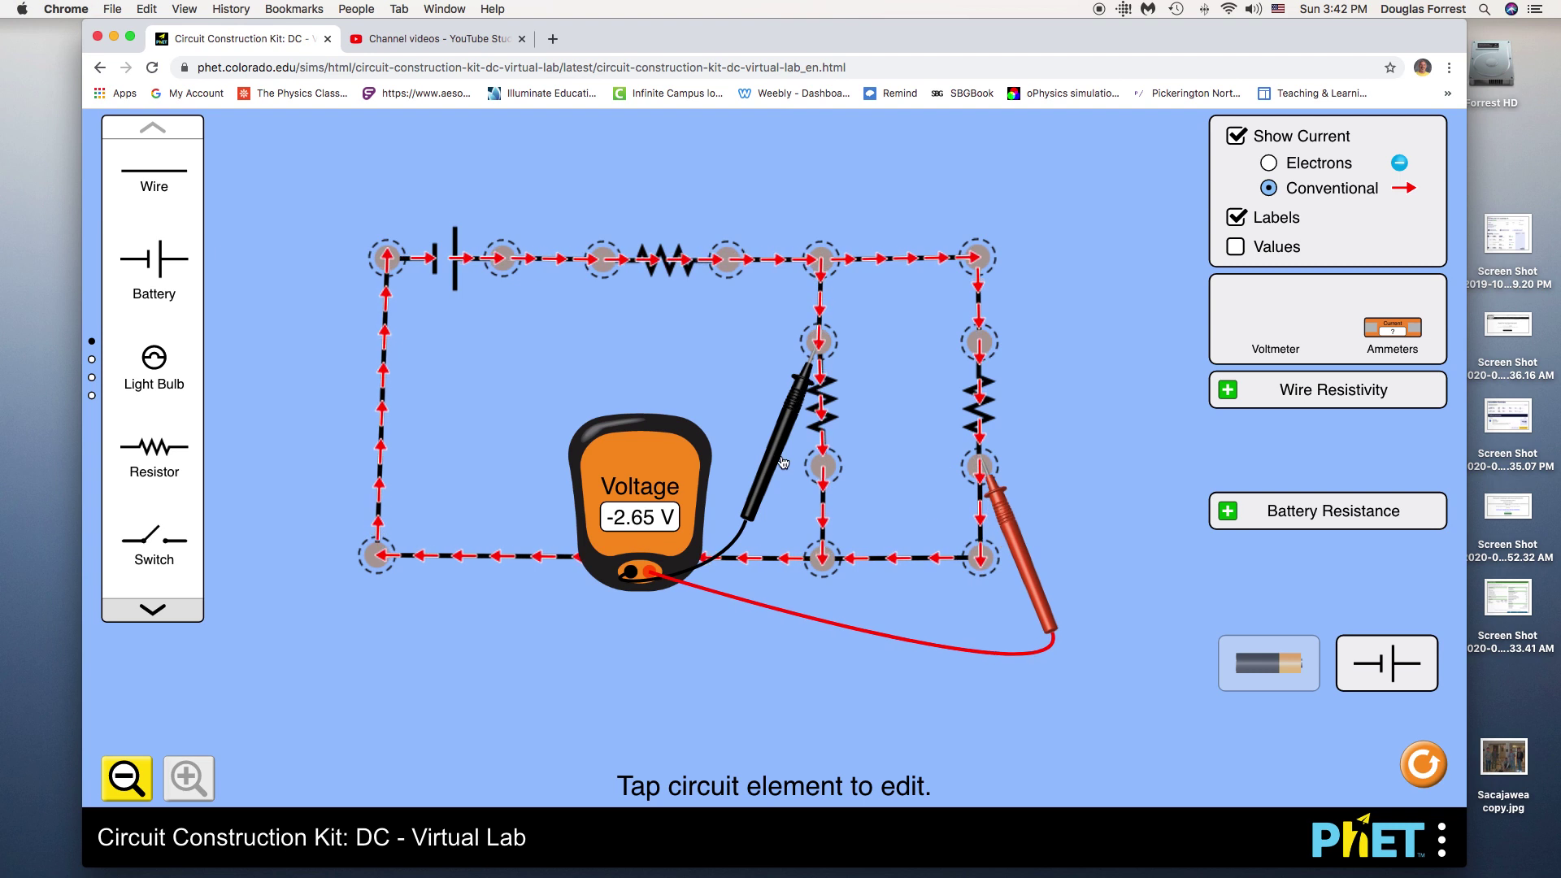
pyautogui.moveTo(772, 460); pyautogui.dragTo(940, 456)
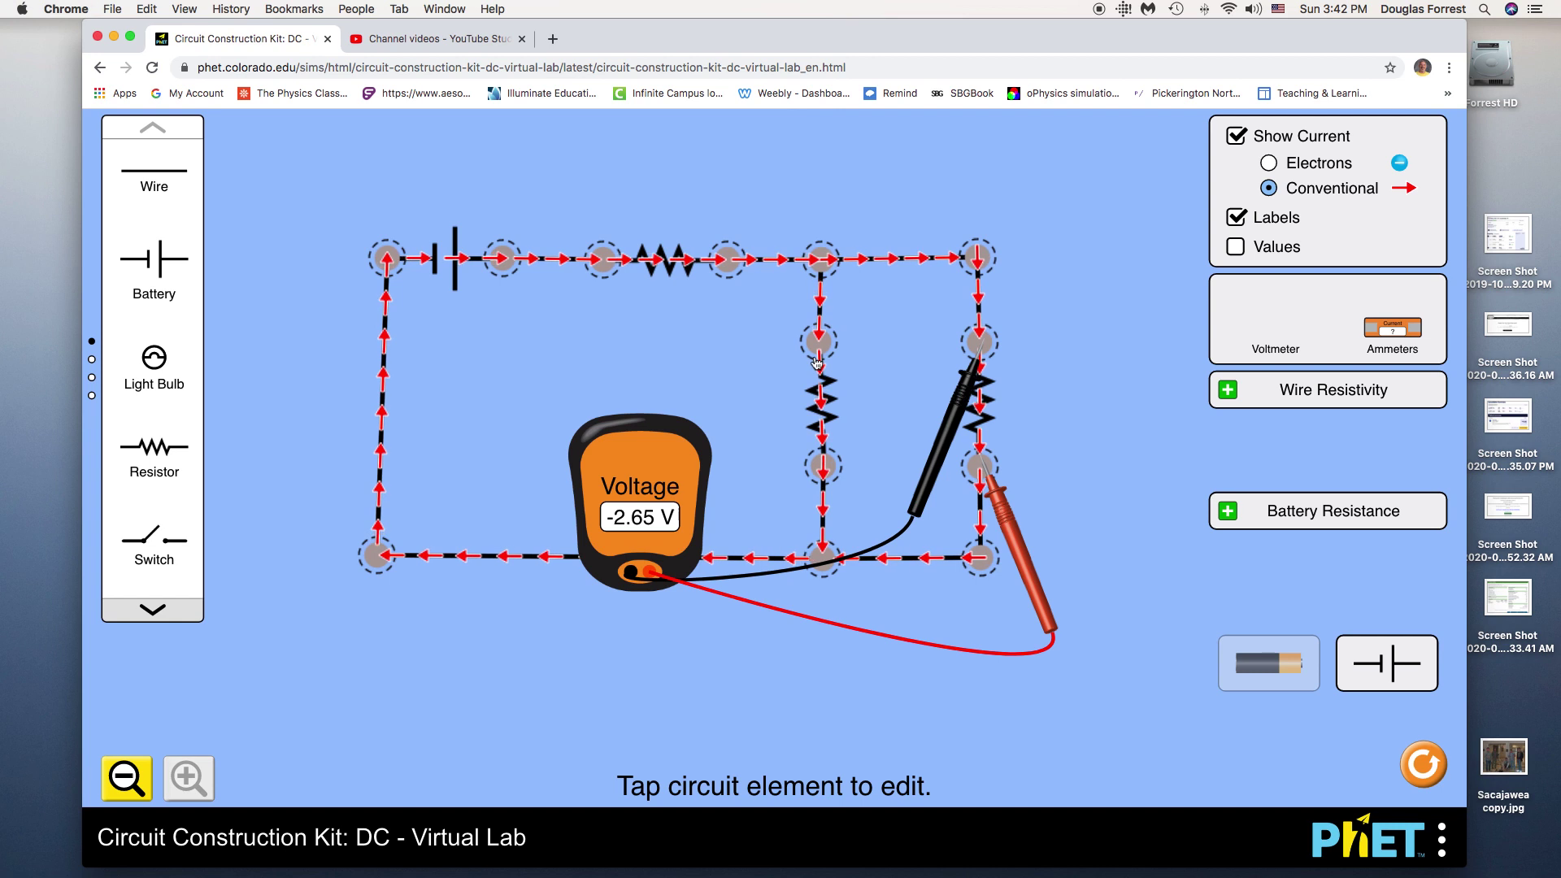
pyautogui.moveTo(780, 391); pyautogui.dragTo(574, 348)
pyautogui.moveTo(1011, 535); pyautogui.dragTo(755, 337)
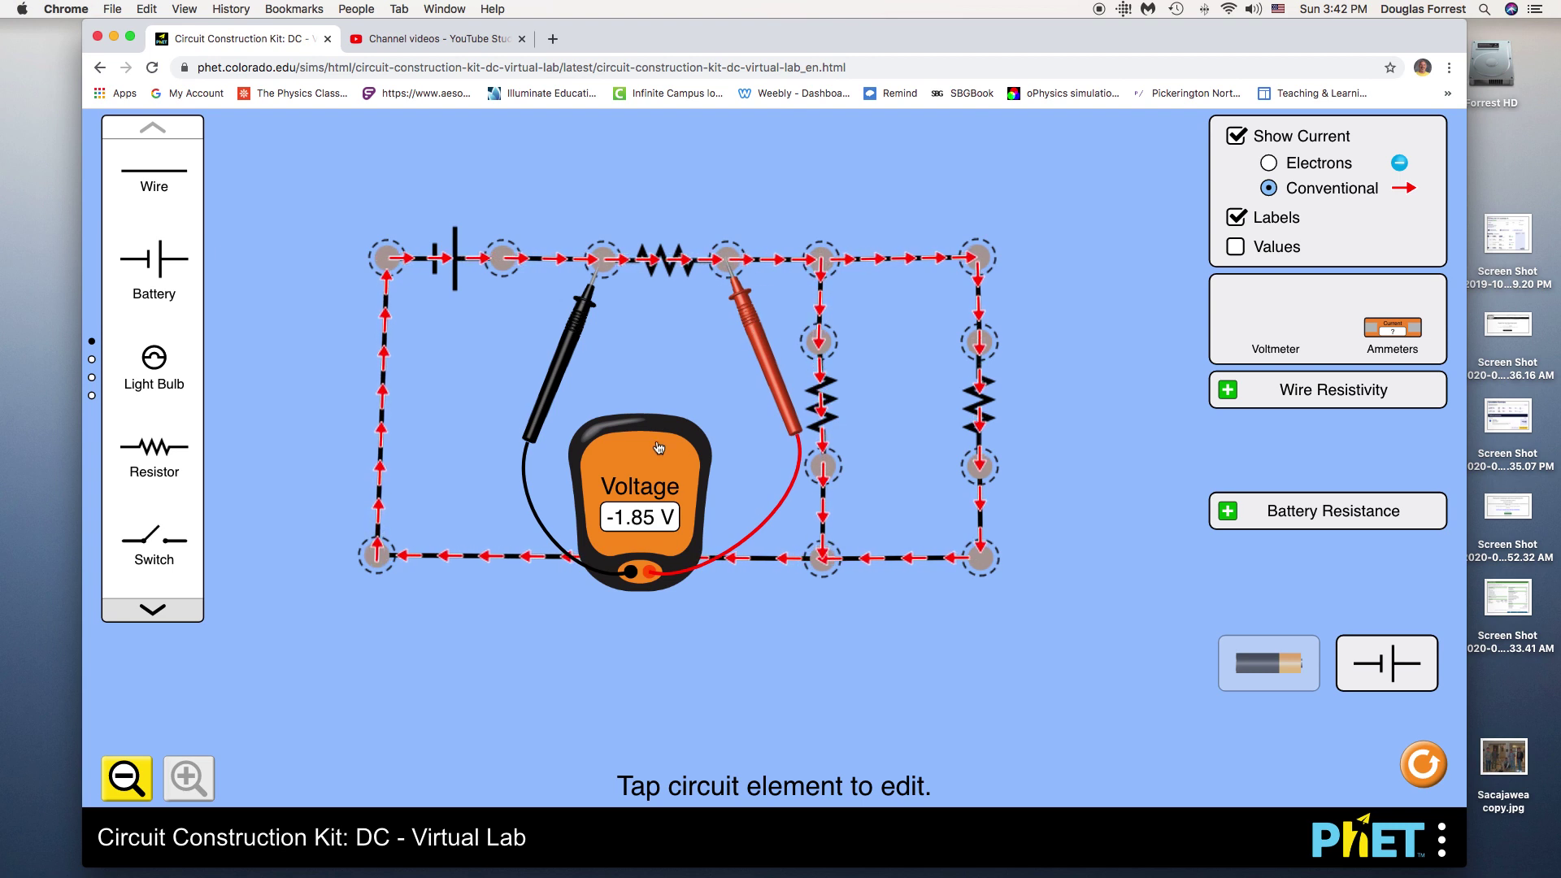
pyautogui.moveTo(658, 448); pyautogui.dragTo(1215, 317)
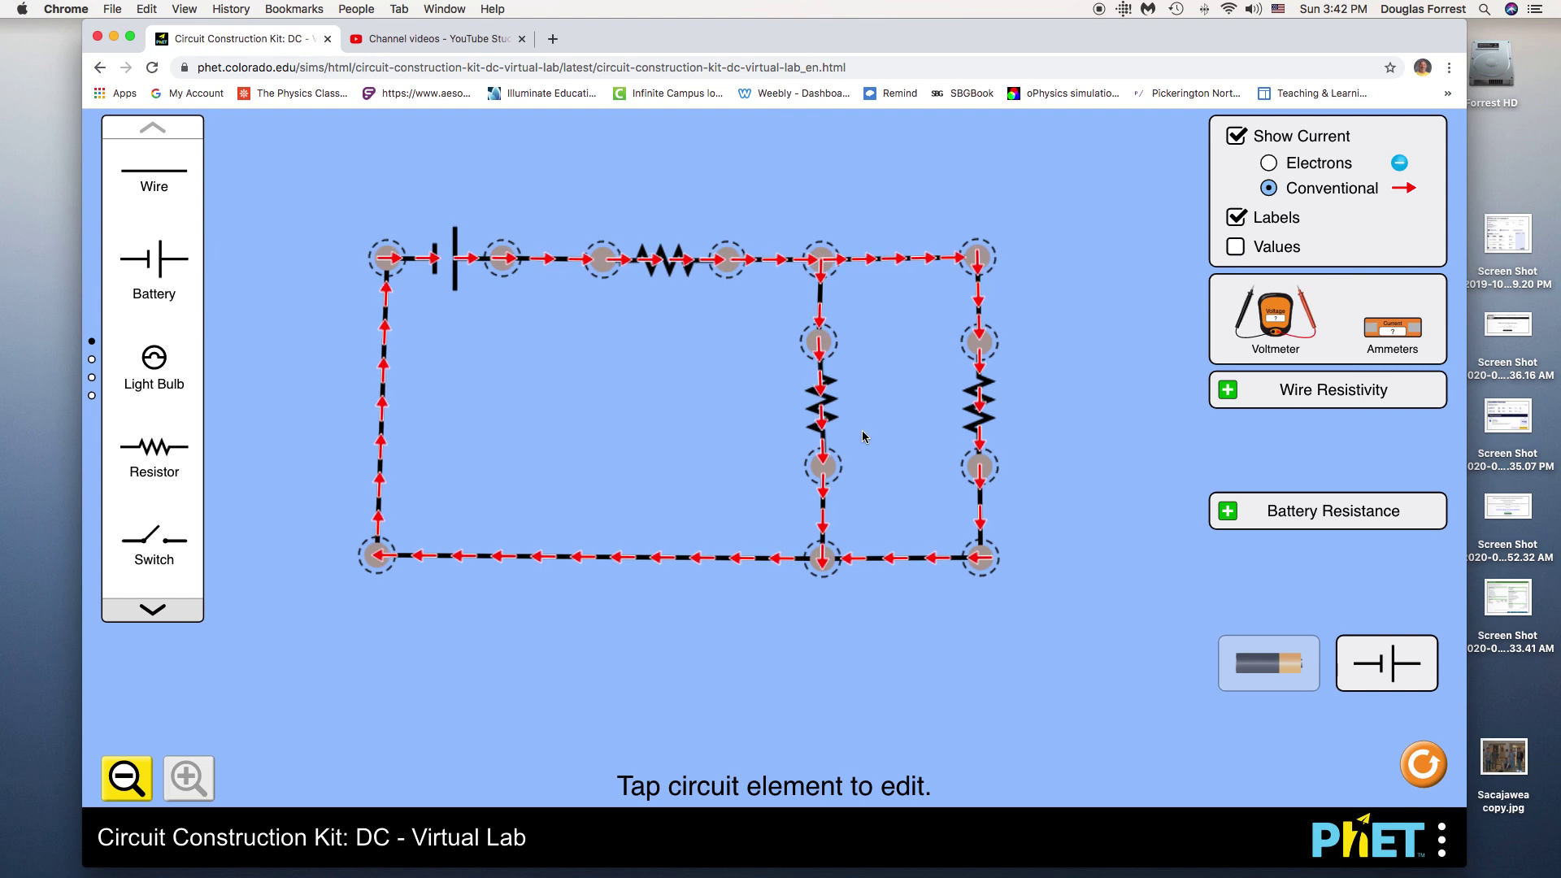
pyautogui.moveTo(1388, 329); pyautogui.dragTo(581, 708)
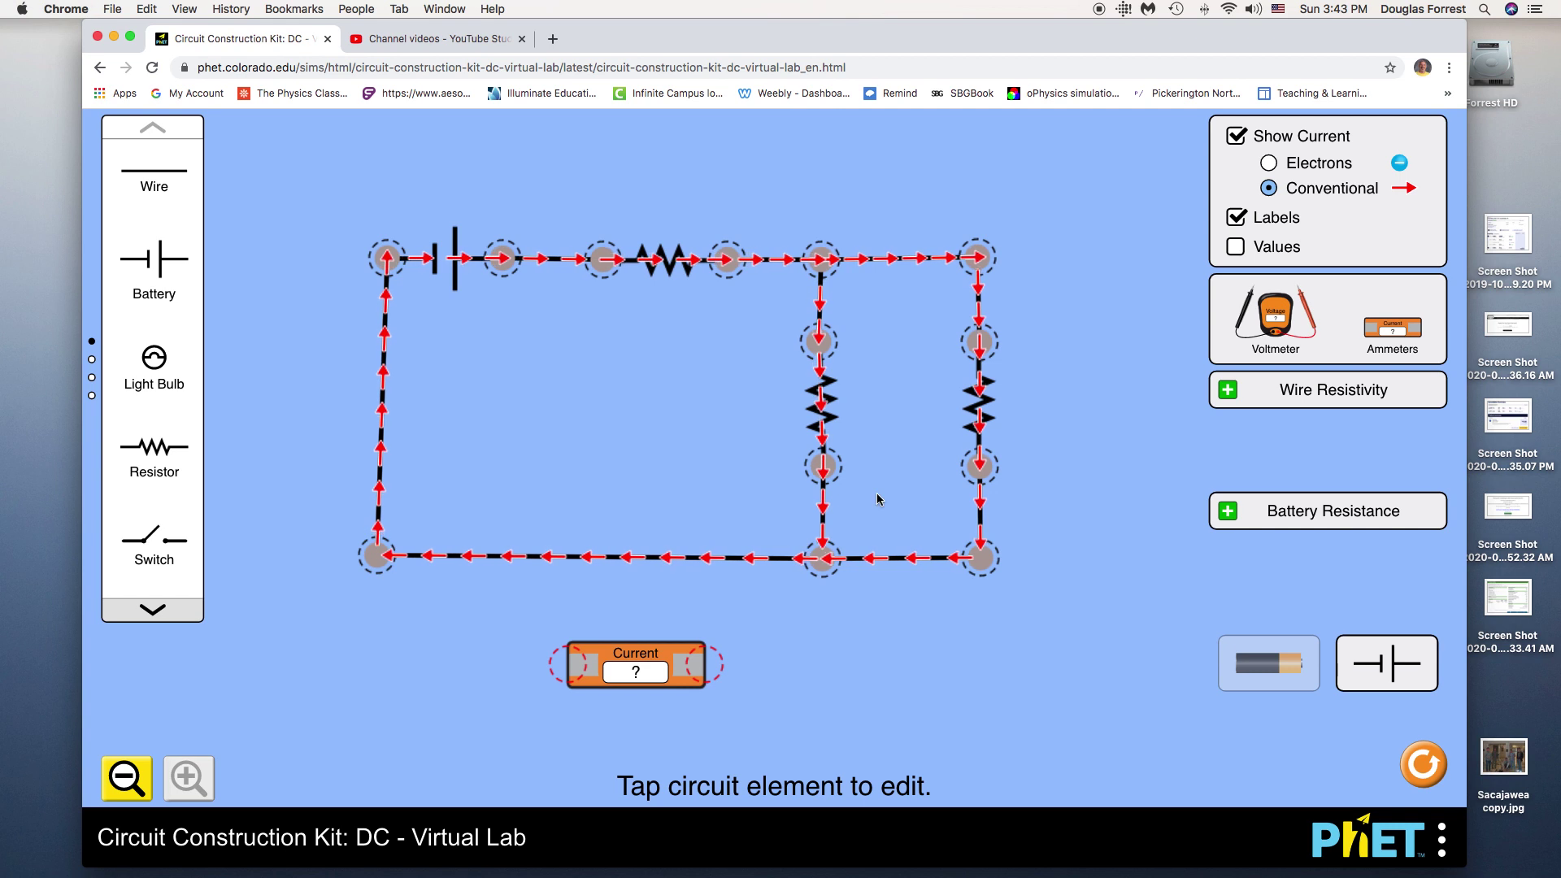
# Replace the battery-to-top-resistor wire with the ammeter, which reads 0.37 A.
pyautogui.click(555, 261)
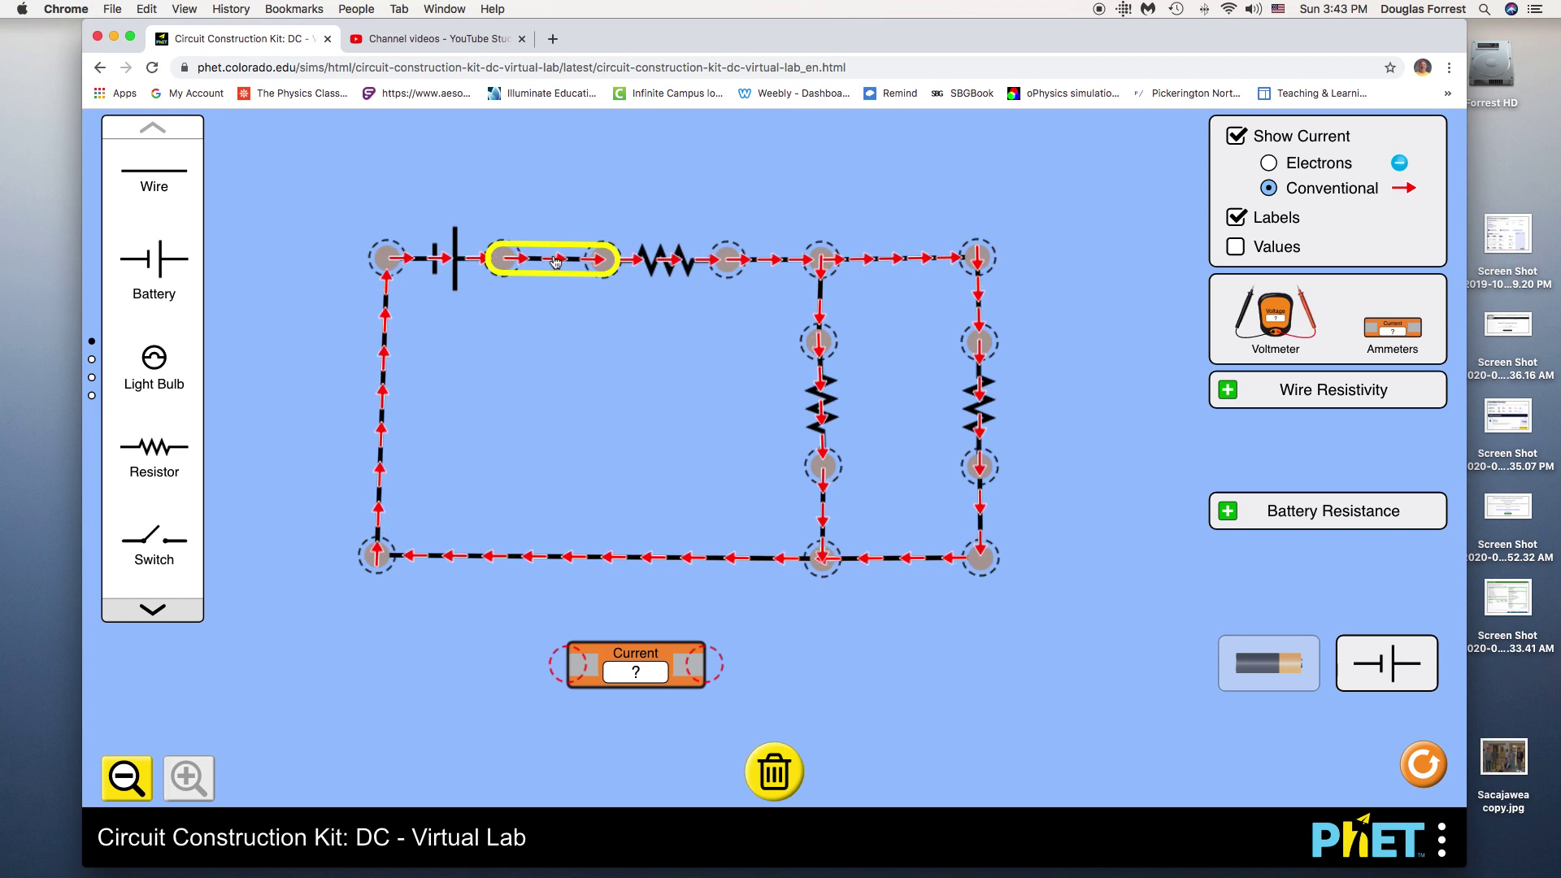
pyautogui.click(774, 774)
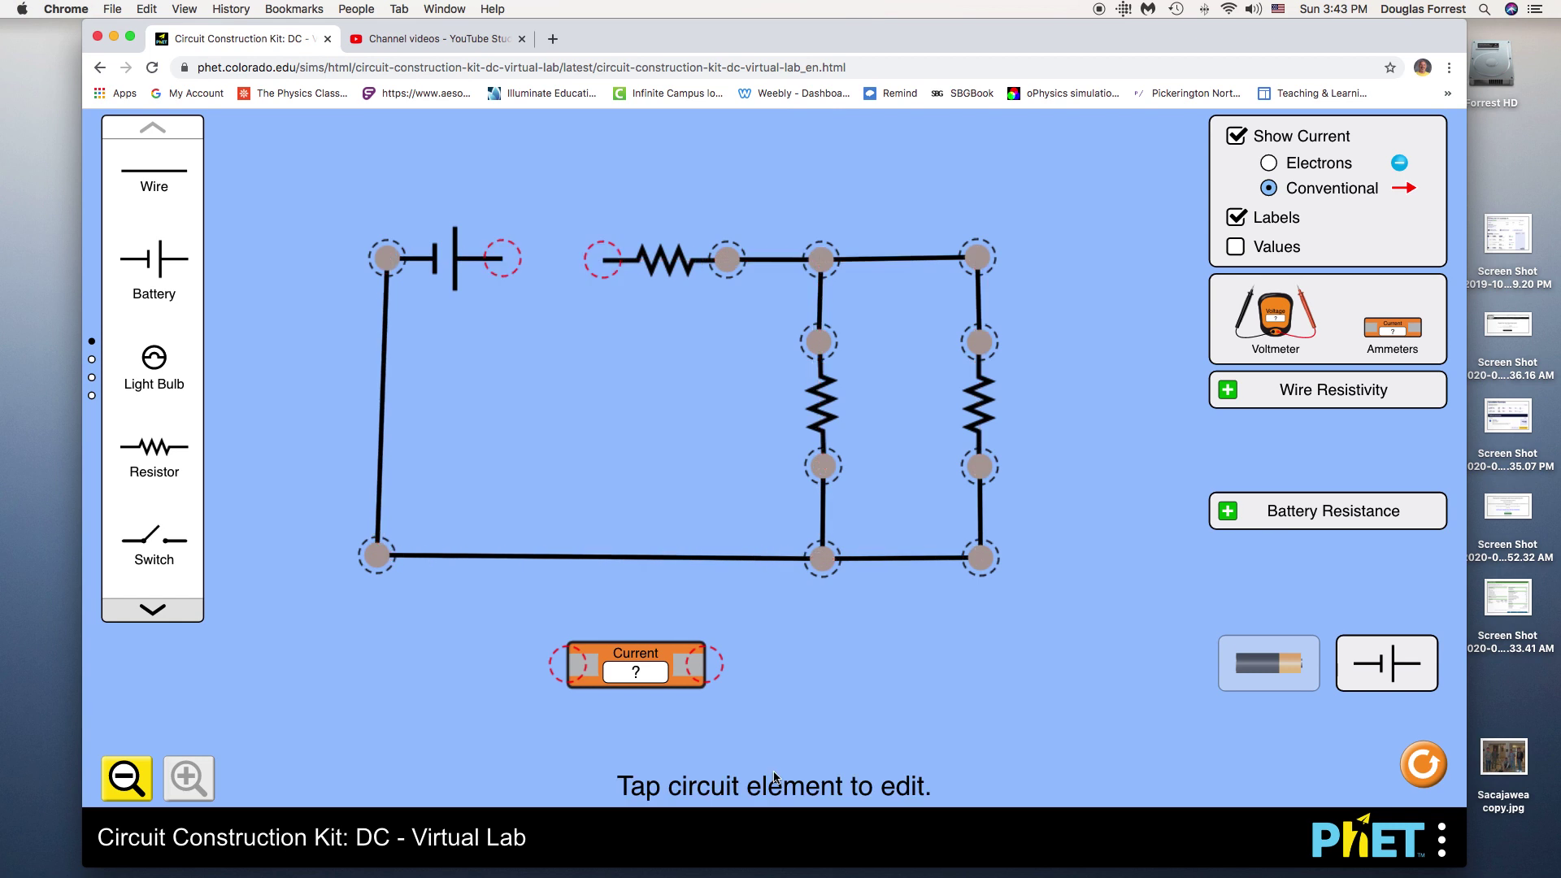
pyautogui.moveTo(644, 677); pyautogui.dragTo(701, 270)
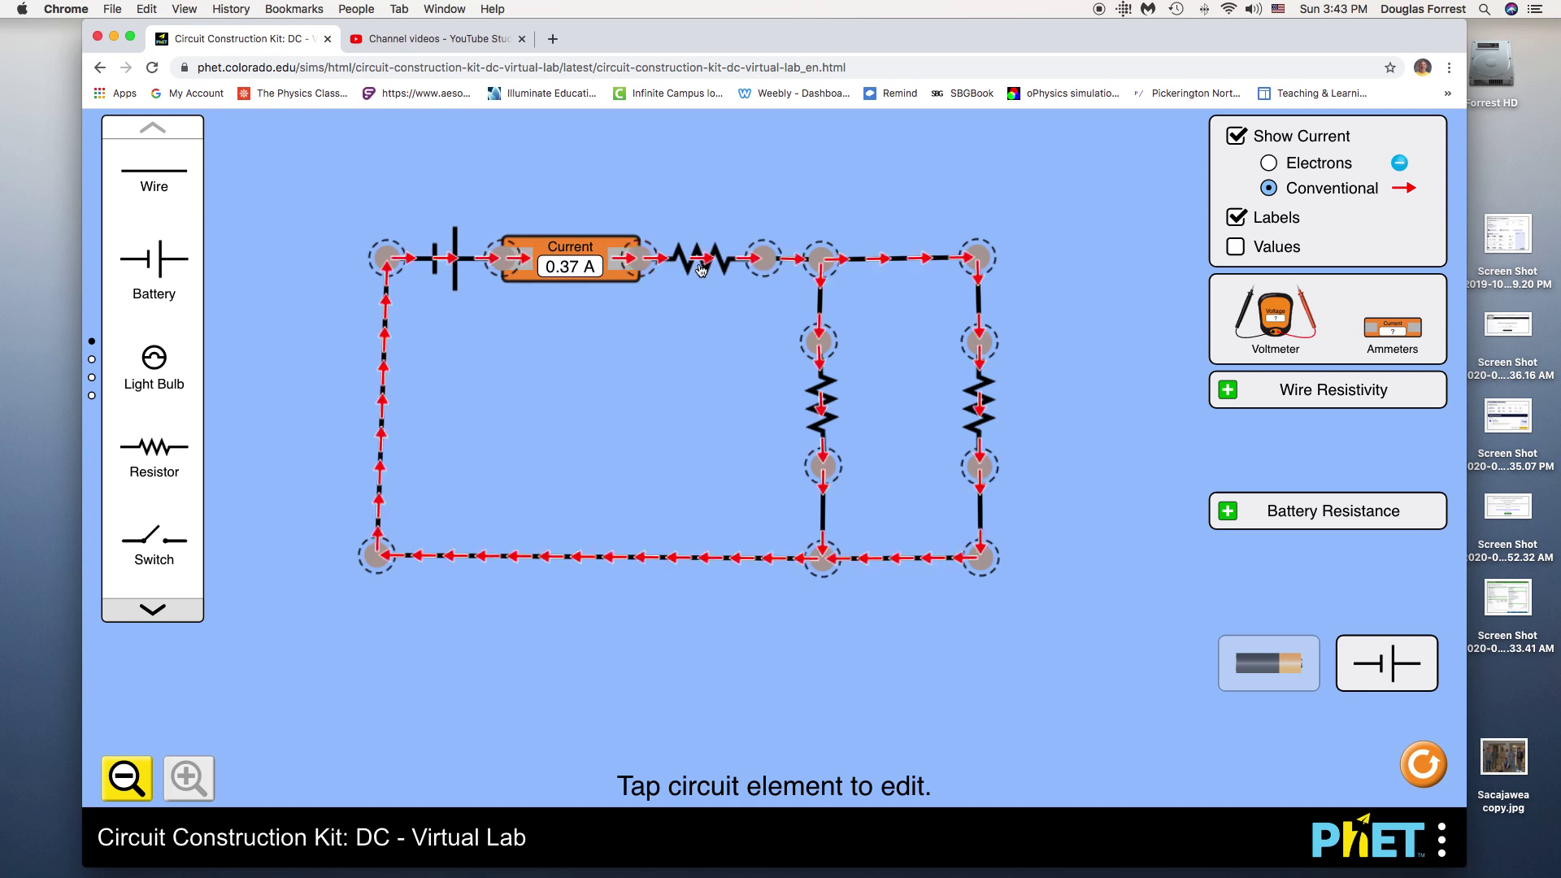
pyautogui.click(576, 252)
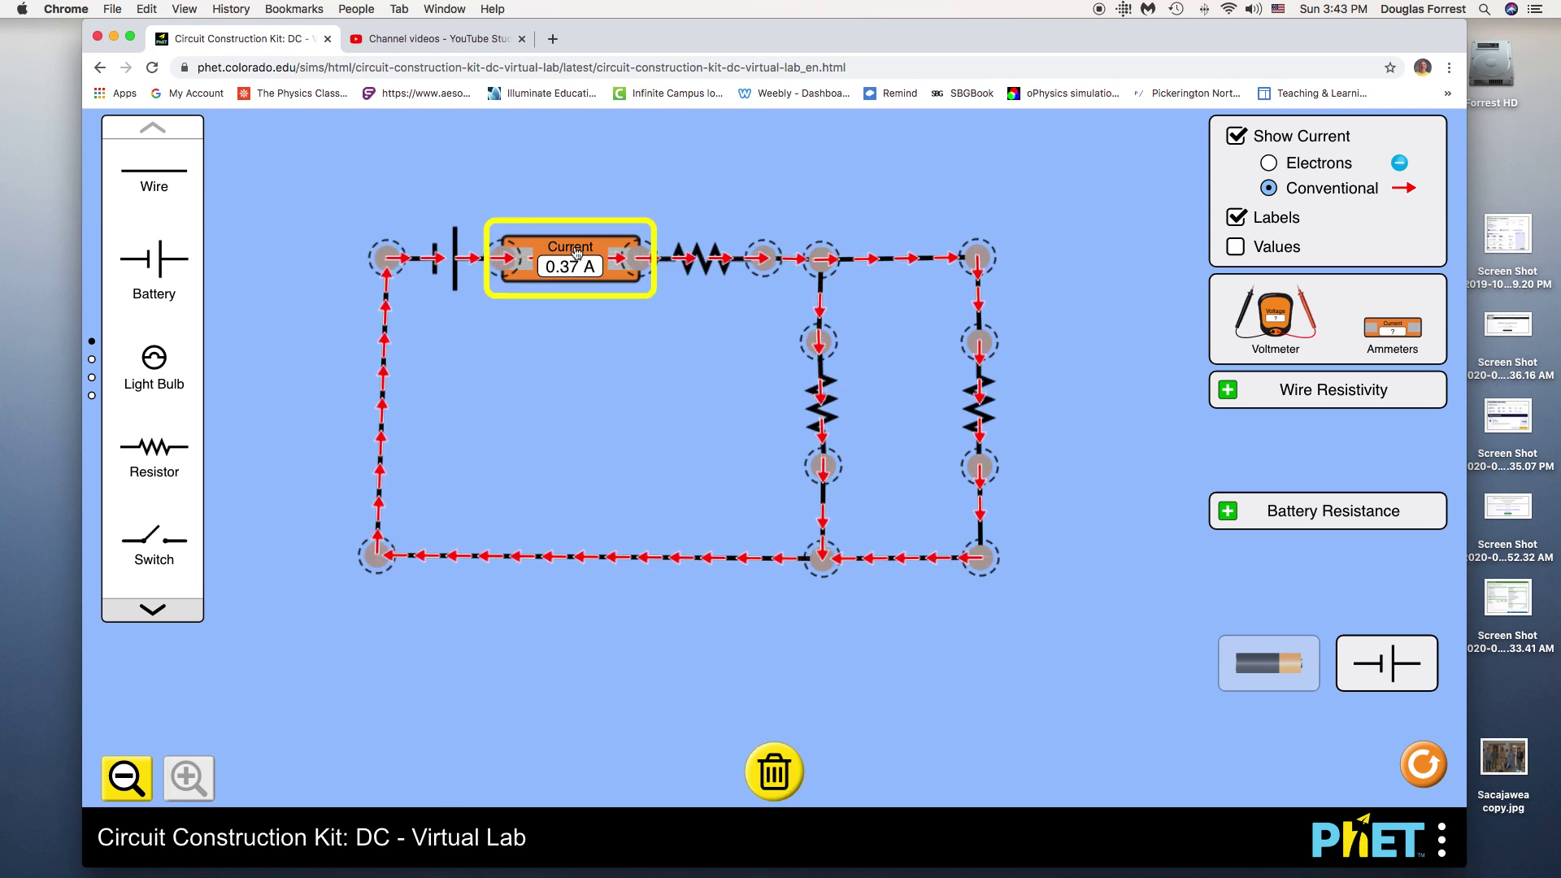
pyautogui.click(585, 402)
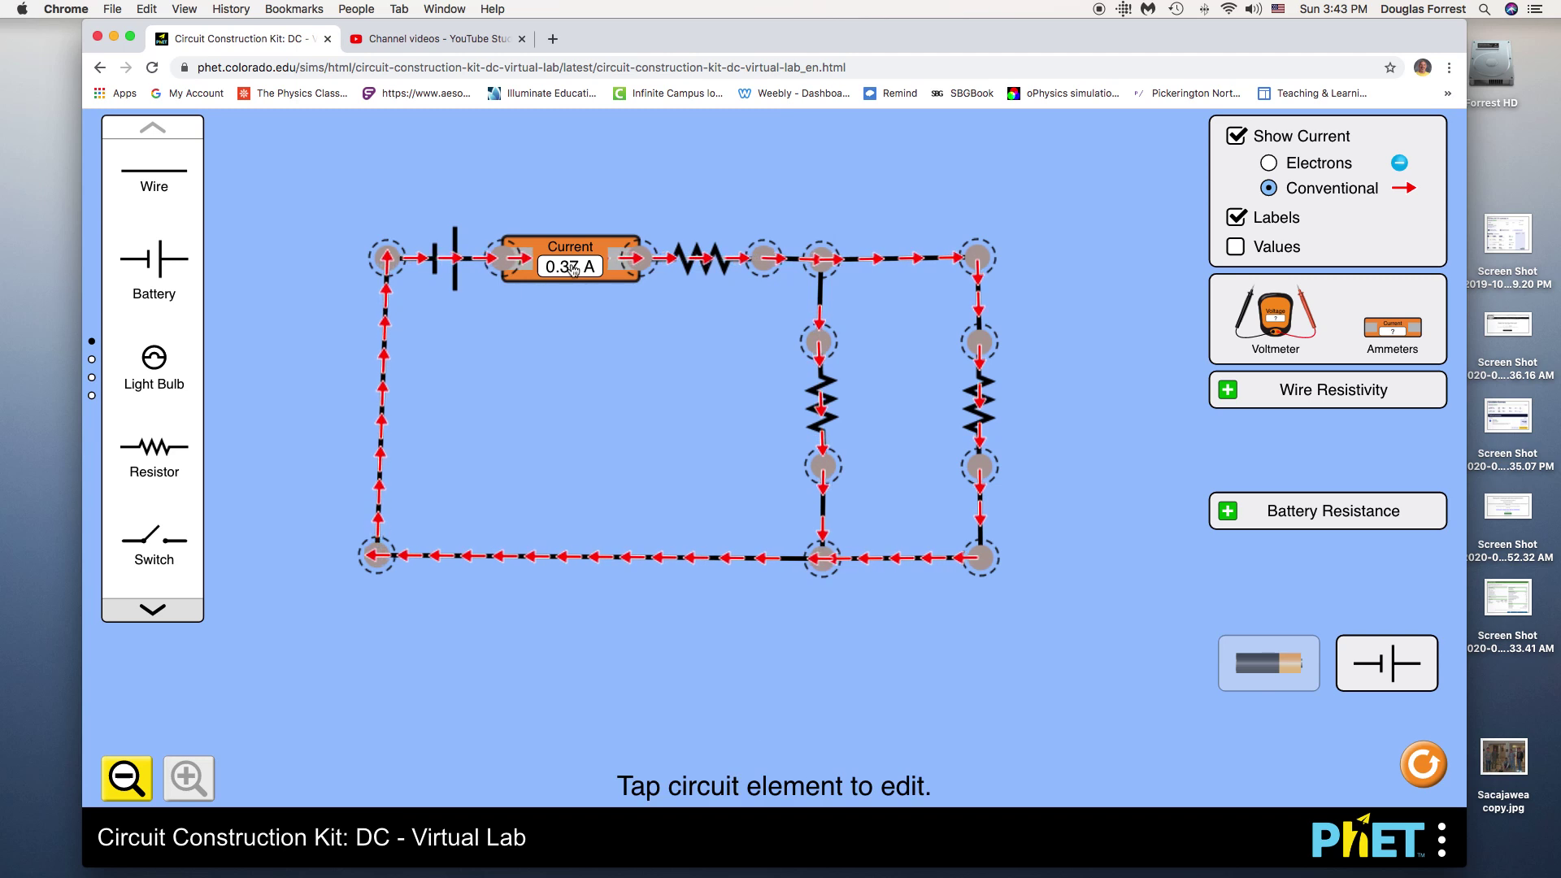
pyautogui.moveTo(574, 270)
pyautogui.mouseDown()
pyautogui.moveTo(658, 301)
pyautogui.moveTo(579, 271)
pyautogui.mouseUp()
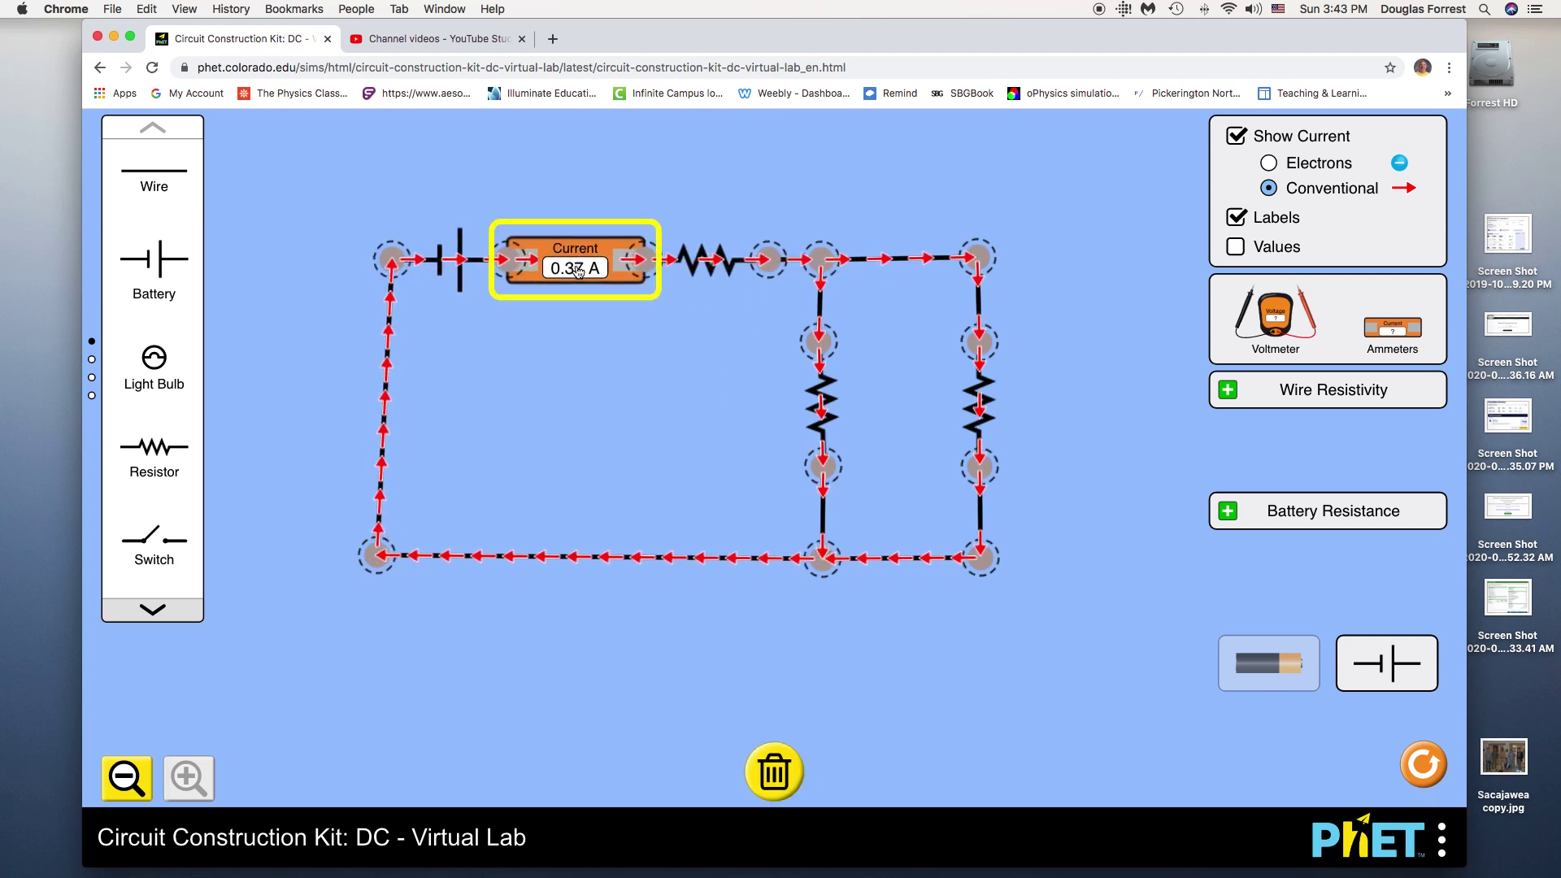
# Trash the old ammeter and connect a new one to the battery, raising the top branch.
pyautogui.click(768, 769)
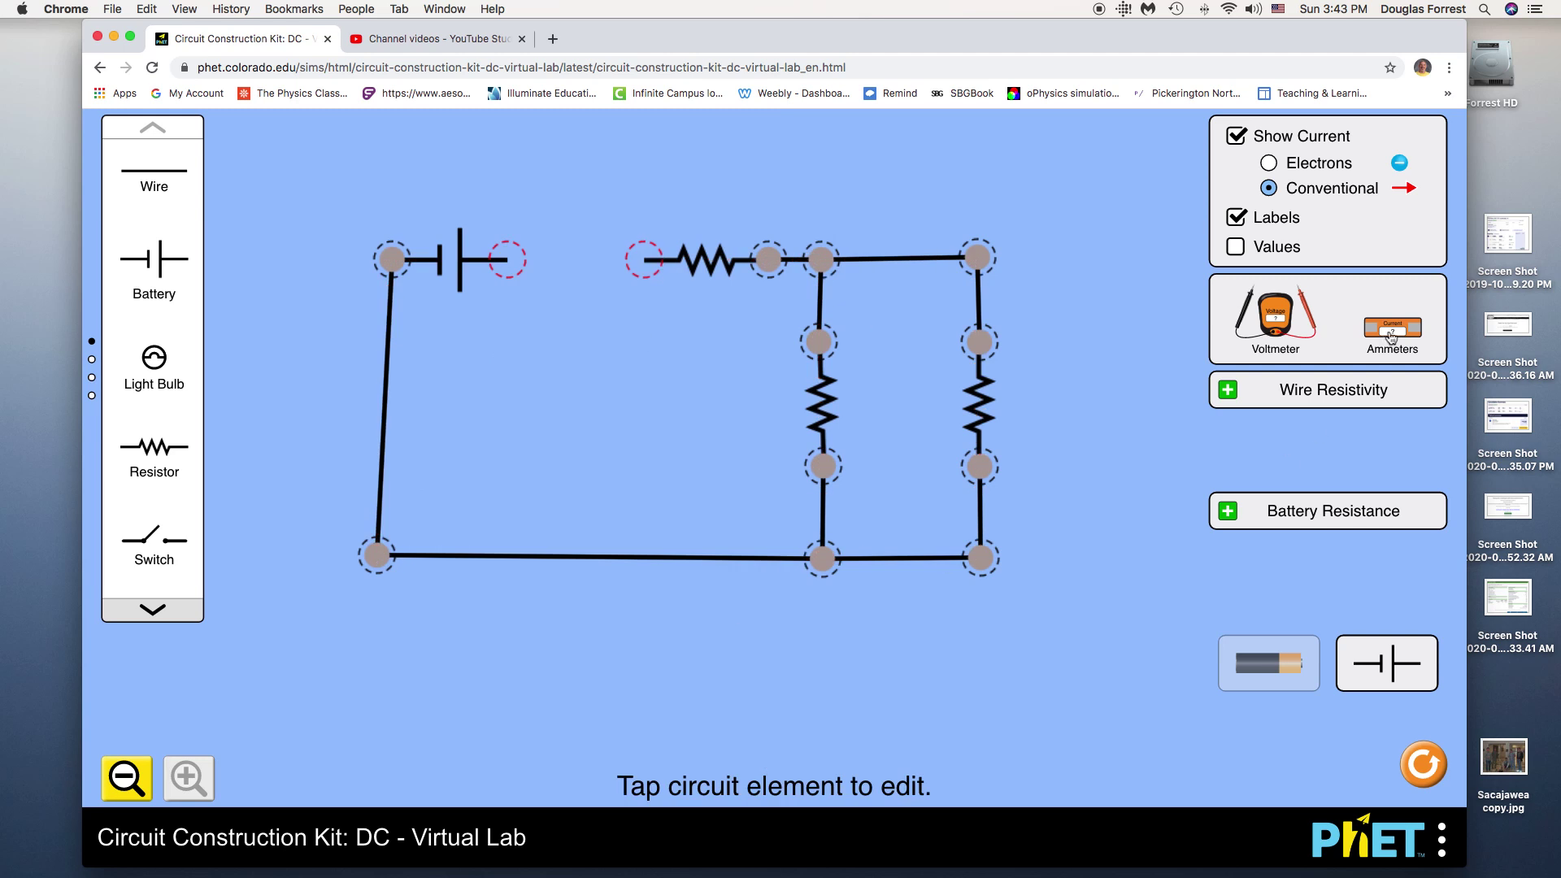
pyautogui.moveTo(1392, 337); pyautogui.dragTo(550, 268)
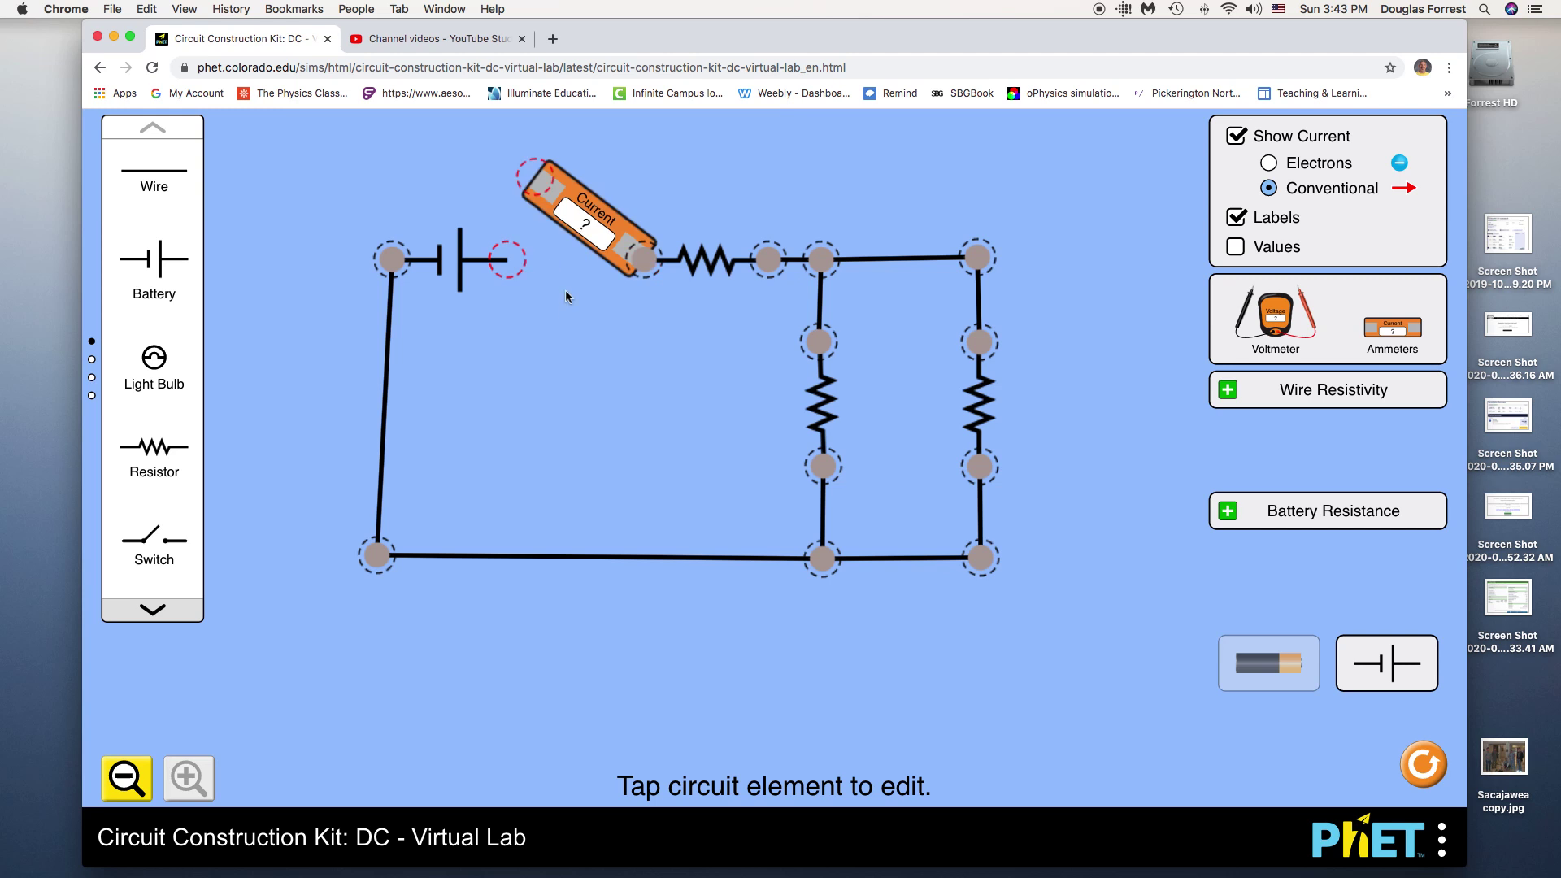
pyautogui.moveTo(539, 202); pyautogui.dragTo(509, 259)
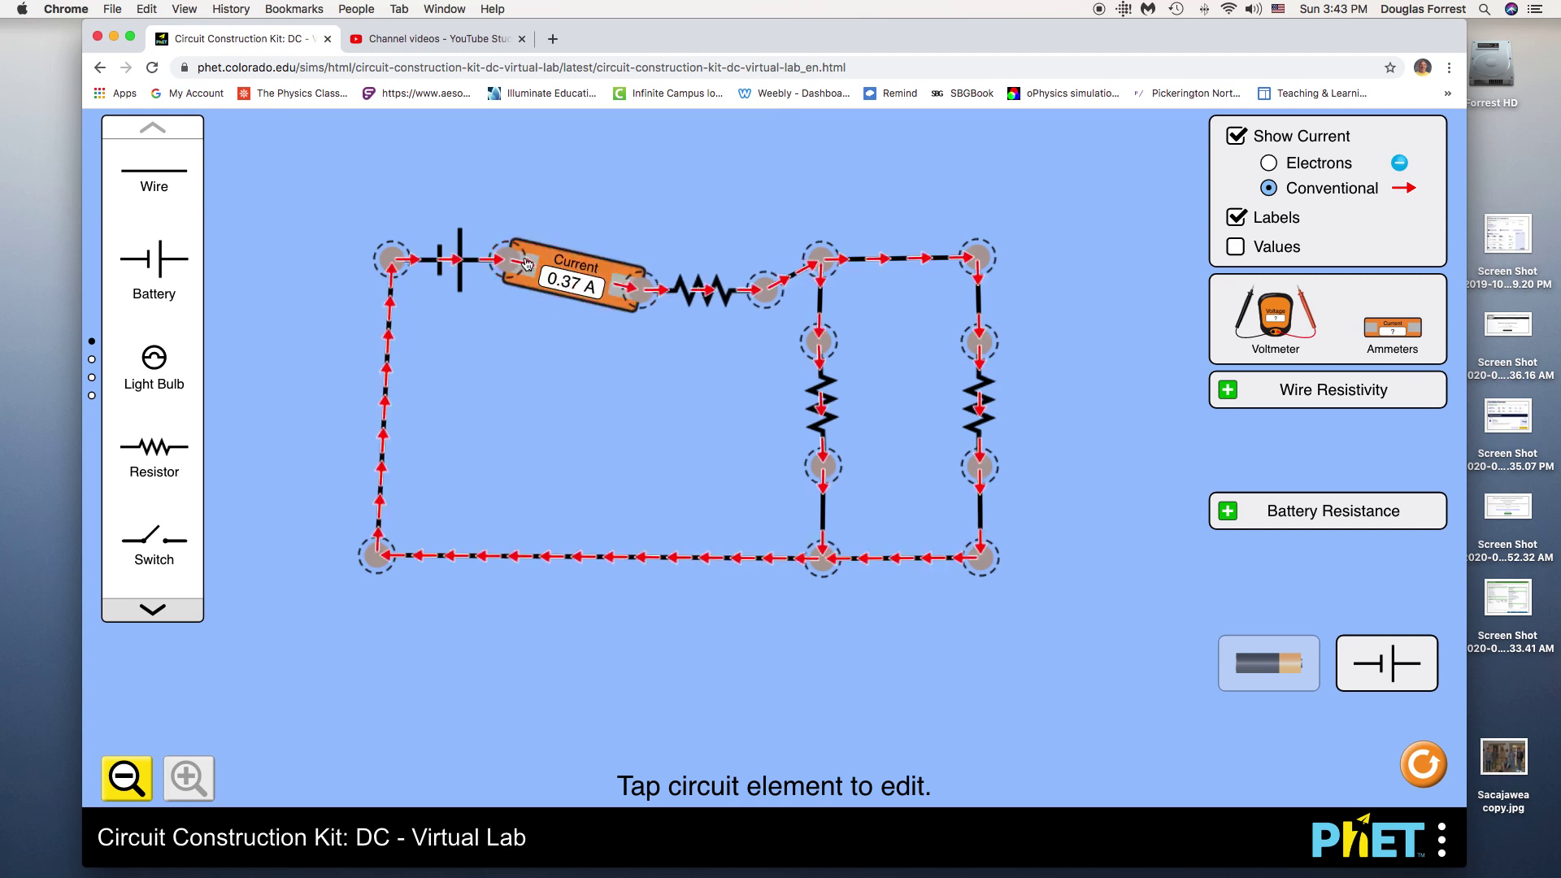
pyautogui.moveTo(629, 303)
pyautogui.mouseDown()
pyautogui.moveTo(630, 282)
pyautogui.moveTo(647, 287)
pyautogui.mouseUp()
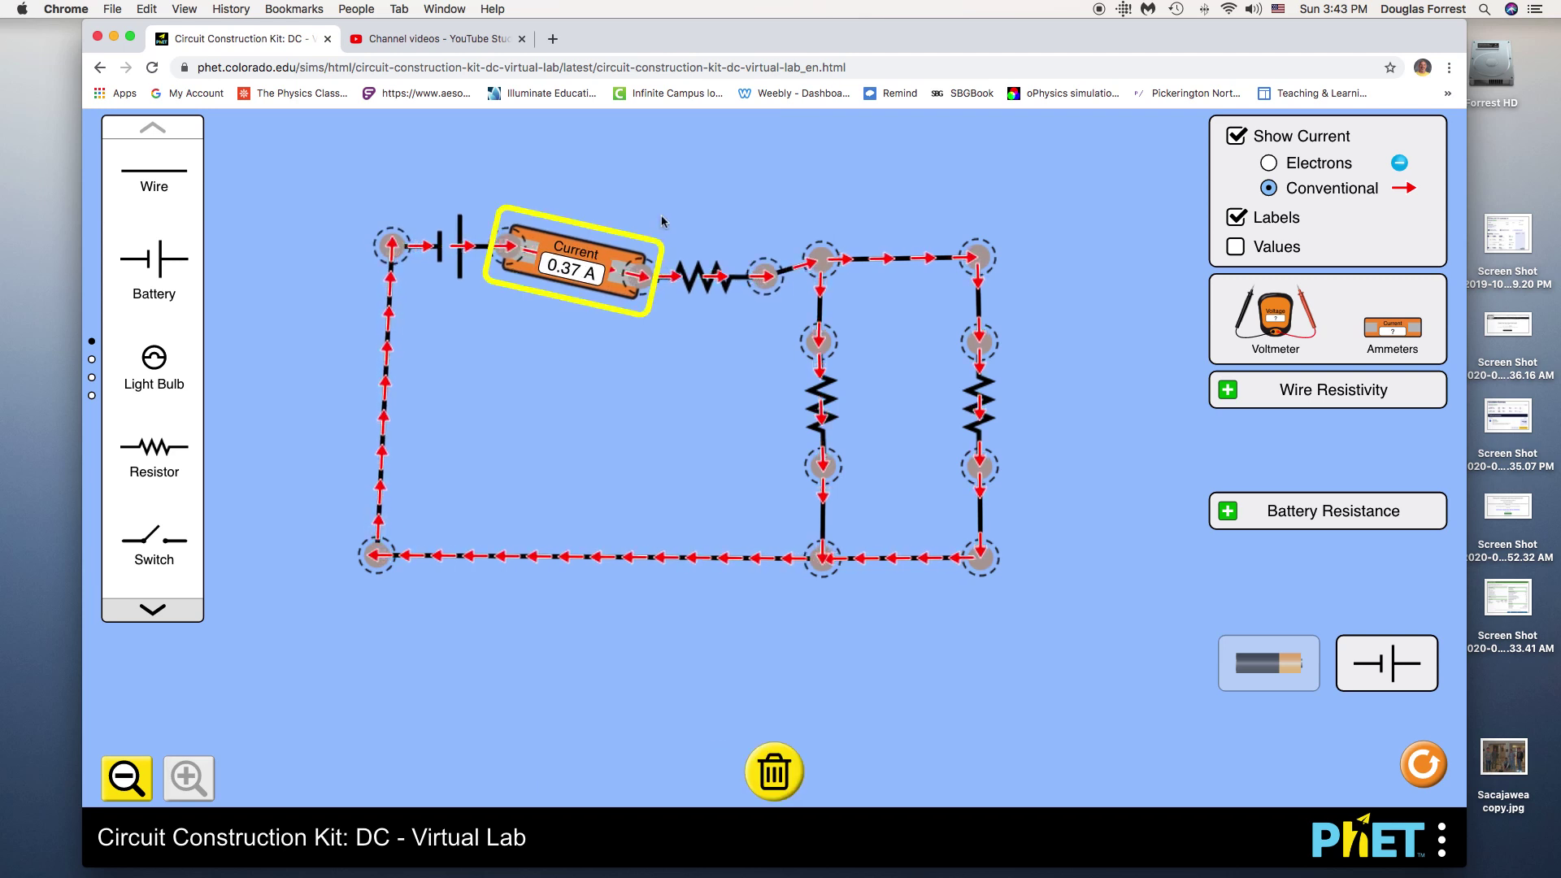
pyautogui.click(650, 261)
pyautogui.moveTo(650, 261); pyautogui.dragTo(642, 258)
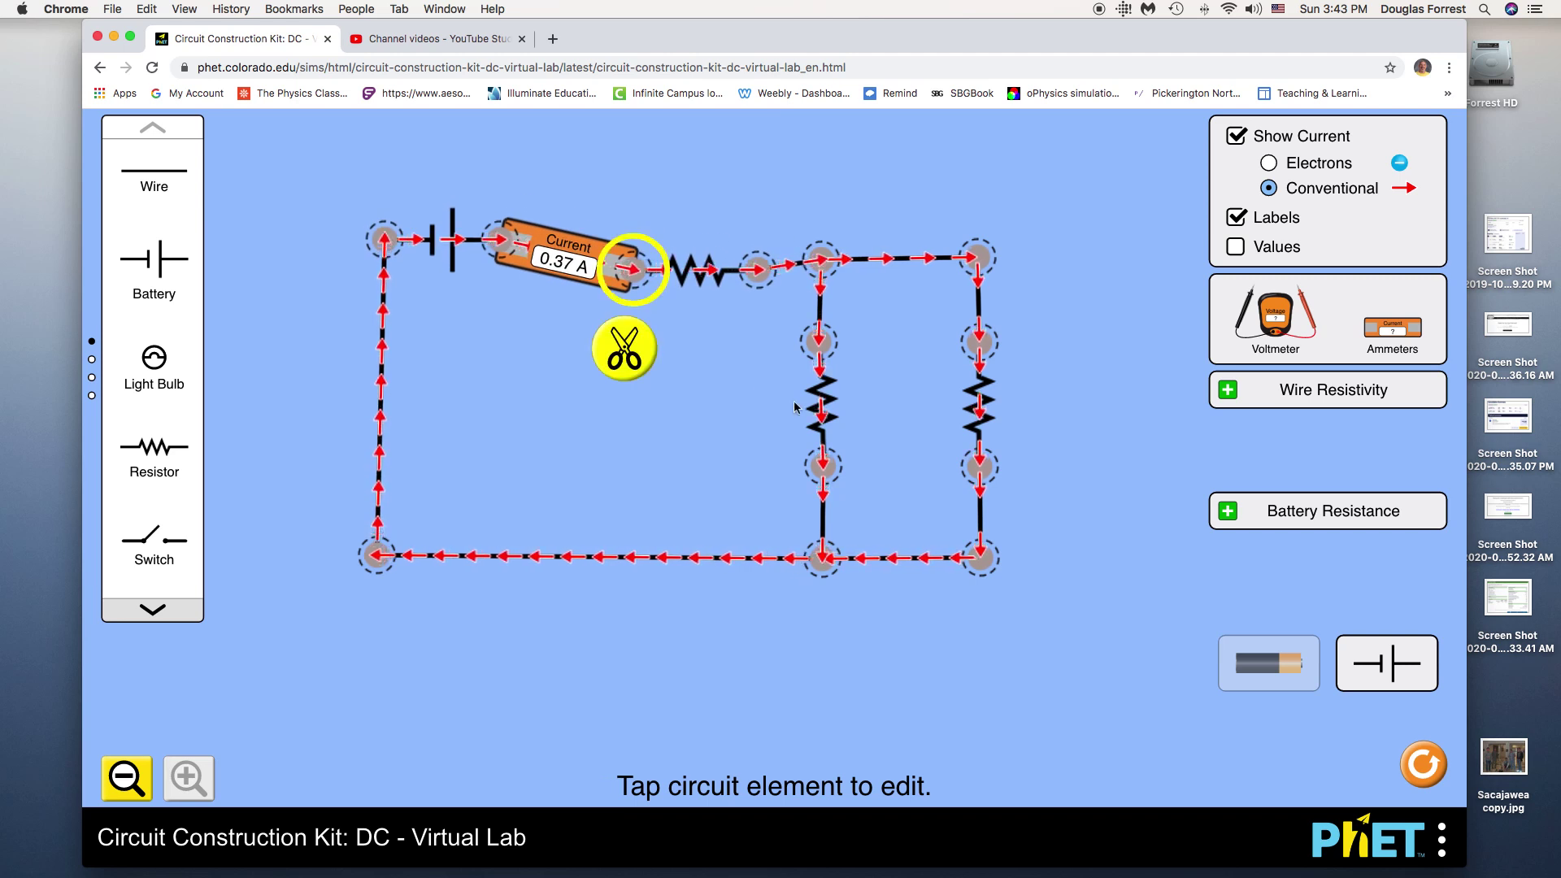
# Cut the ammeter–resistor junction and reattach the ammeter horizontally, still reading 0.37 A.
pyautogui.click(691, 345)
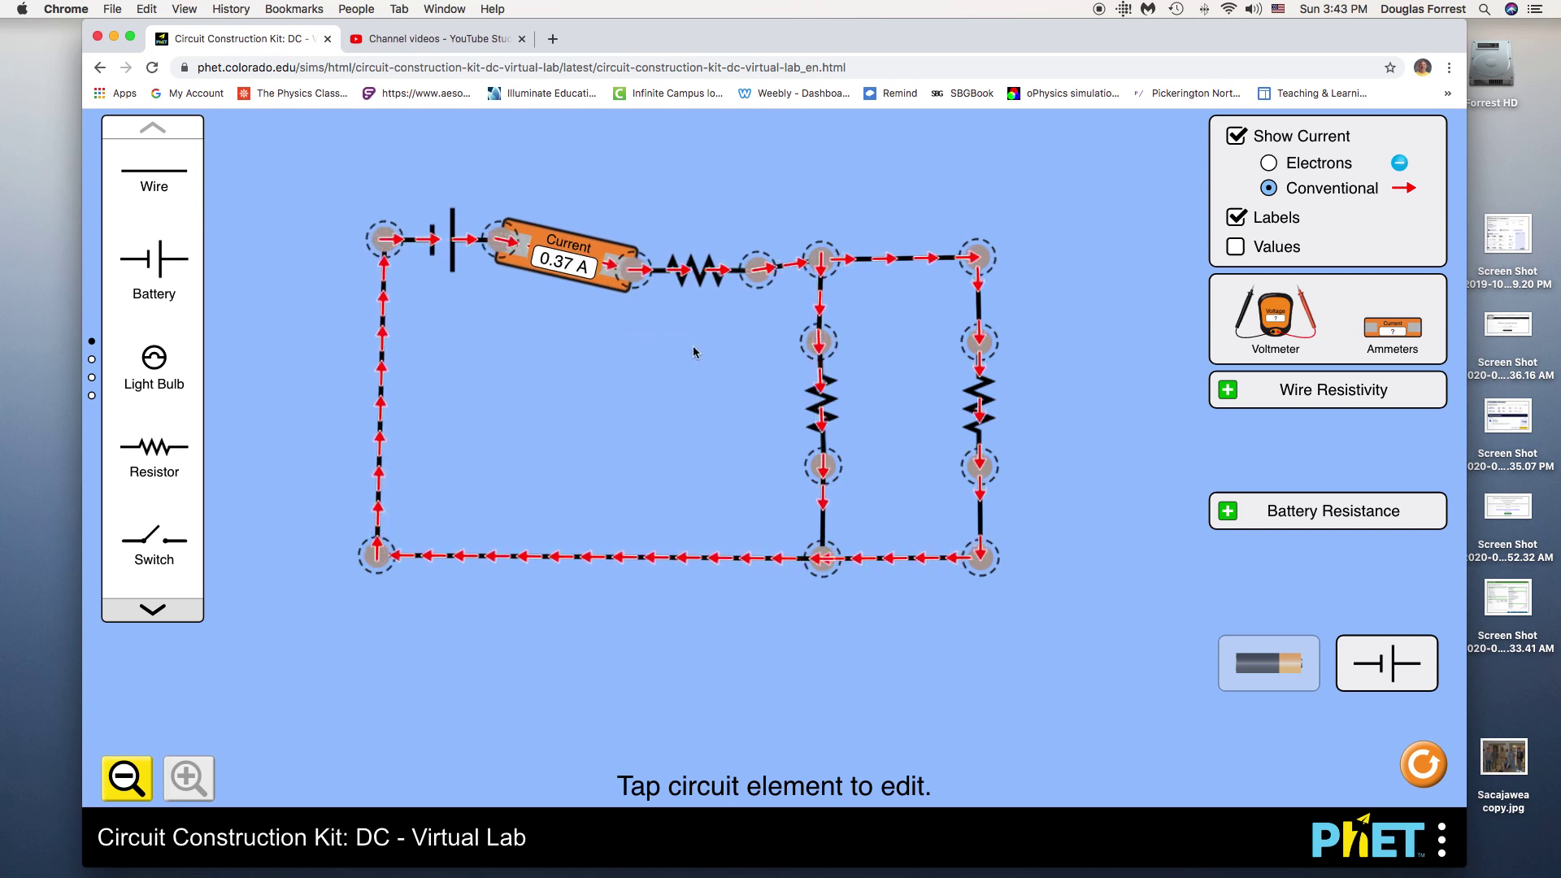
pyautogui.click(634, 281)
pyautogui.click(624, 348)
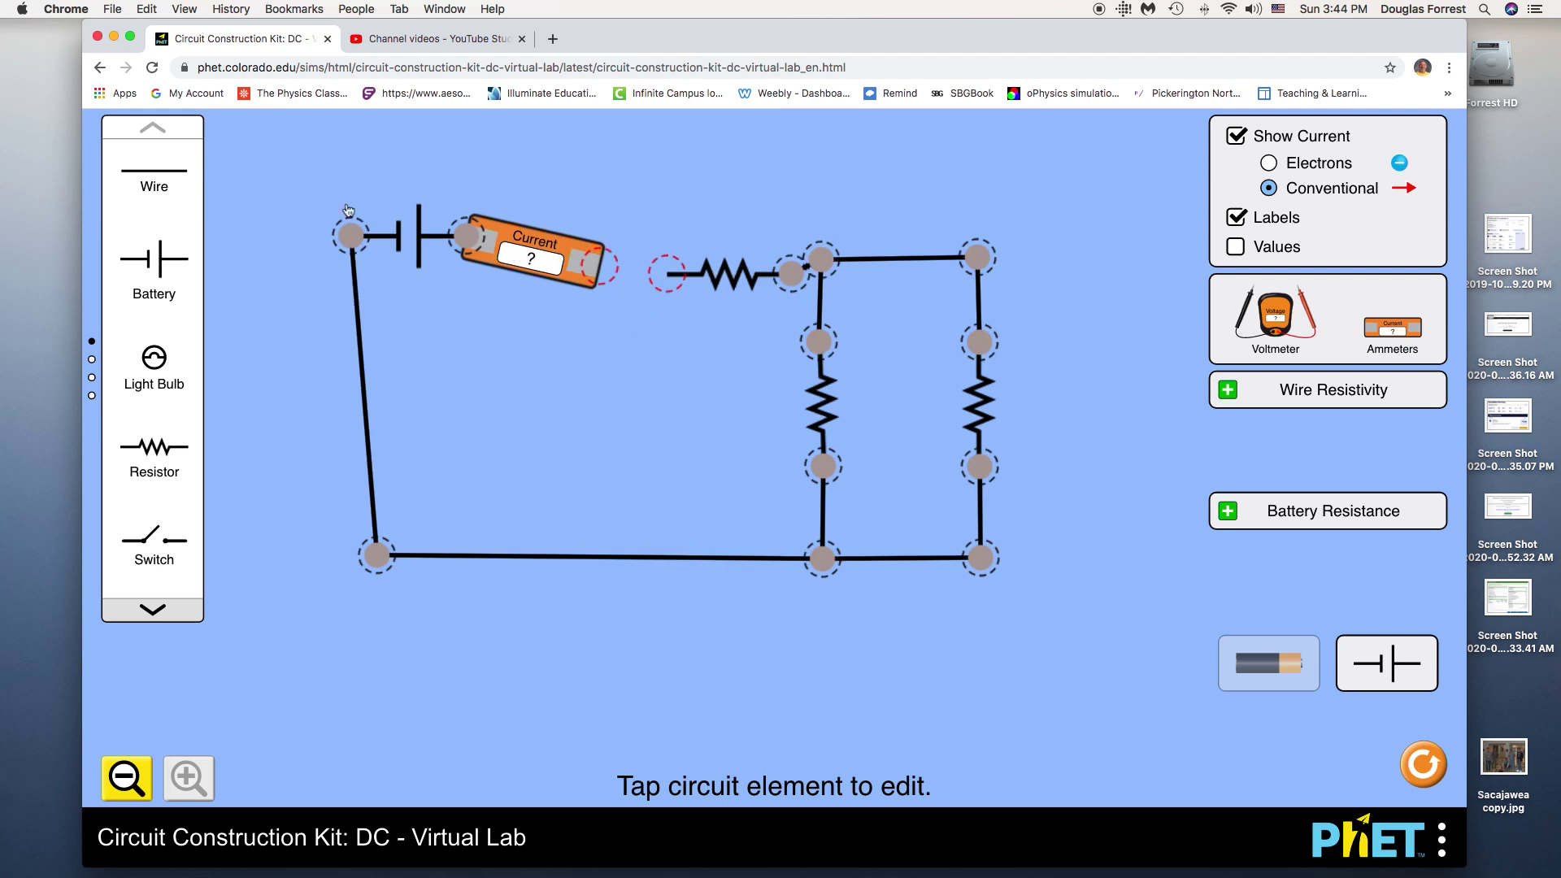
pyautogui.moveTo(350, 236); pyautogui.dragTo(357, 260)
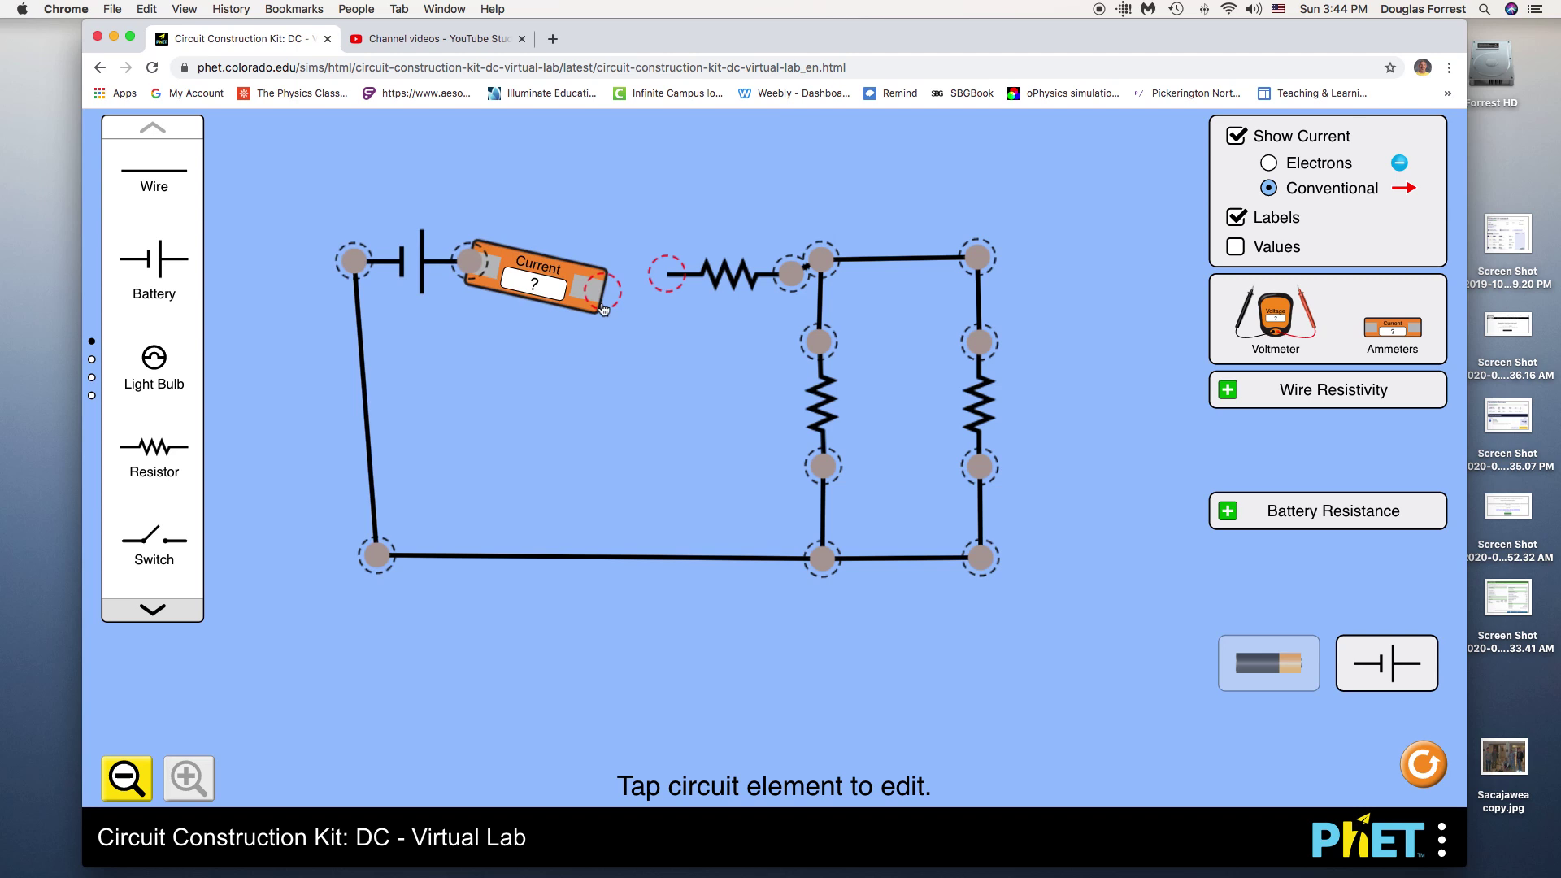
pyautogui.moveTo(590, 317); pyautogui.dragTo(613, 274)
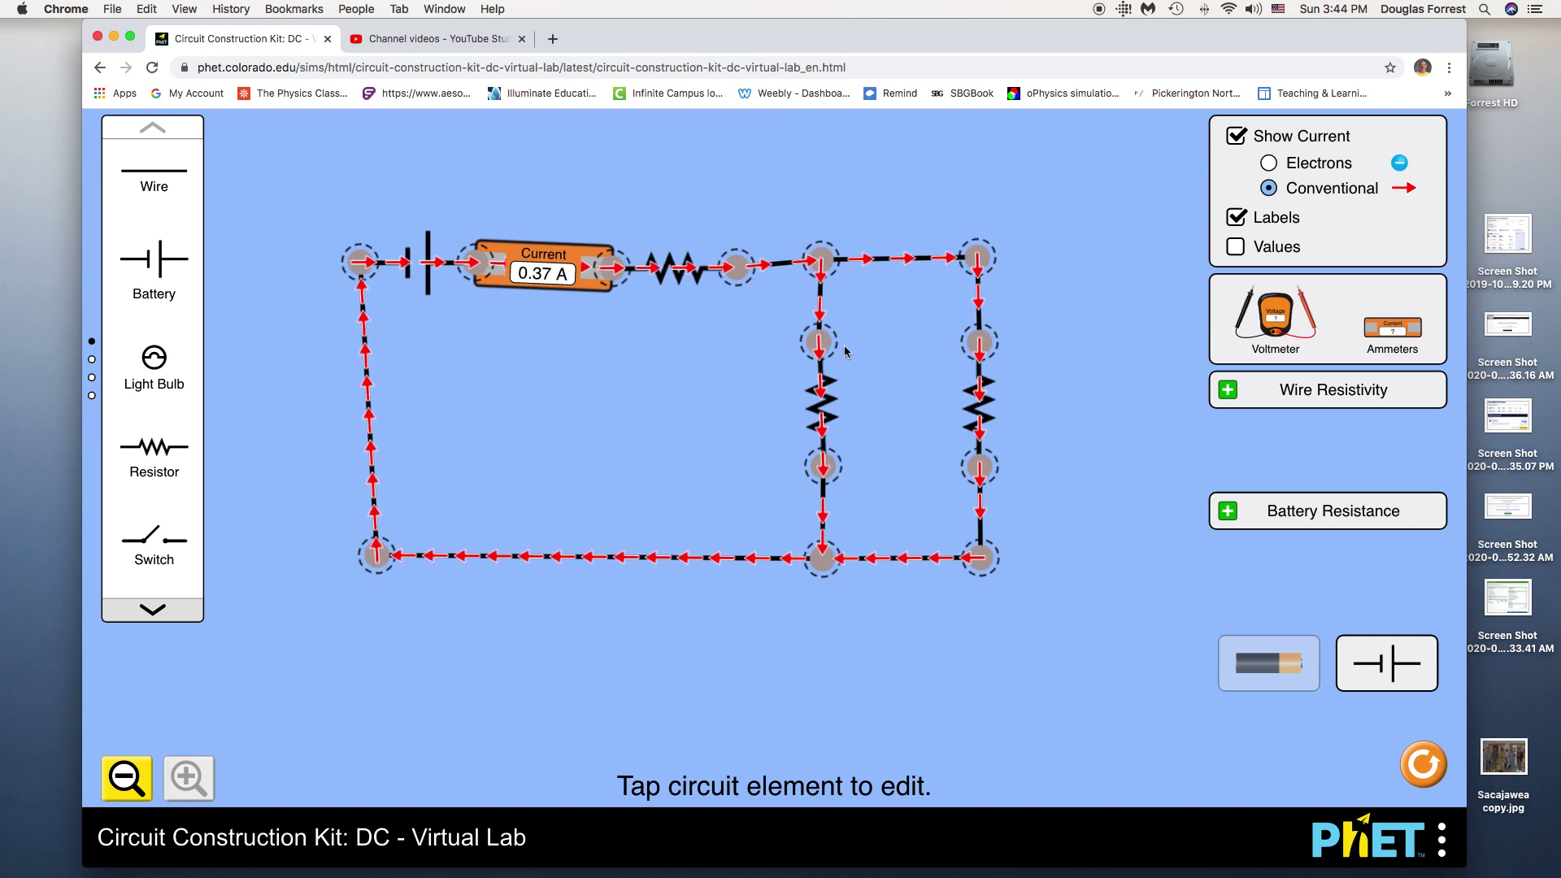
pyautogui.click(981, 323)
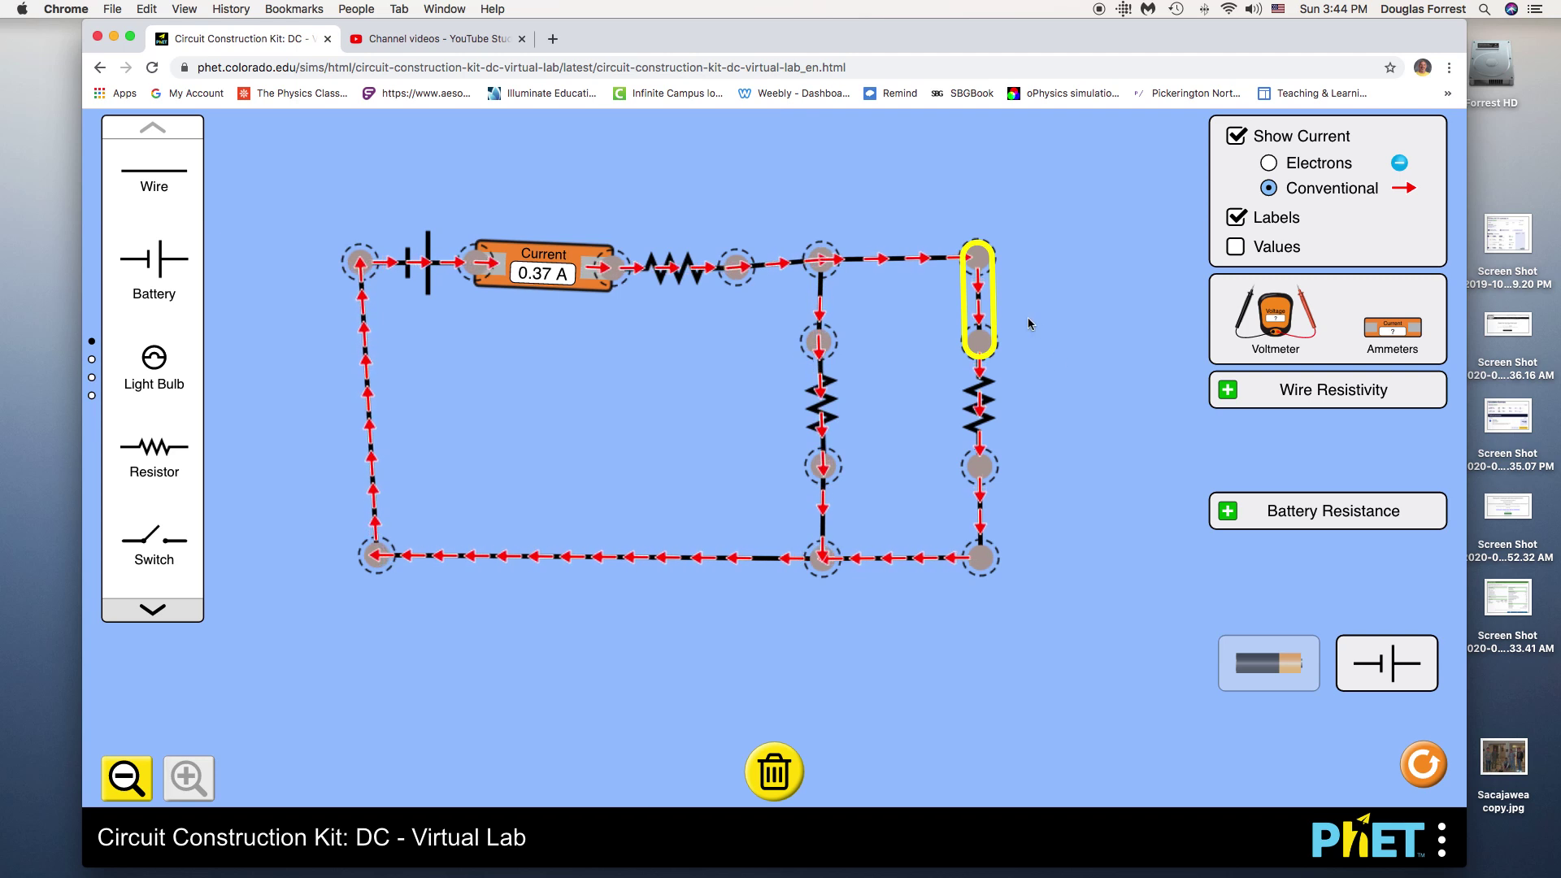
# Replace the right branch's upper wire with an ammeter connected to the right resistor's top.
pyautogui.press('Delete')
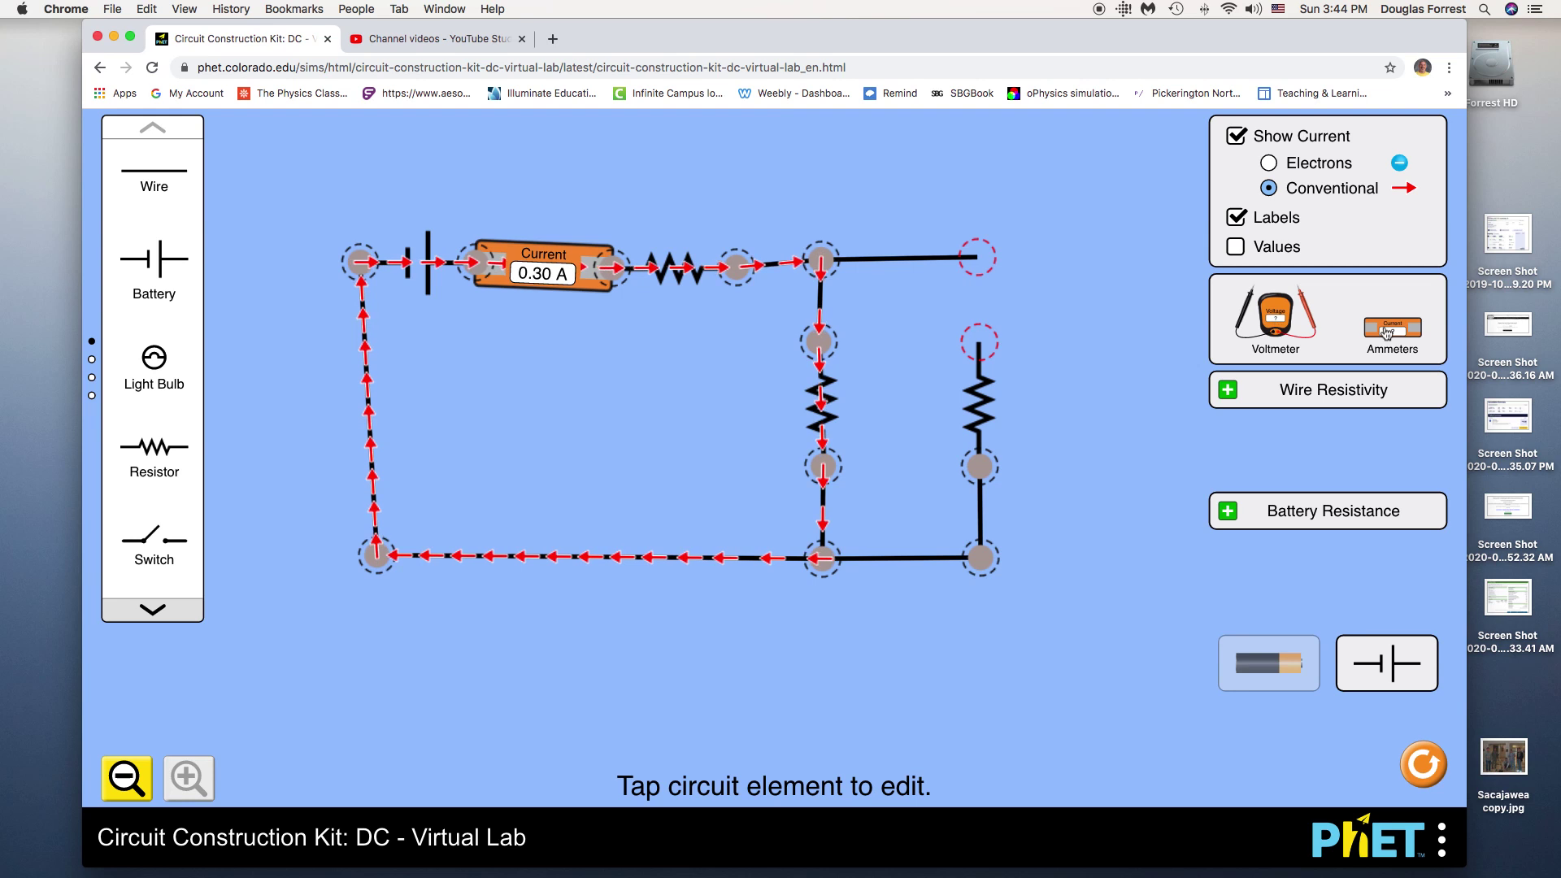
pyautogui.moveTo(1369, 334); pyautogui.dragTo(1026, 260)
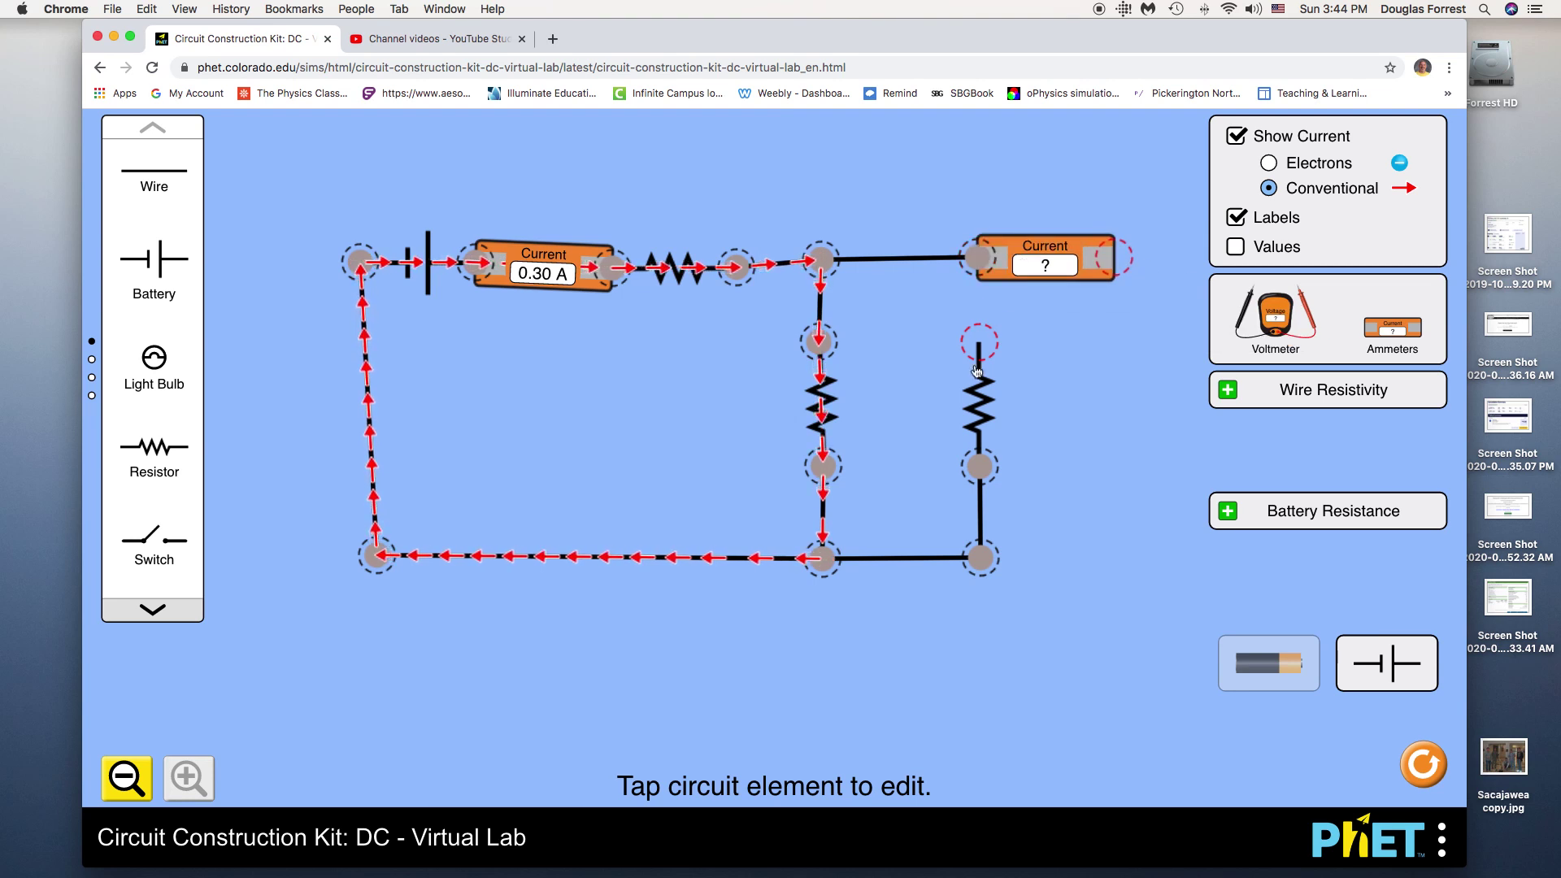
pyautogui.moveTo(984, 344); pyautogui.dragTo(984, 392)
pyautogui.moveTo(1106, 259); pyautogui.dragTo(984, 382)
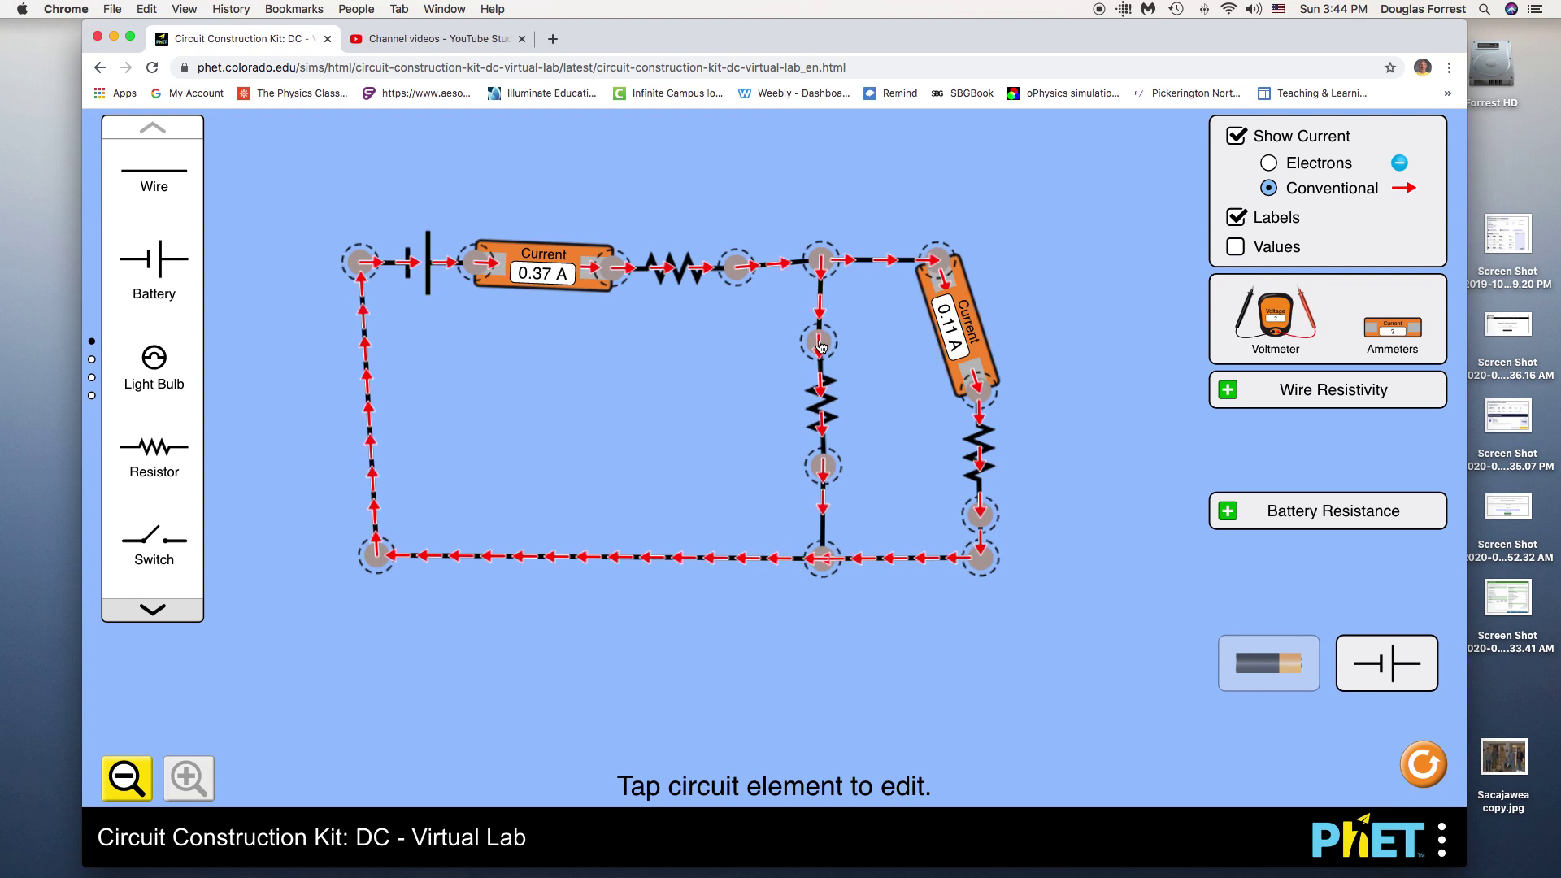
pyautogui.moveTo(821, 347); pyautogui.dragTo(823, 317)
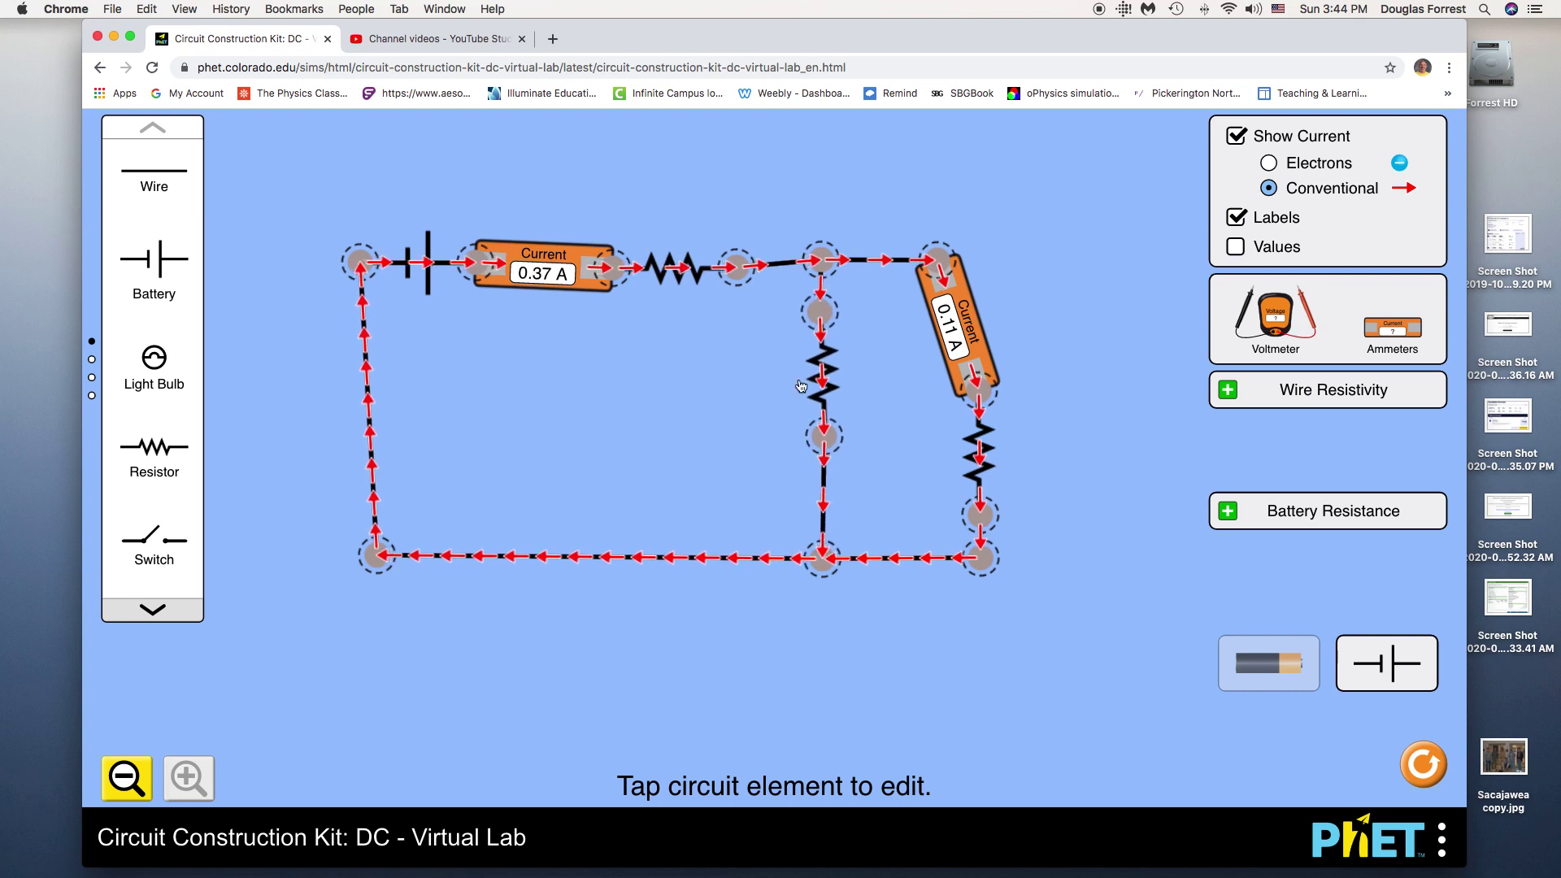
# Split the junction below the middle resistor, leaving both ammeters at 0.15 A.
pyautogui.click(820, 454)
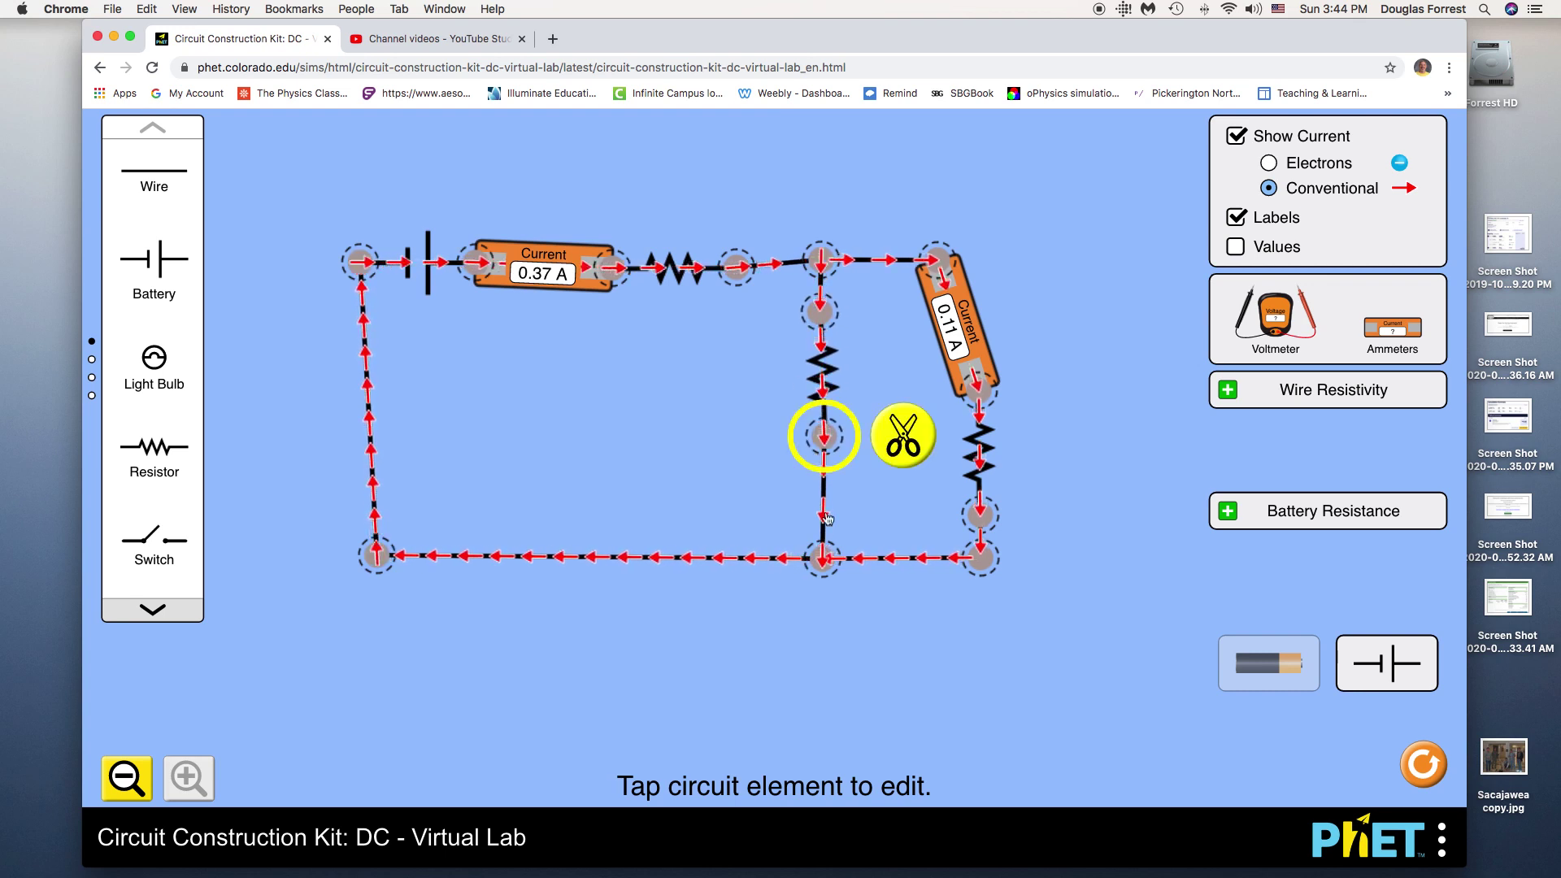
pyautogui.click(822, 480)
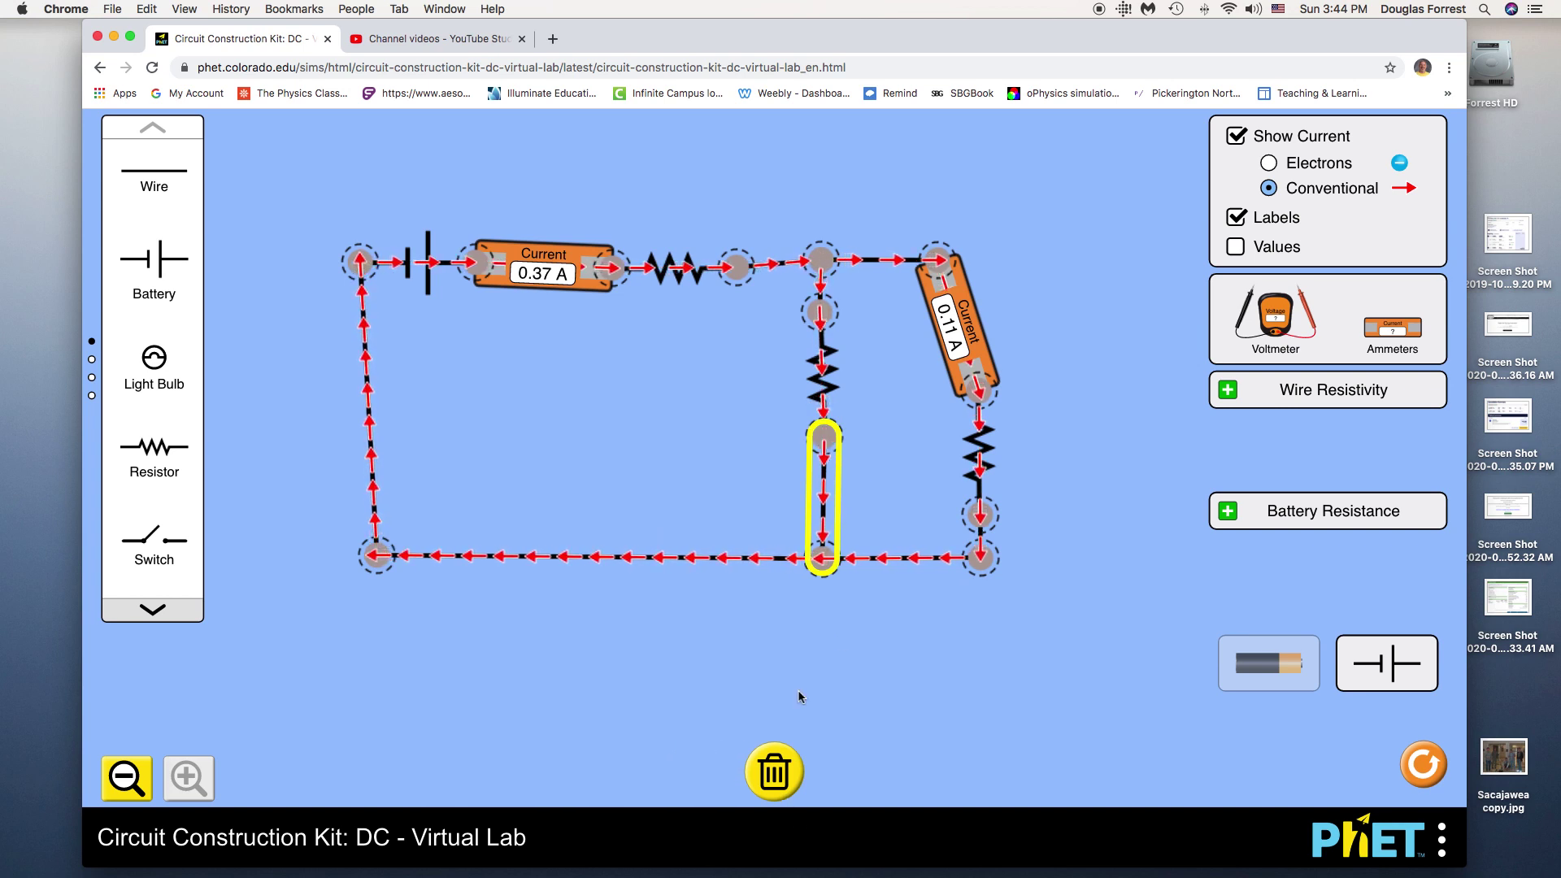
pyautogui.click(826, 437)
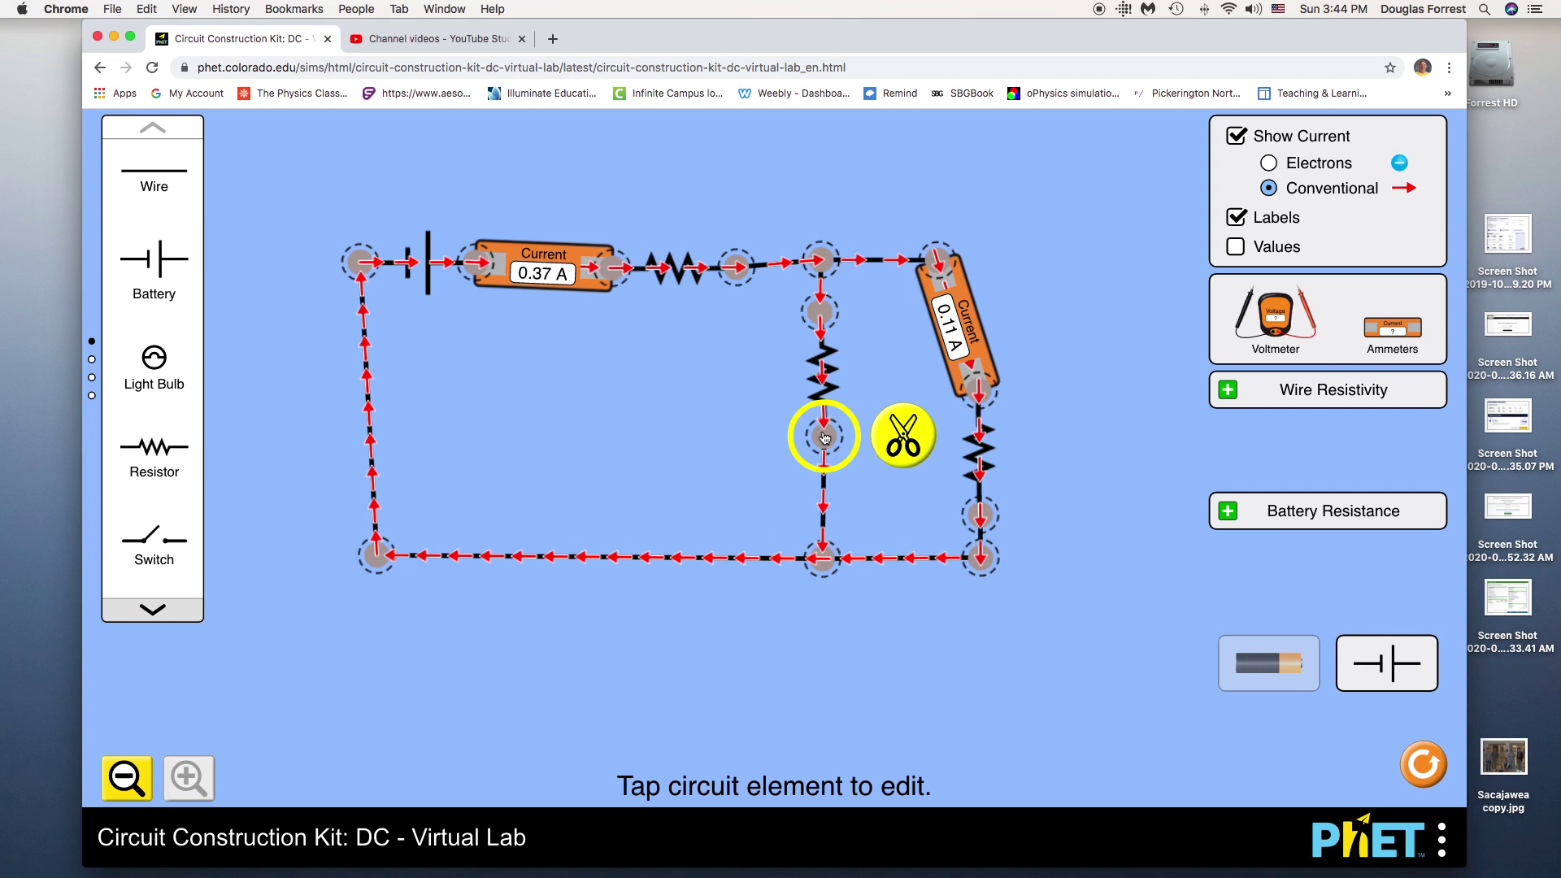
pyautogui.click(903, 435)
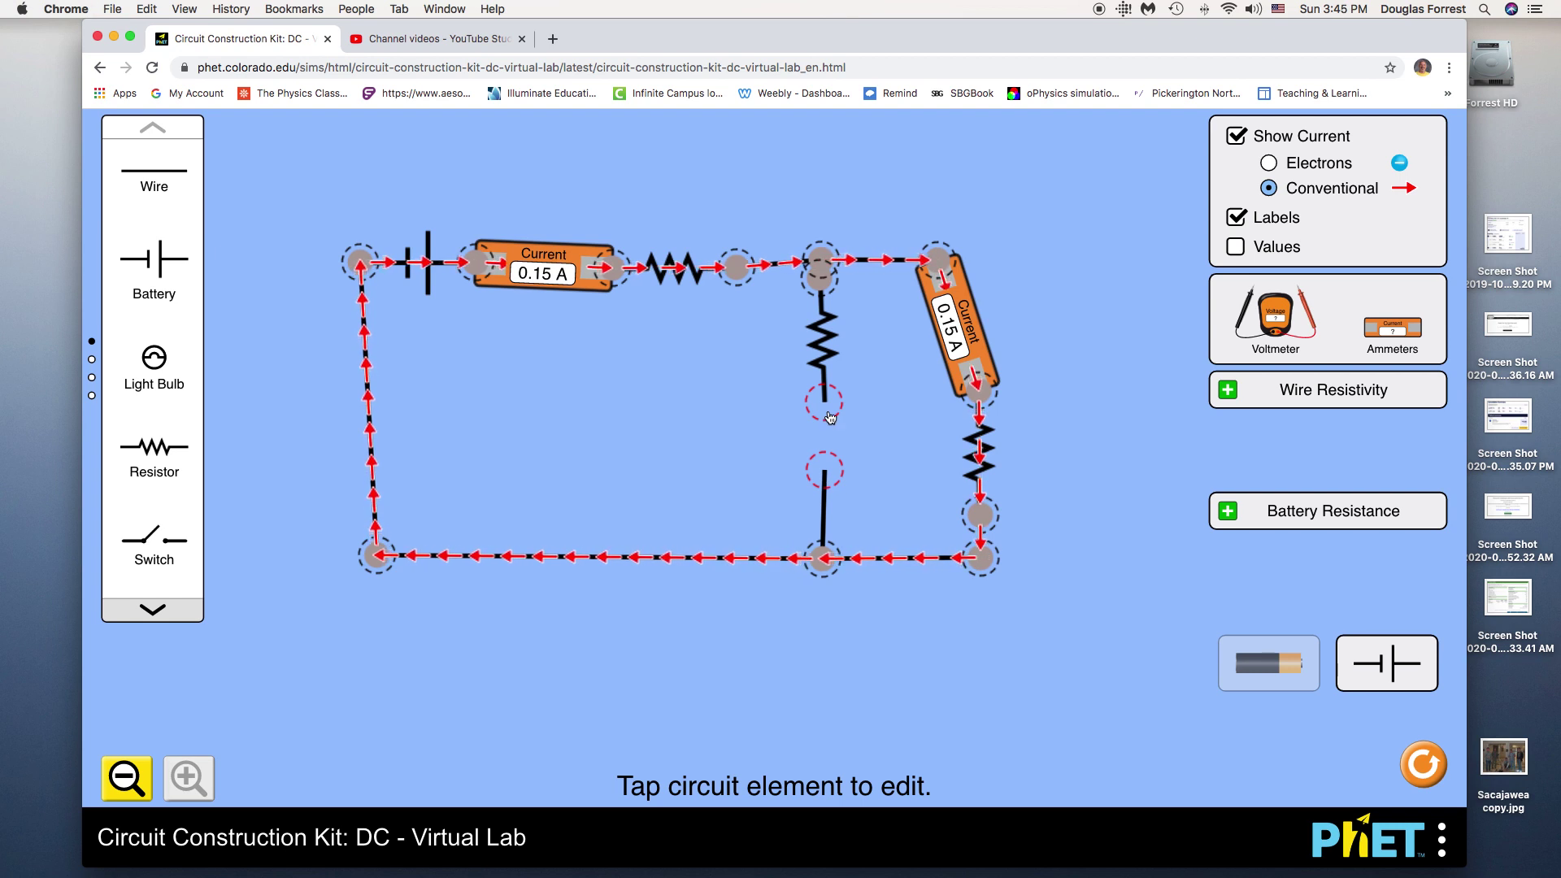
pyautogui.moveTo(829, 418); pyautogui.dragTo(826, 465)
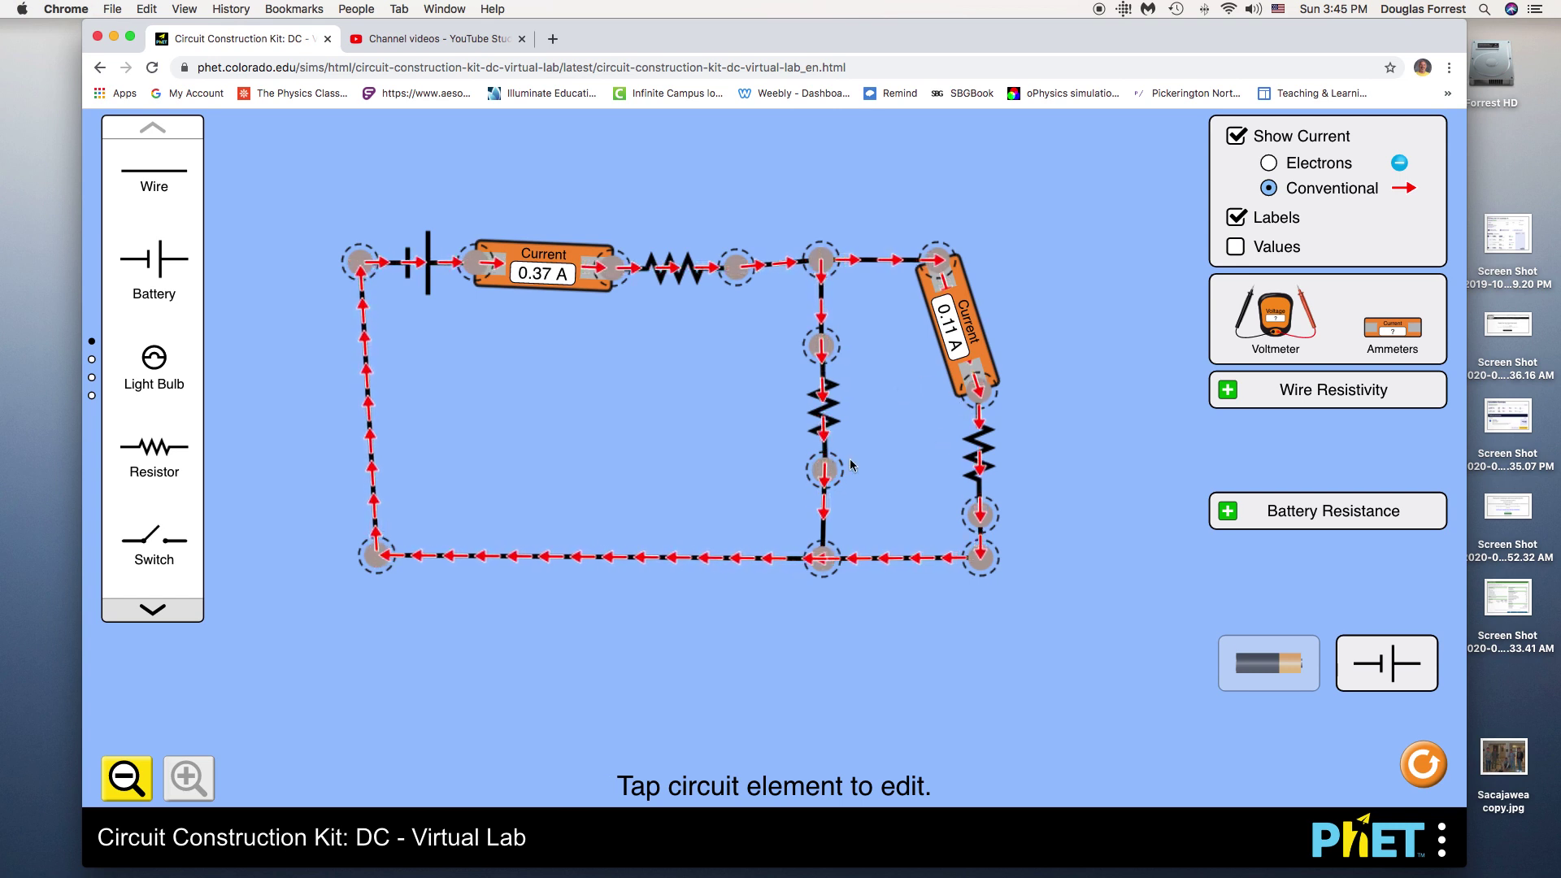
pyautogui.click(826, 473)
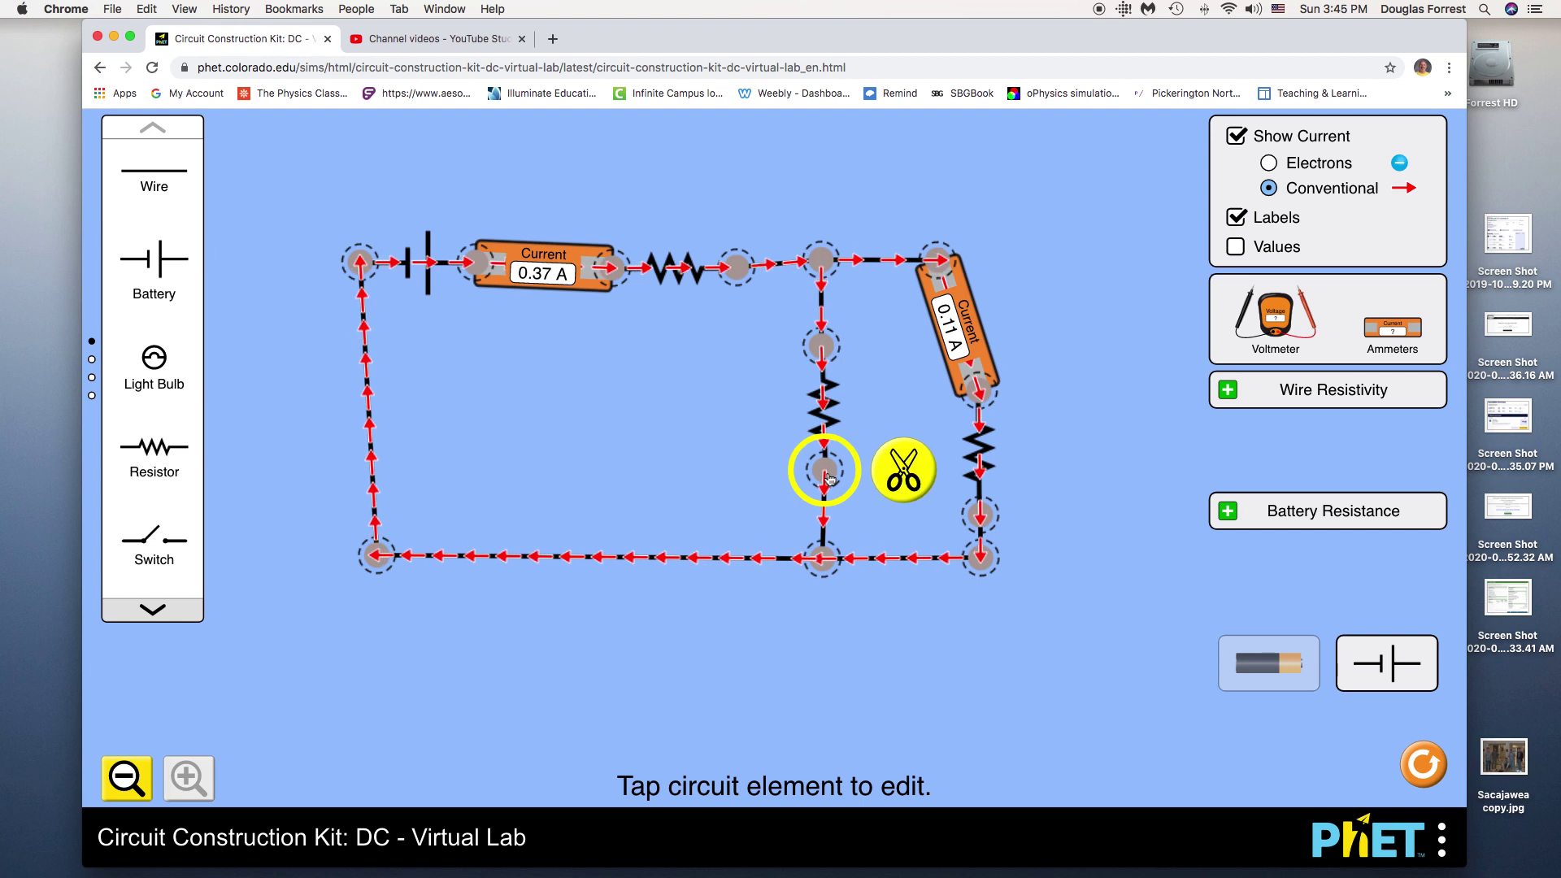
pyautogui.click(900, 469)
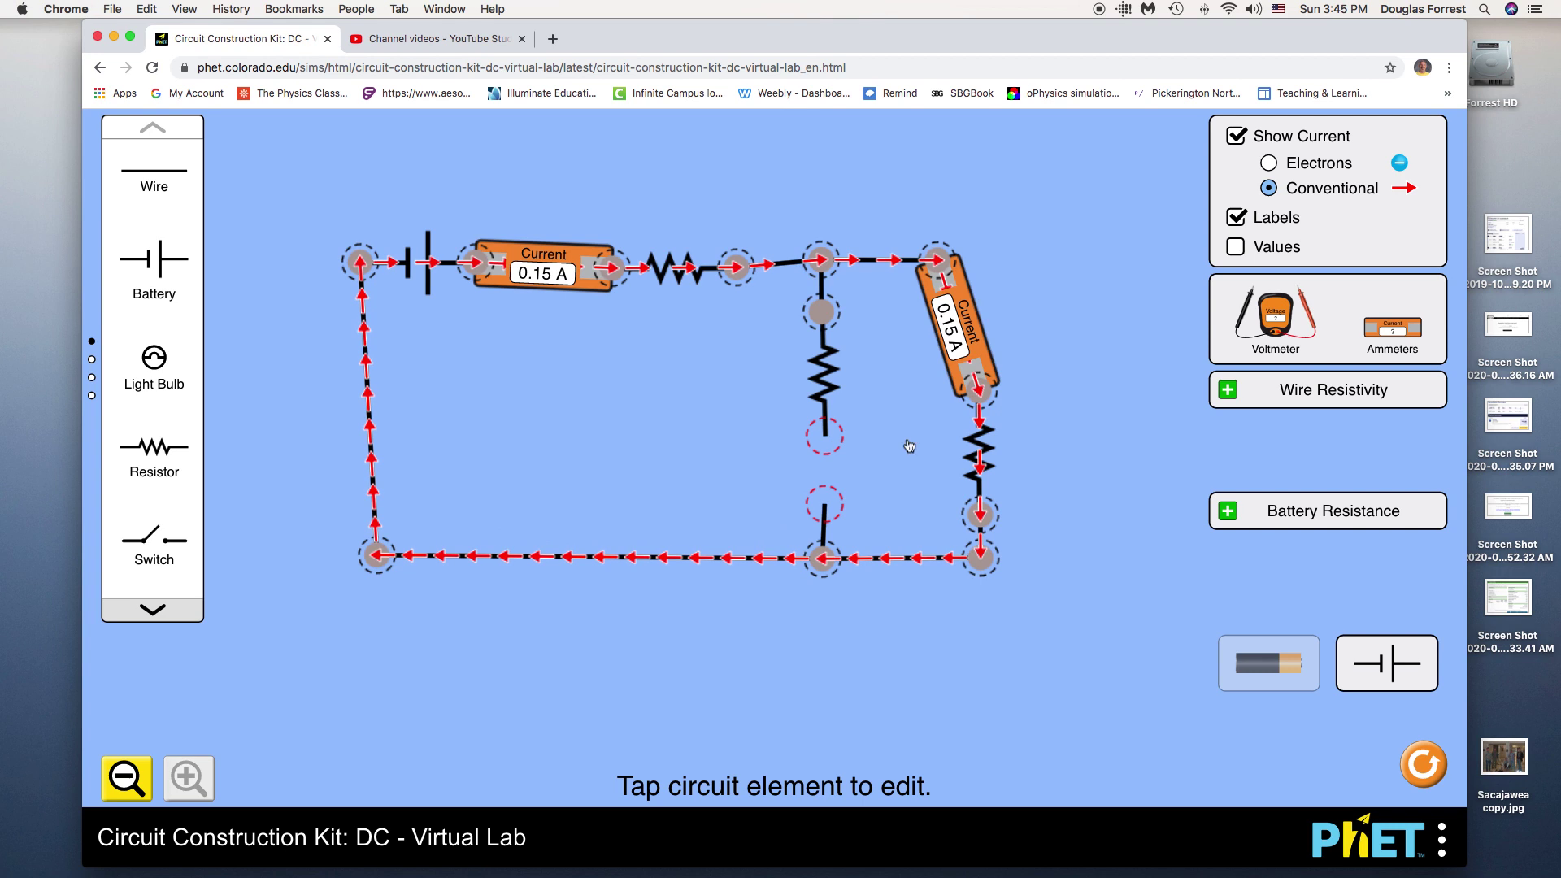
# Delete the short leftover wire piece below the middle branch.
pyautogui.click(825, 530)
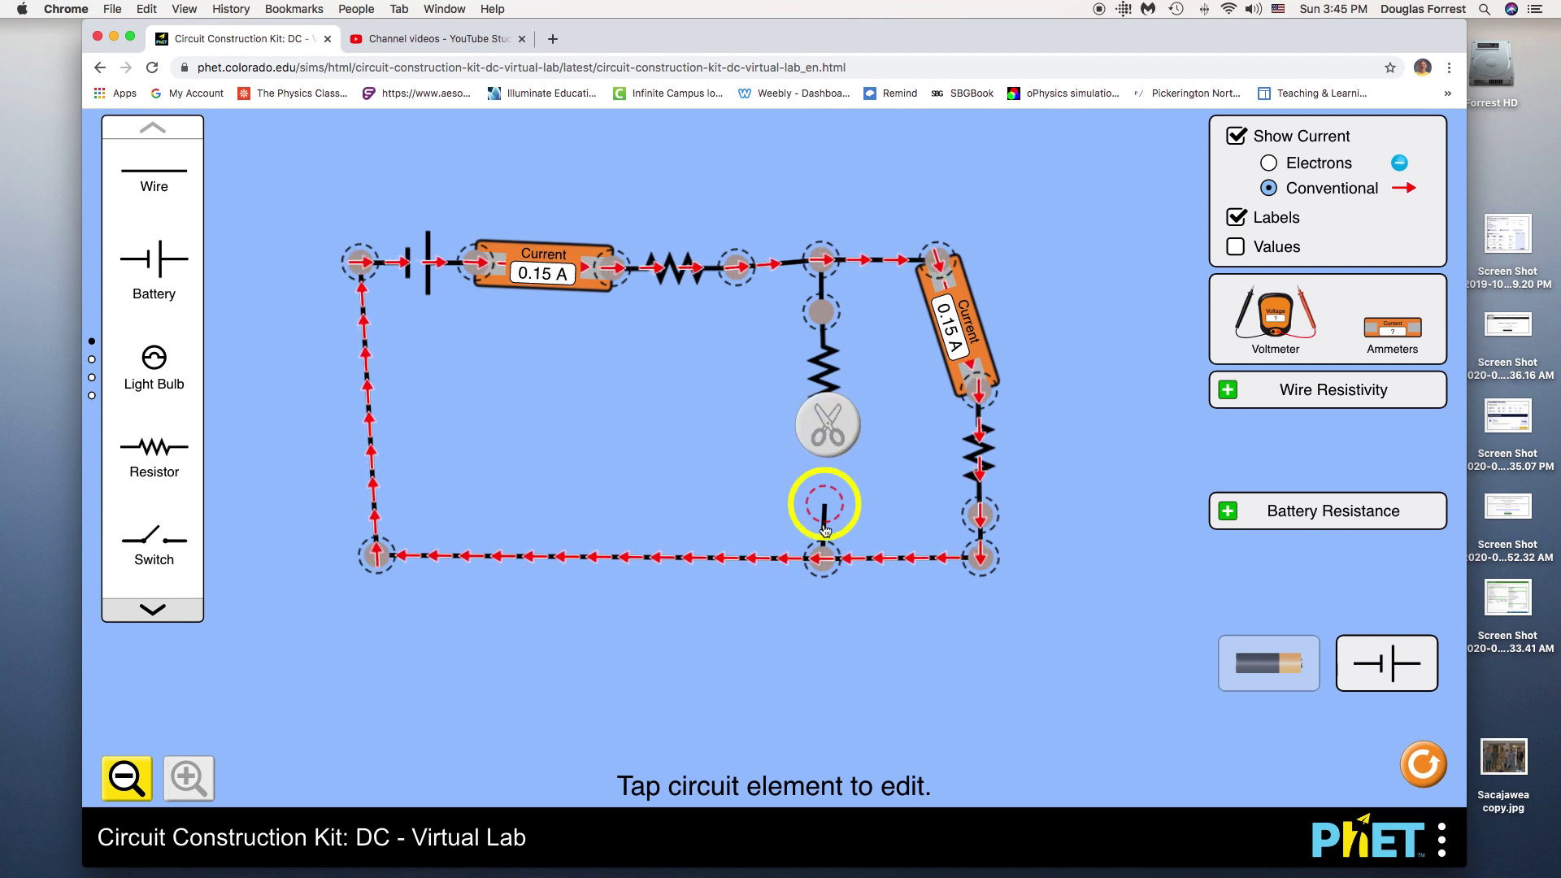
pyautogui.click(884, 504)
pyautogui.click(825, 537)
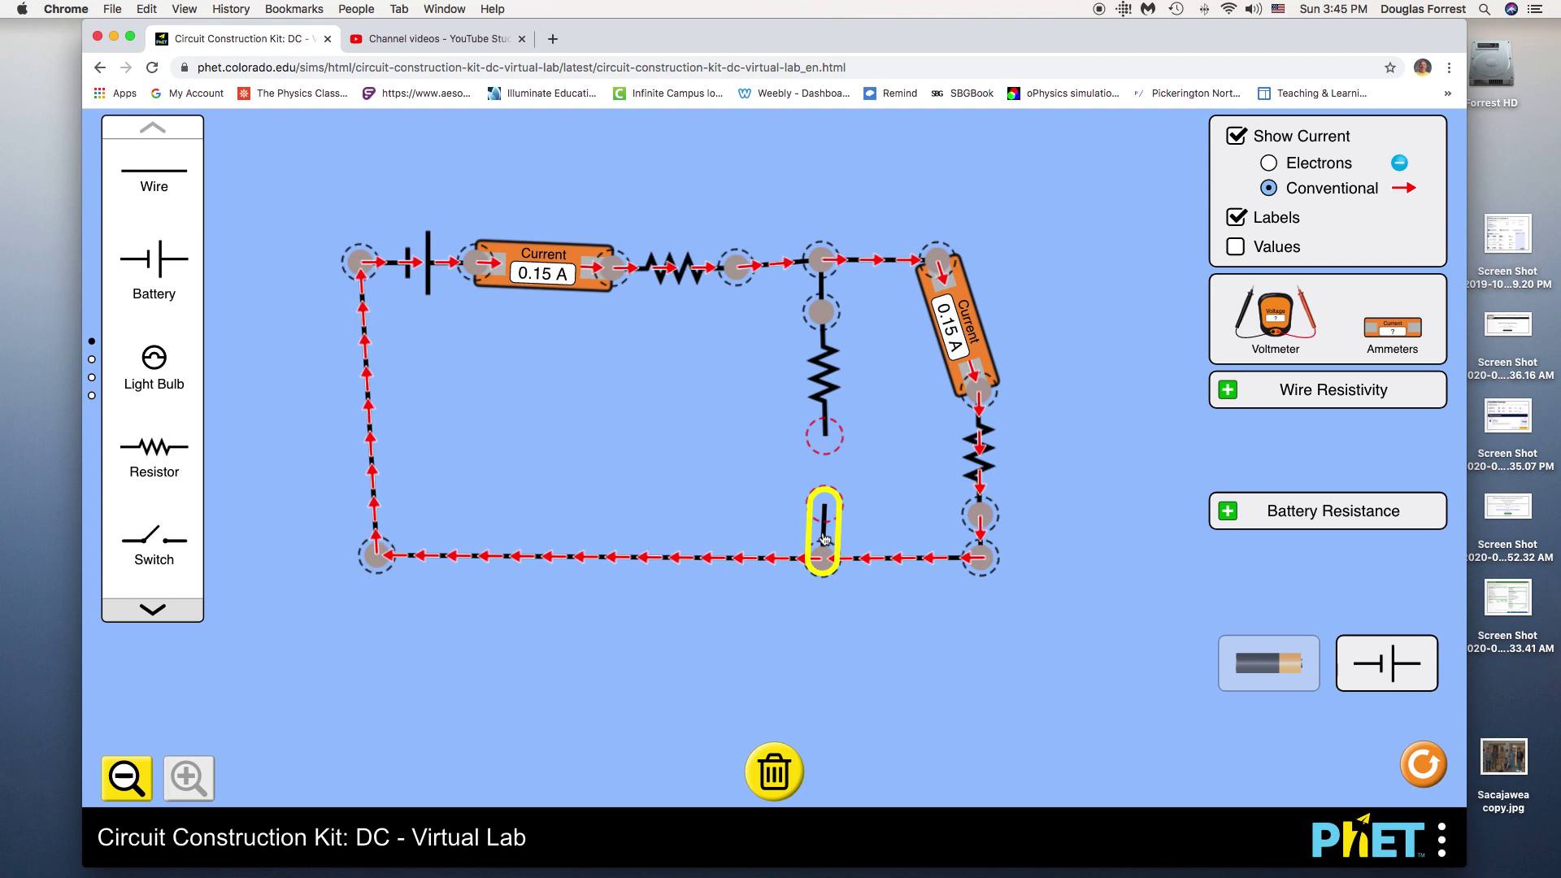
pyautogui.press('Delete')
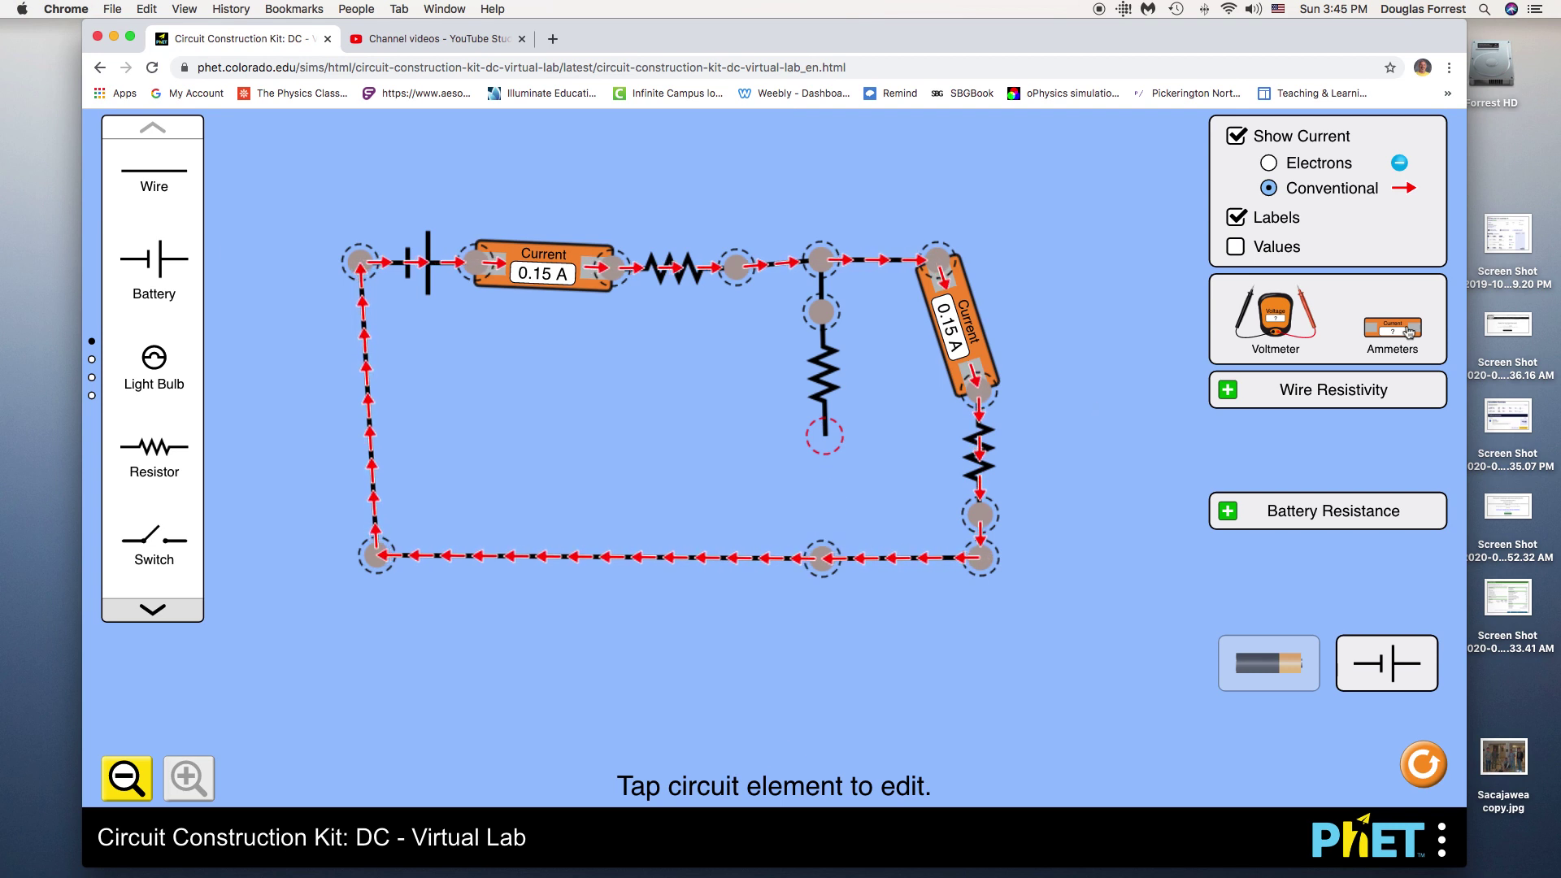
# Insert an ammeter into the middle branch gap, reading 0.26 A, and align the branch under the top junction.
pyautogui.moveTo(1408, 331); pyautogui.dragTo(797, 474)
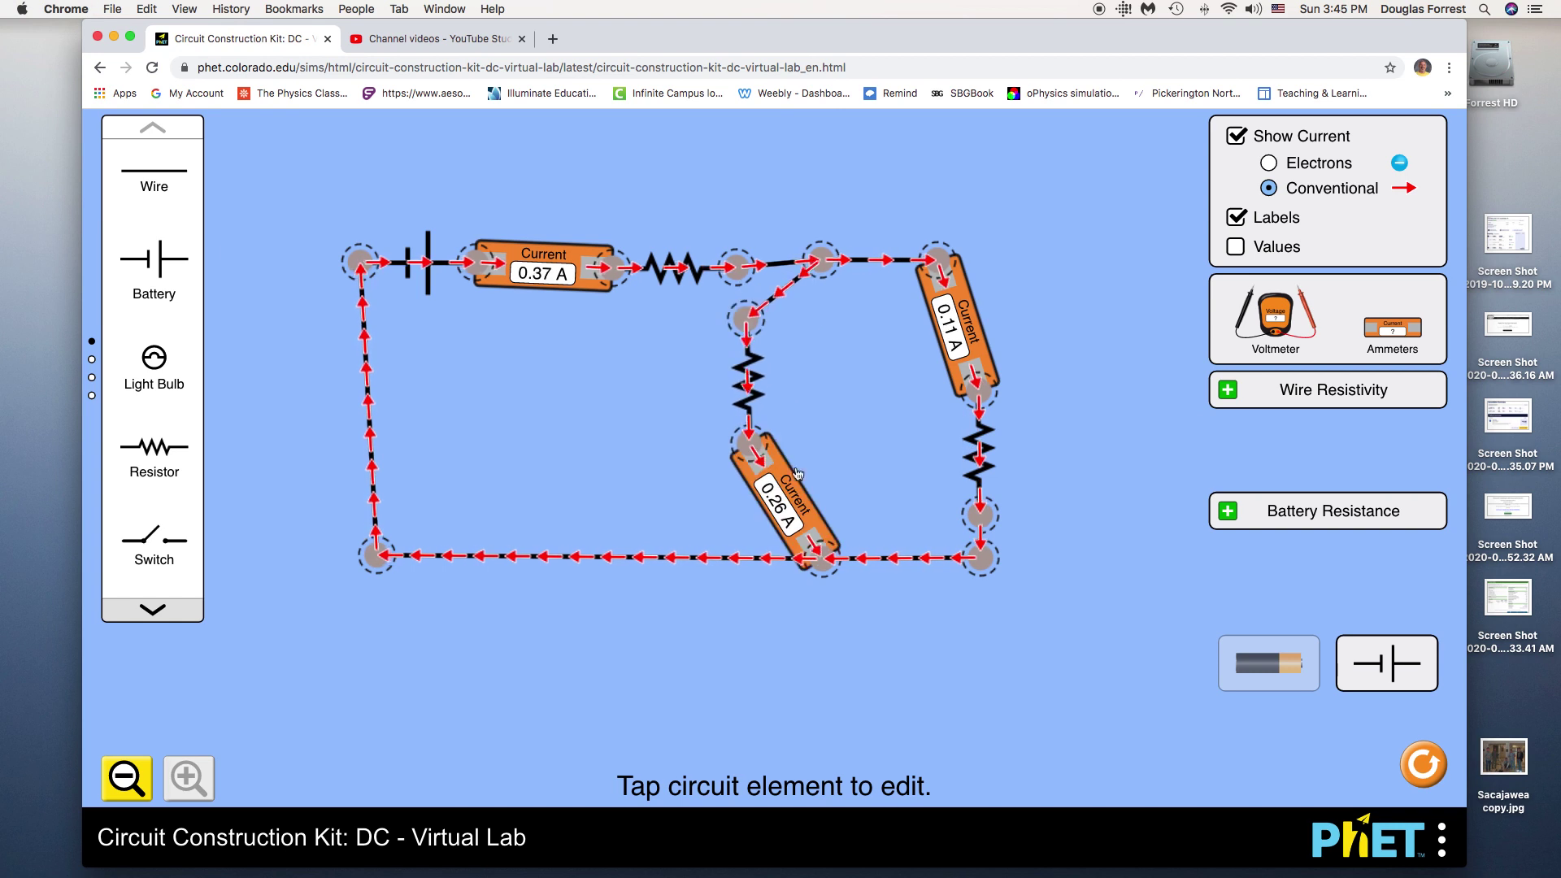
pyautogui.moveTo(748, 335); pyautogui.dragTo(836, 315)
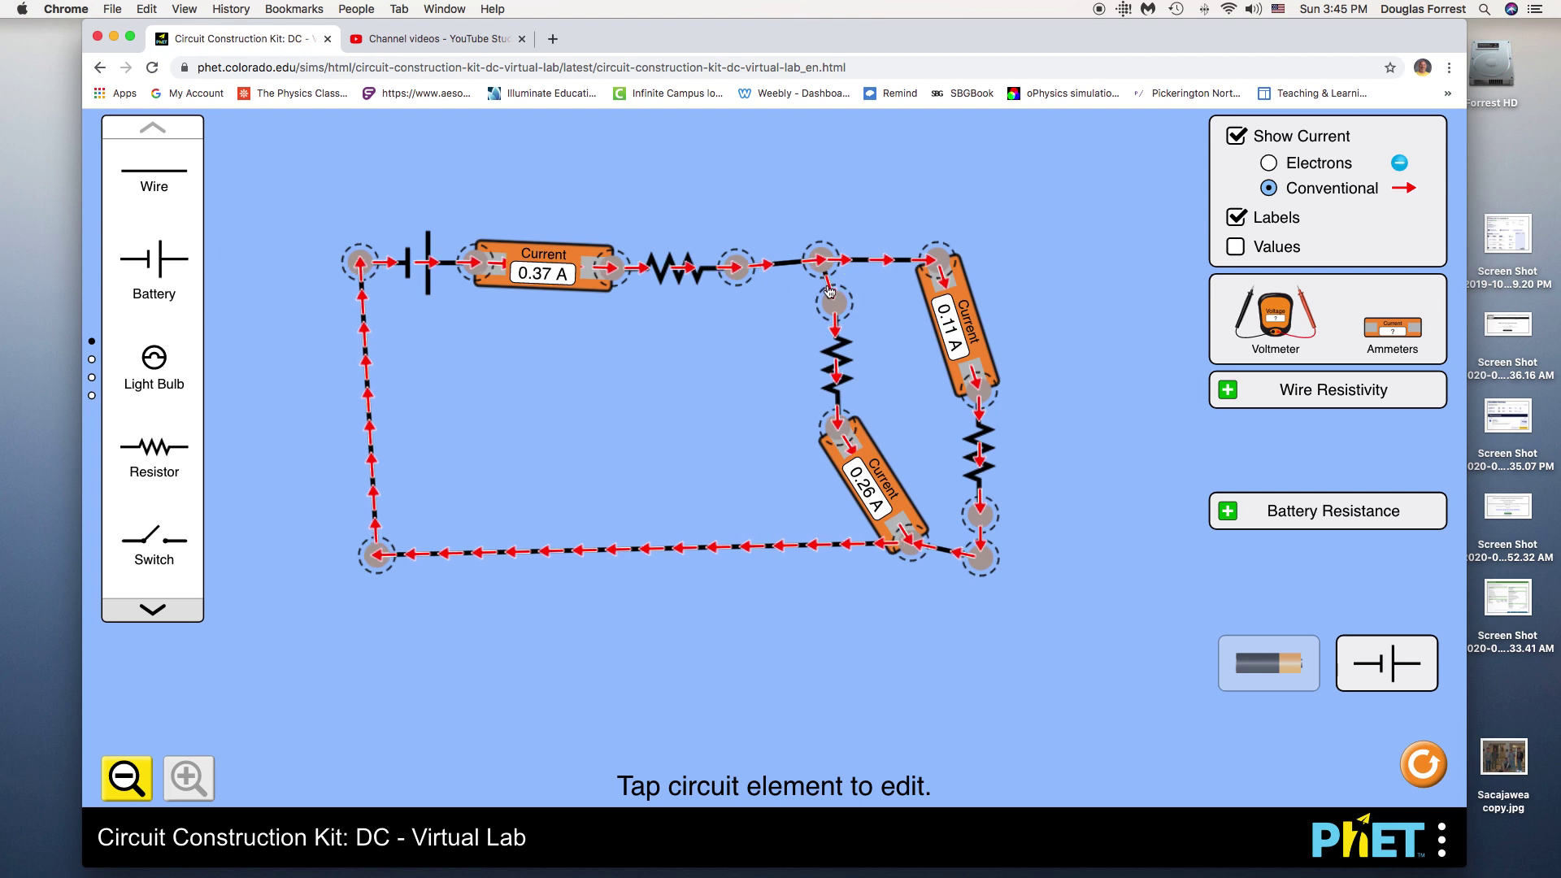
pyautogui.click(831, 294)
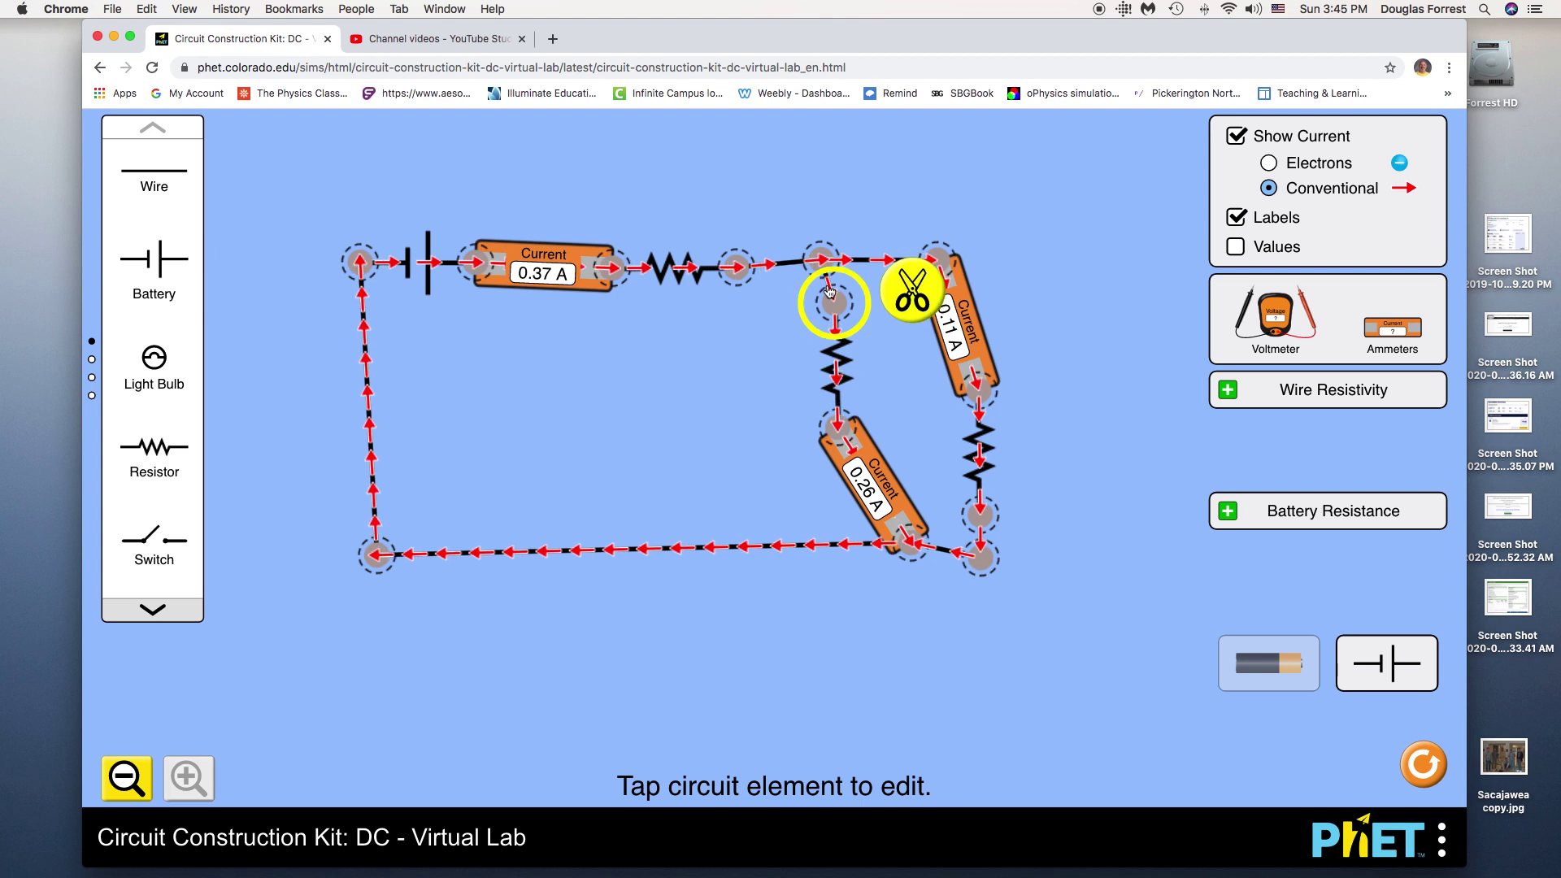
pyautogui.click(825, 268)
pyautogui.click(832, 292)
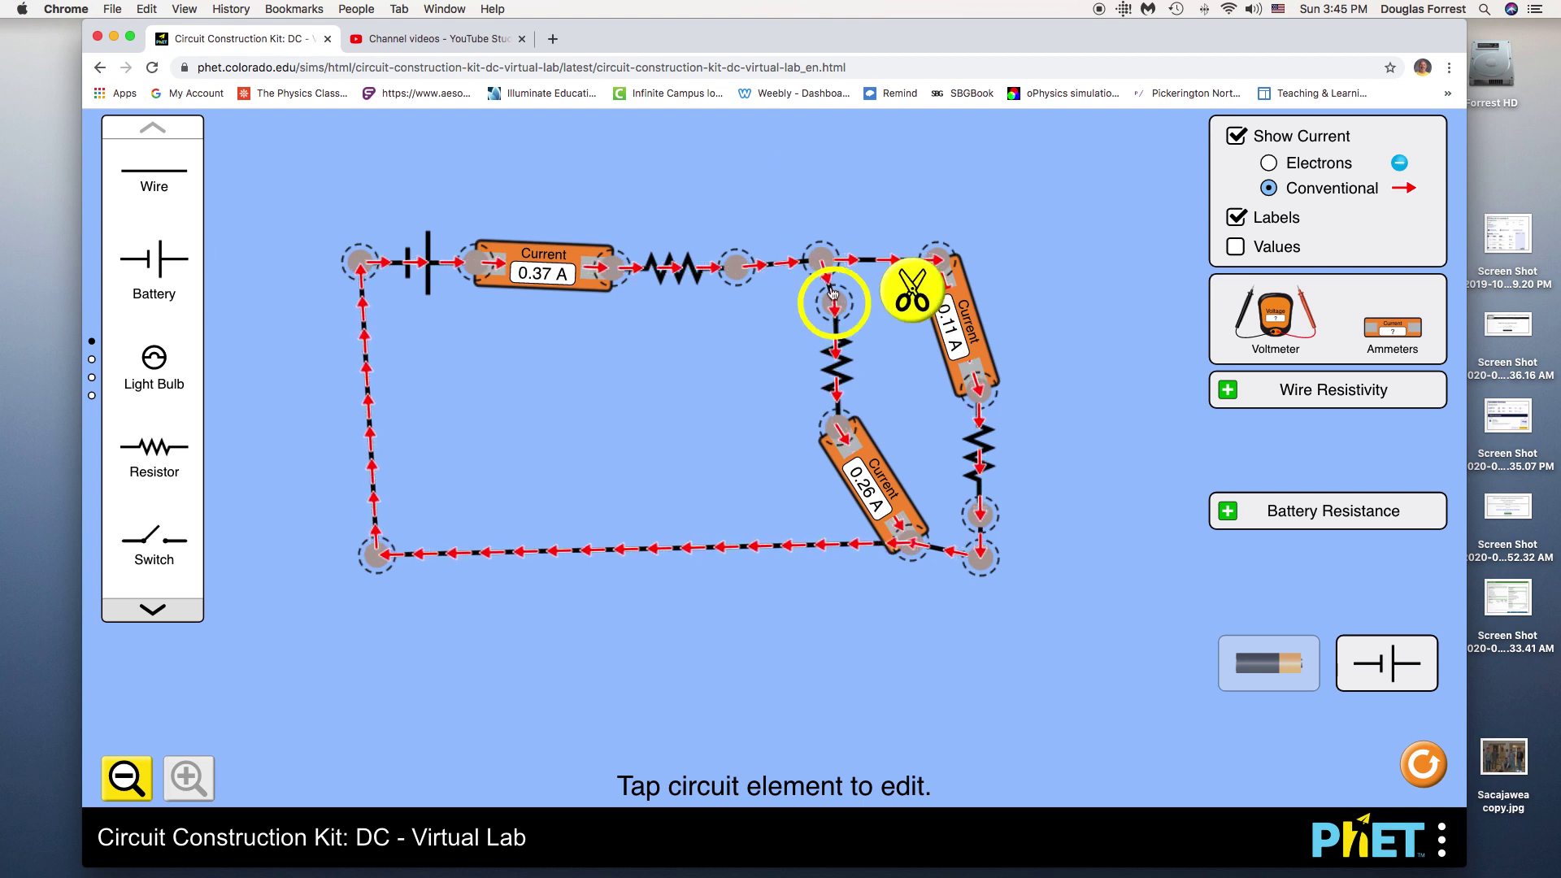
pyautogui.click(910, 417)
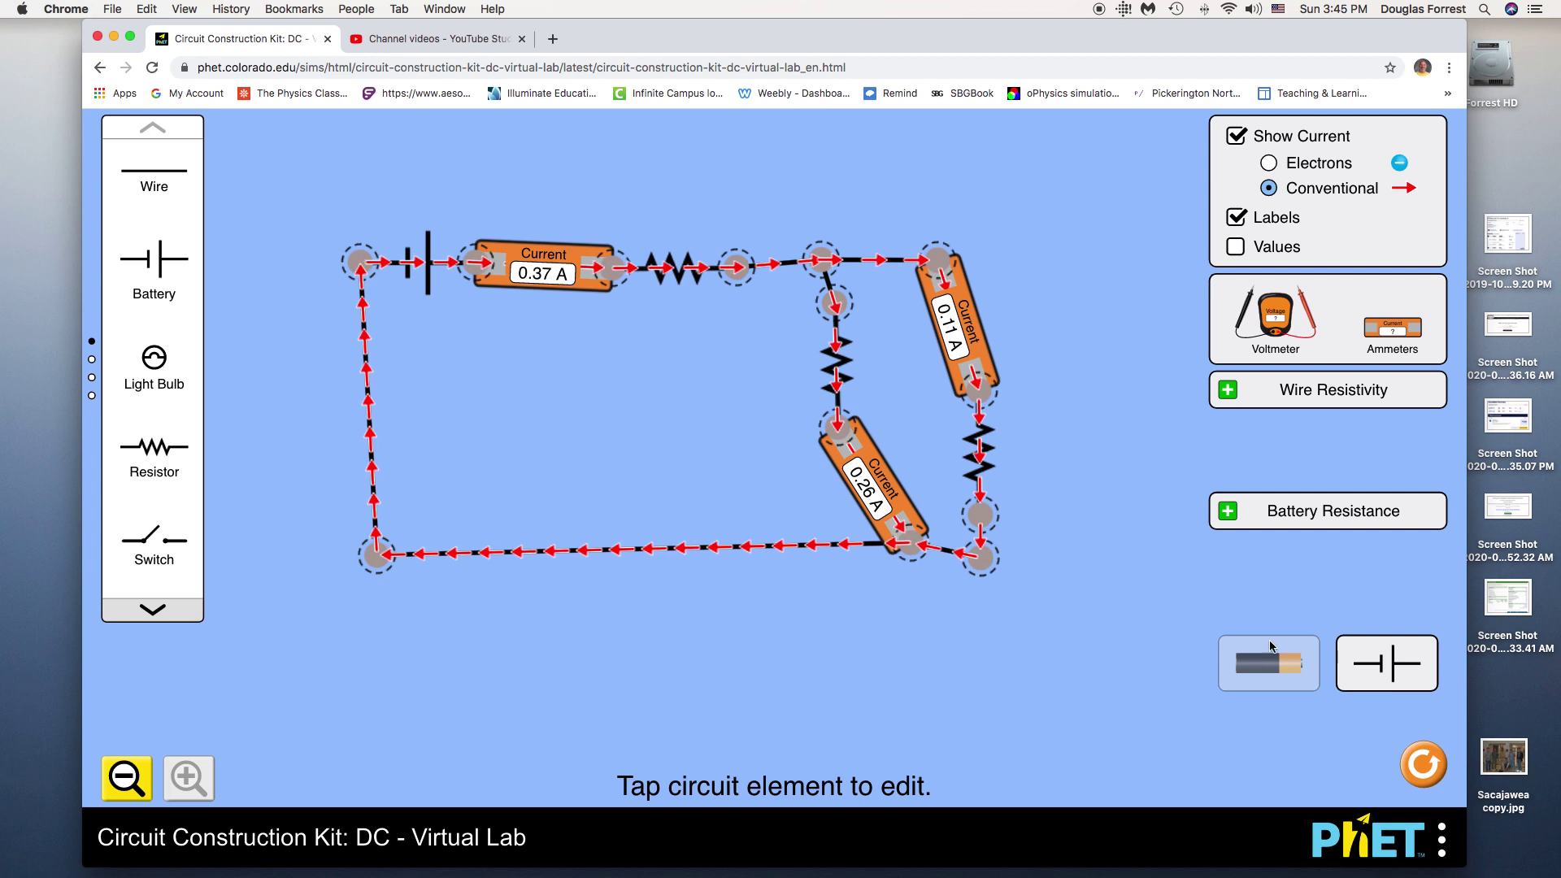
pyautogui.click(1251, 658)
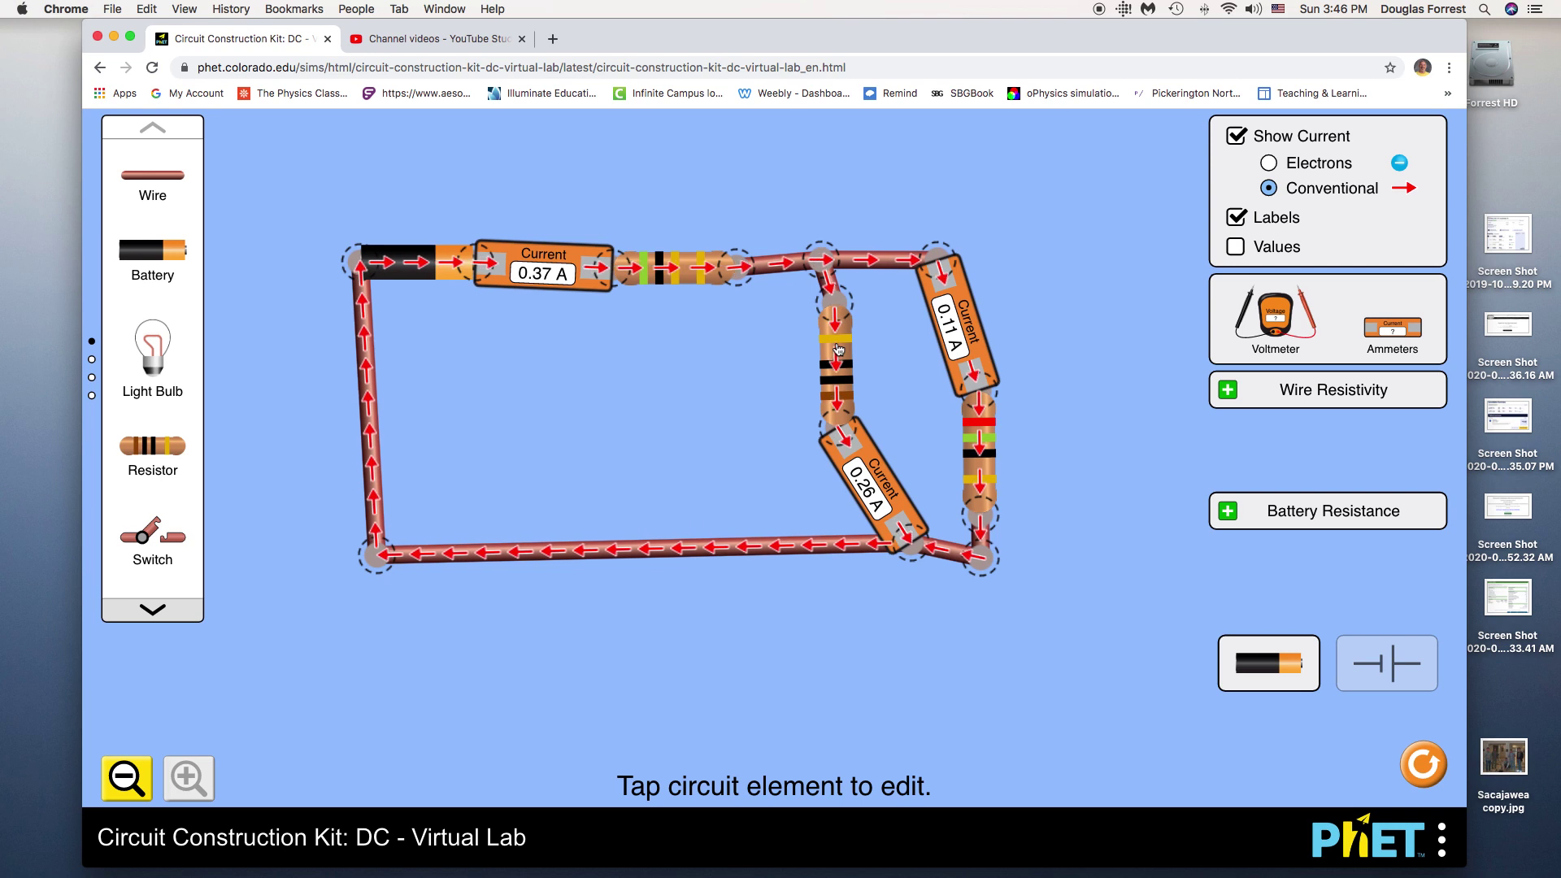
pyautogui.click(1374, 658)
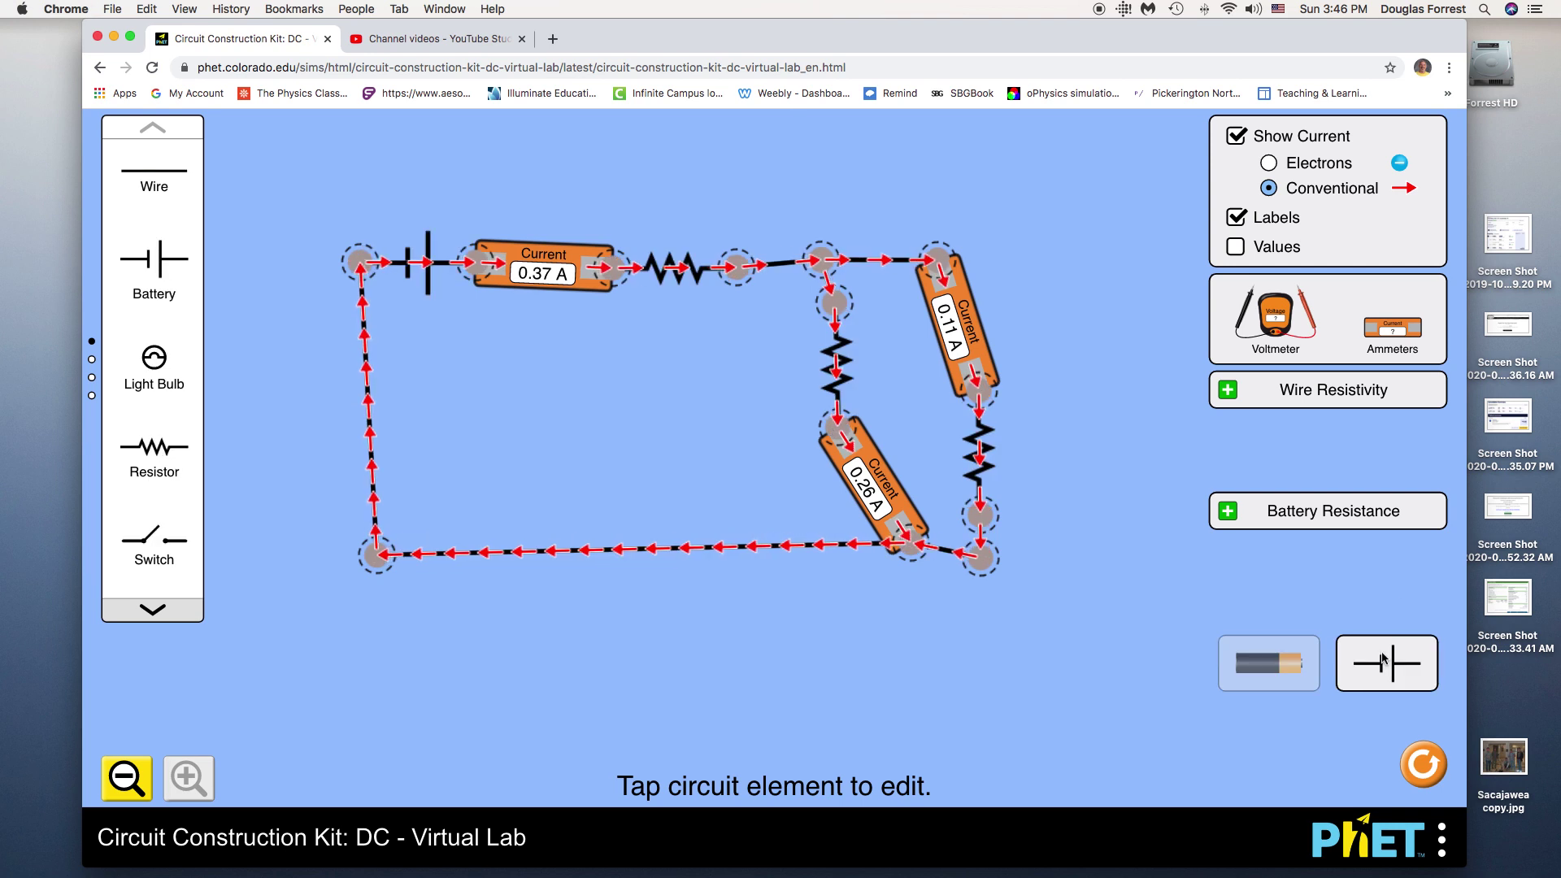
# Reset All to clear the old circuit and switch components to schematic symbols.
pyautogui.click(1424, 767)
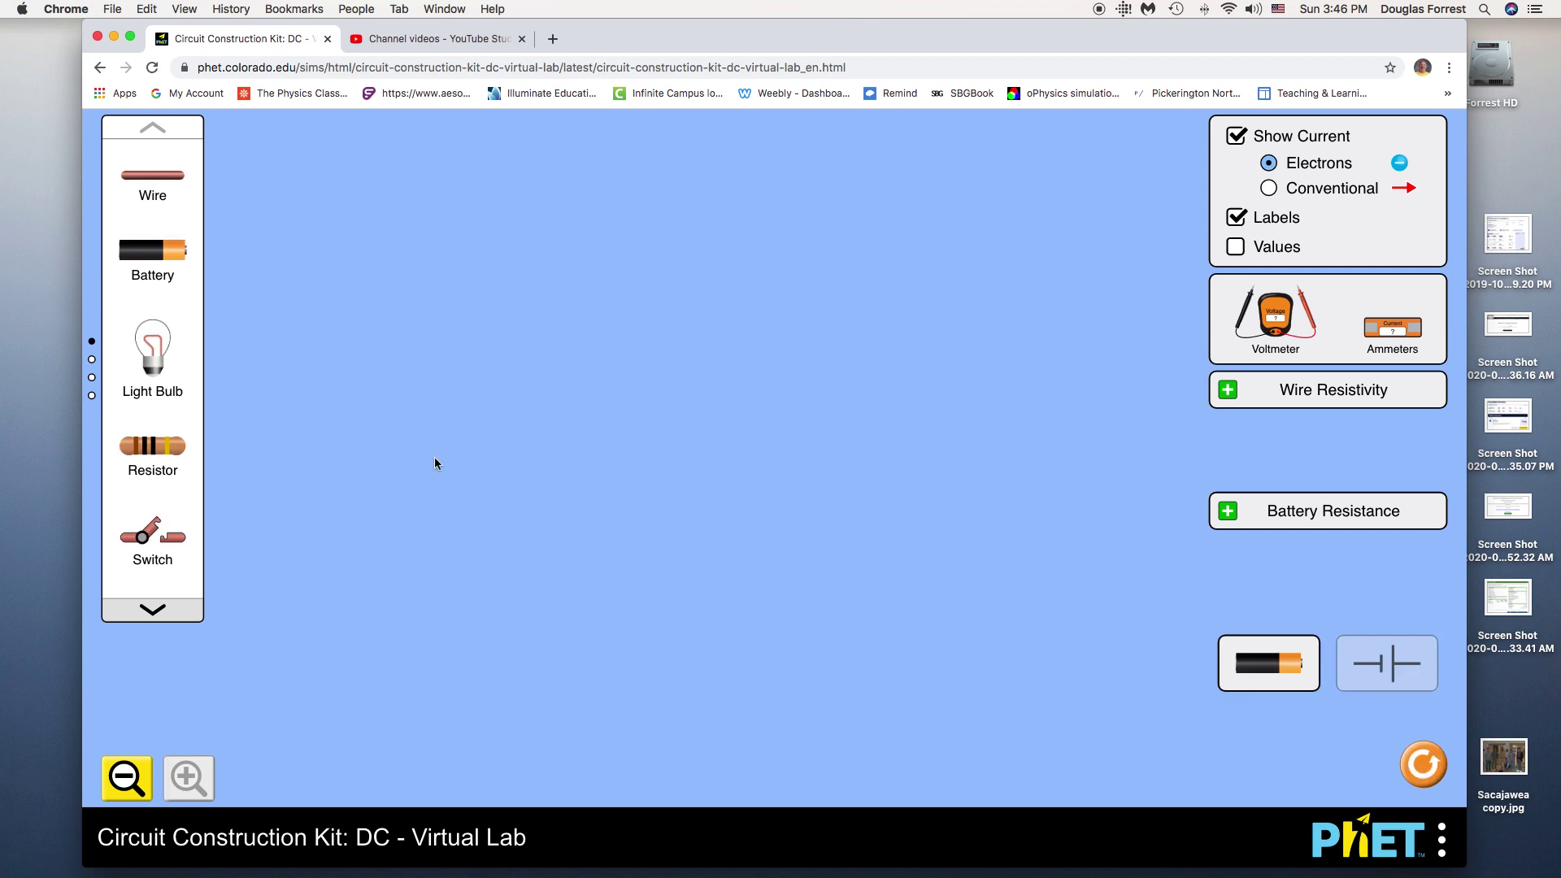
pyautogui.moveTo(1, 413)
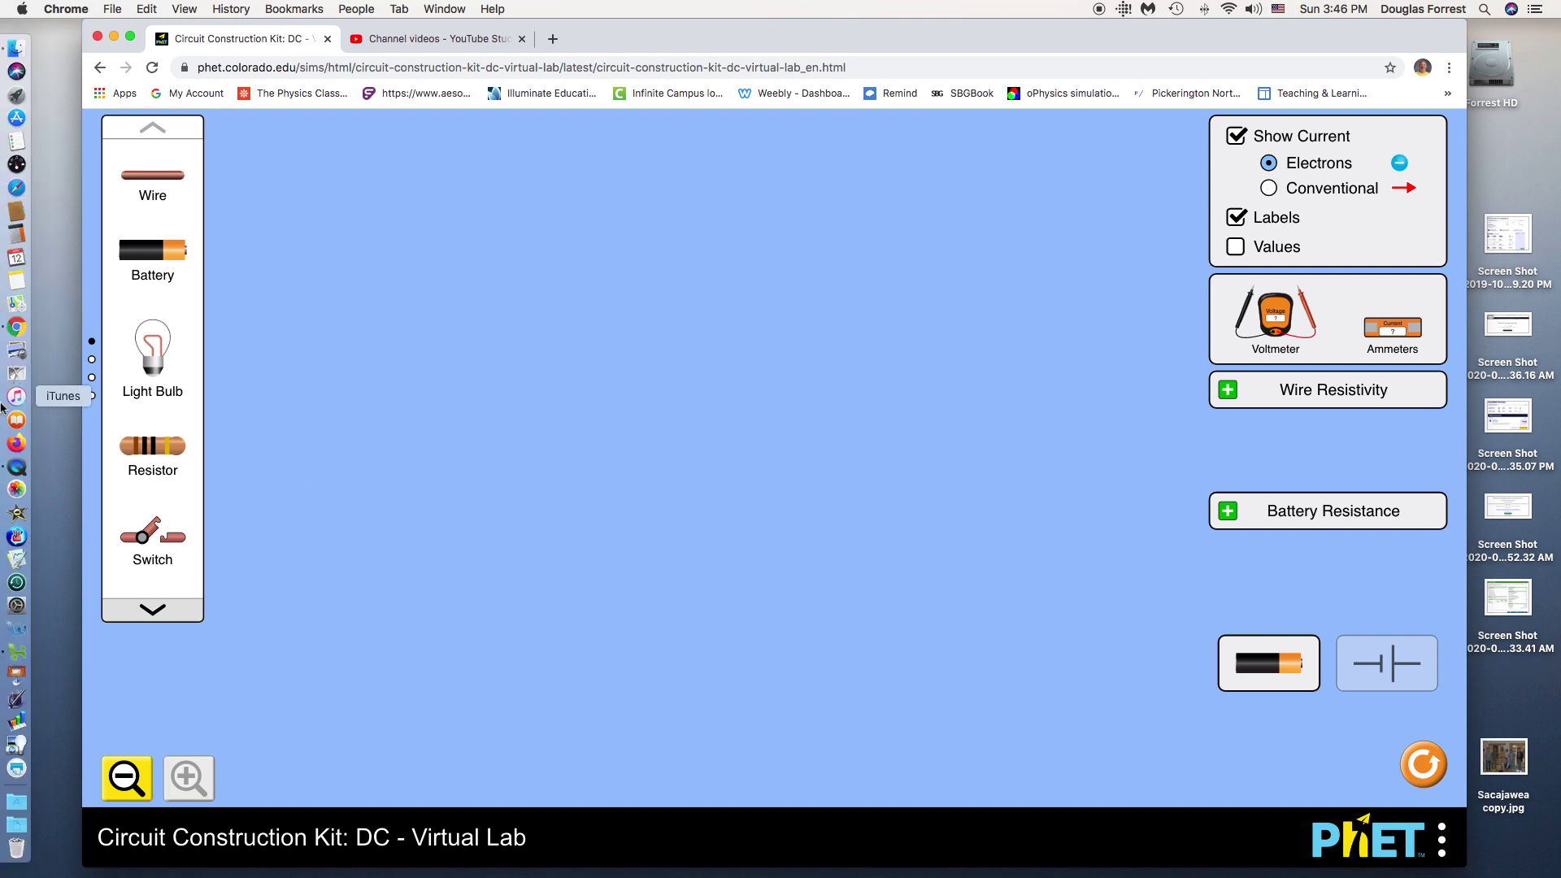
pyautogui.click(16, 467)
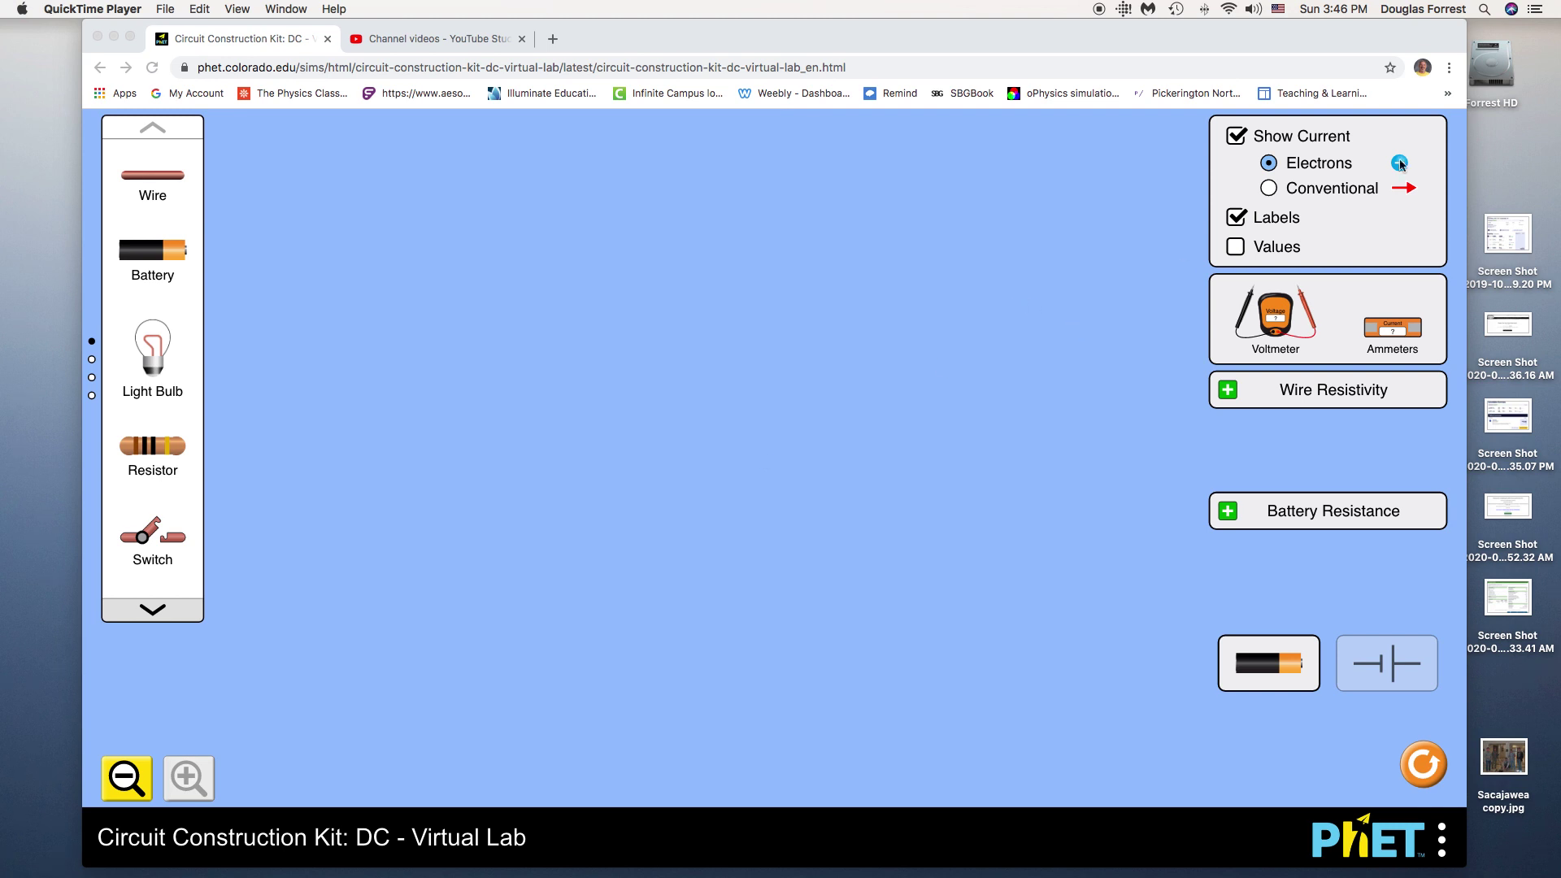
pyautogui.click(1268, 195)
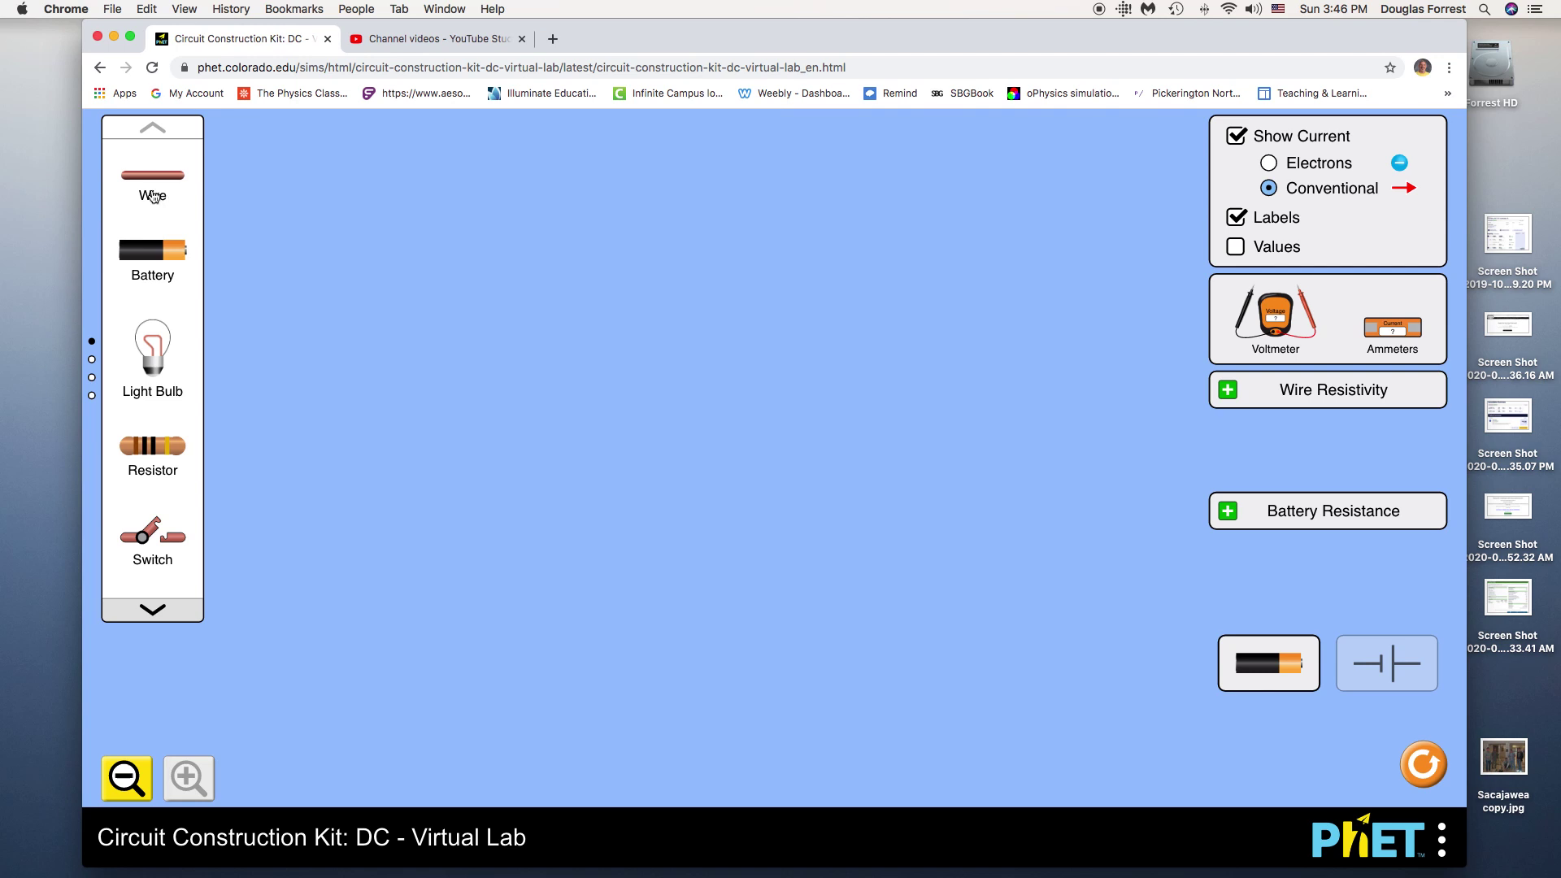
pyautogui.click(1411, 679)
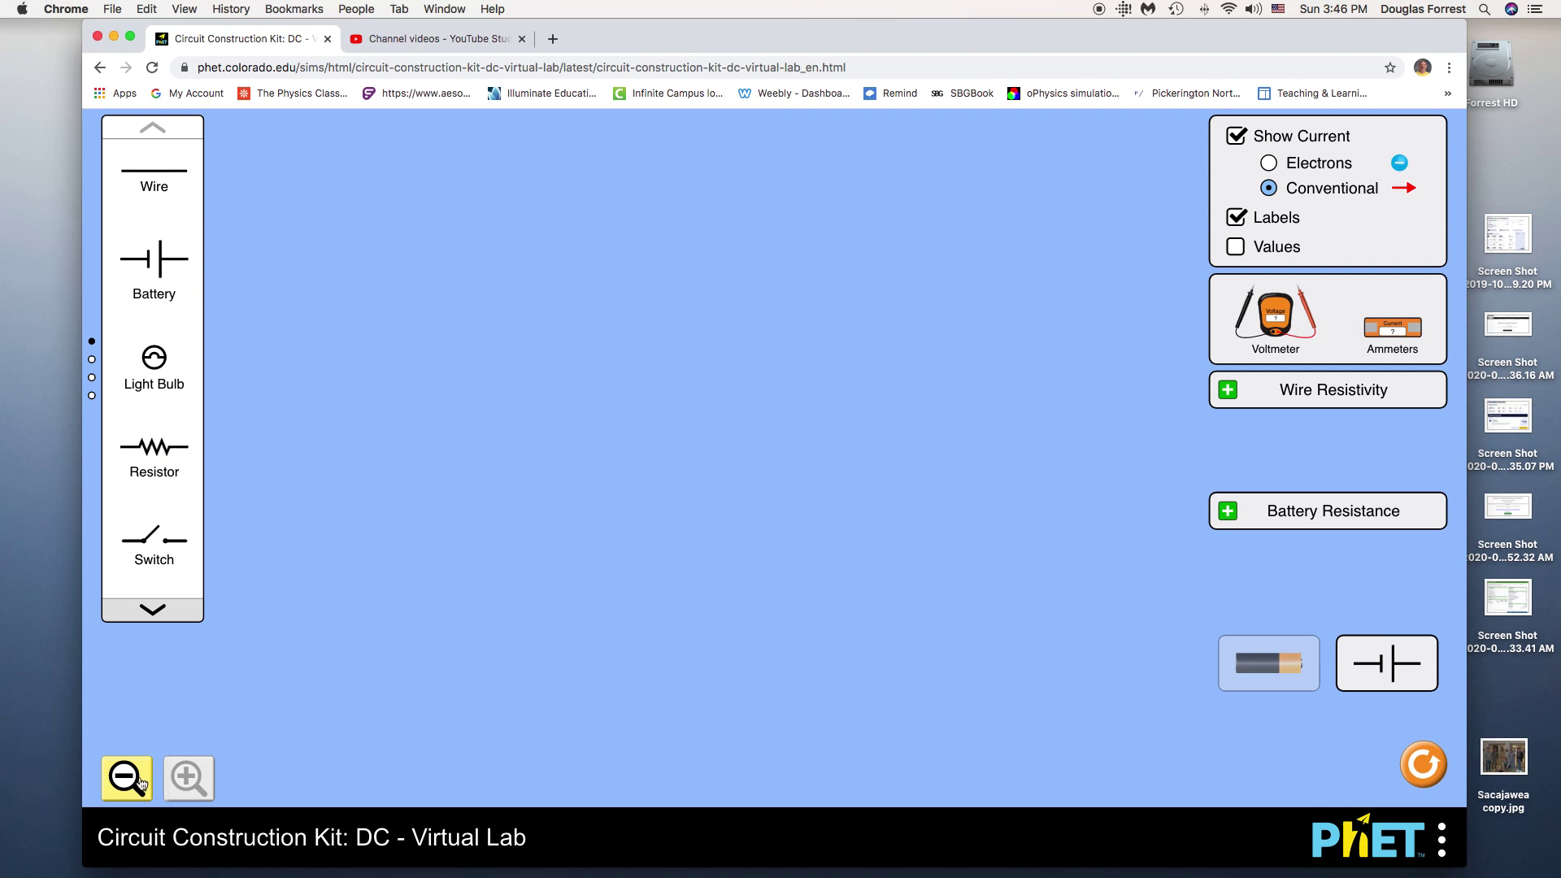
pyautogui.moveTo(3, 301)
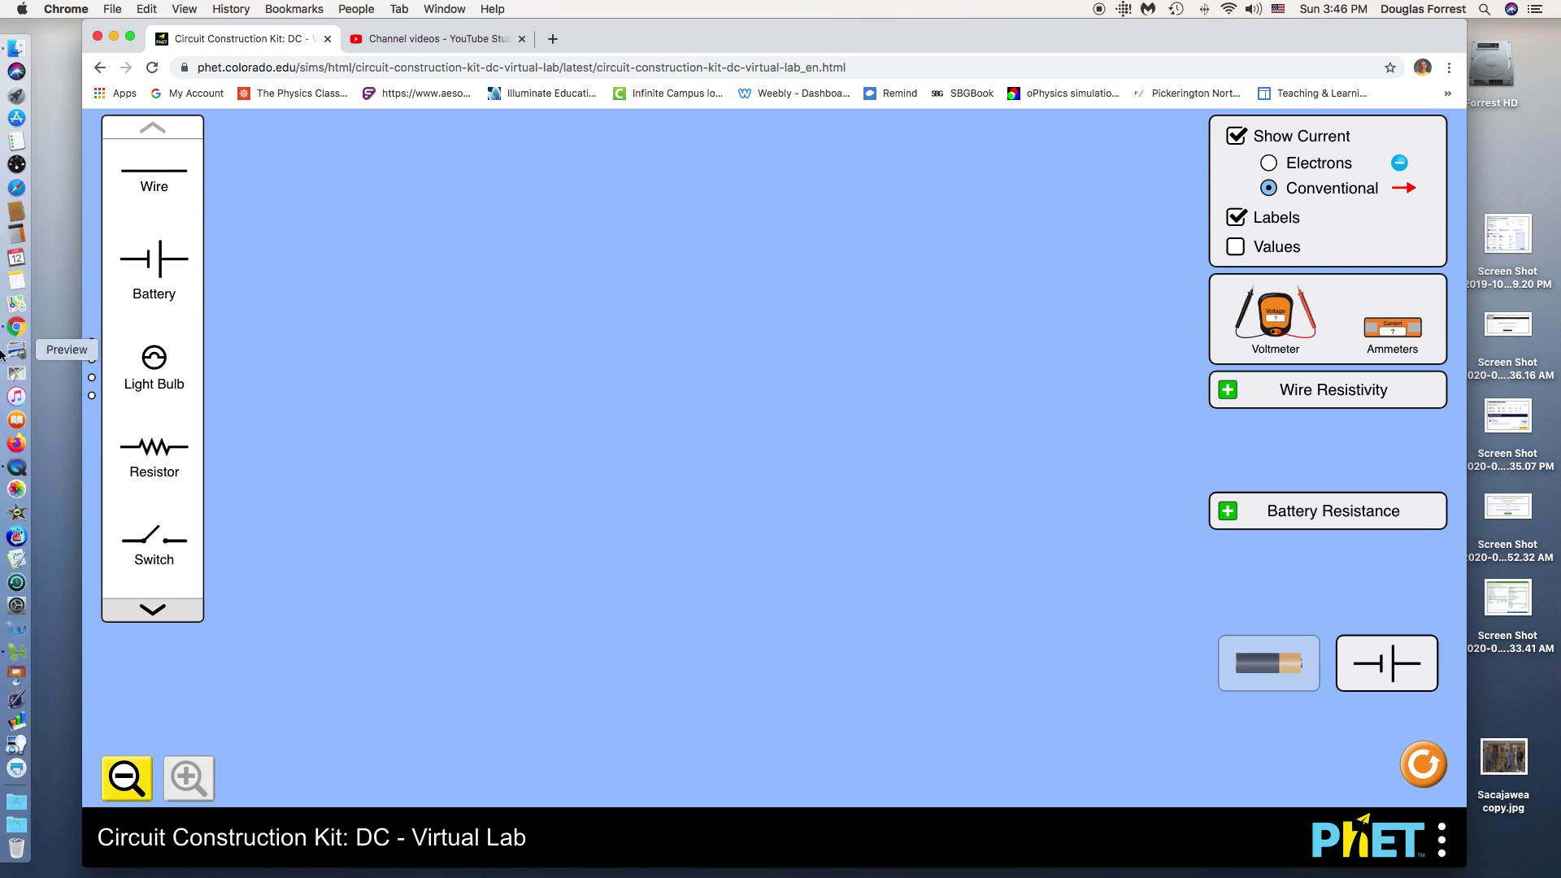
pyautogui.click(24, 470)
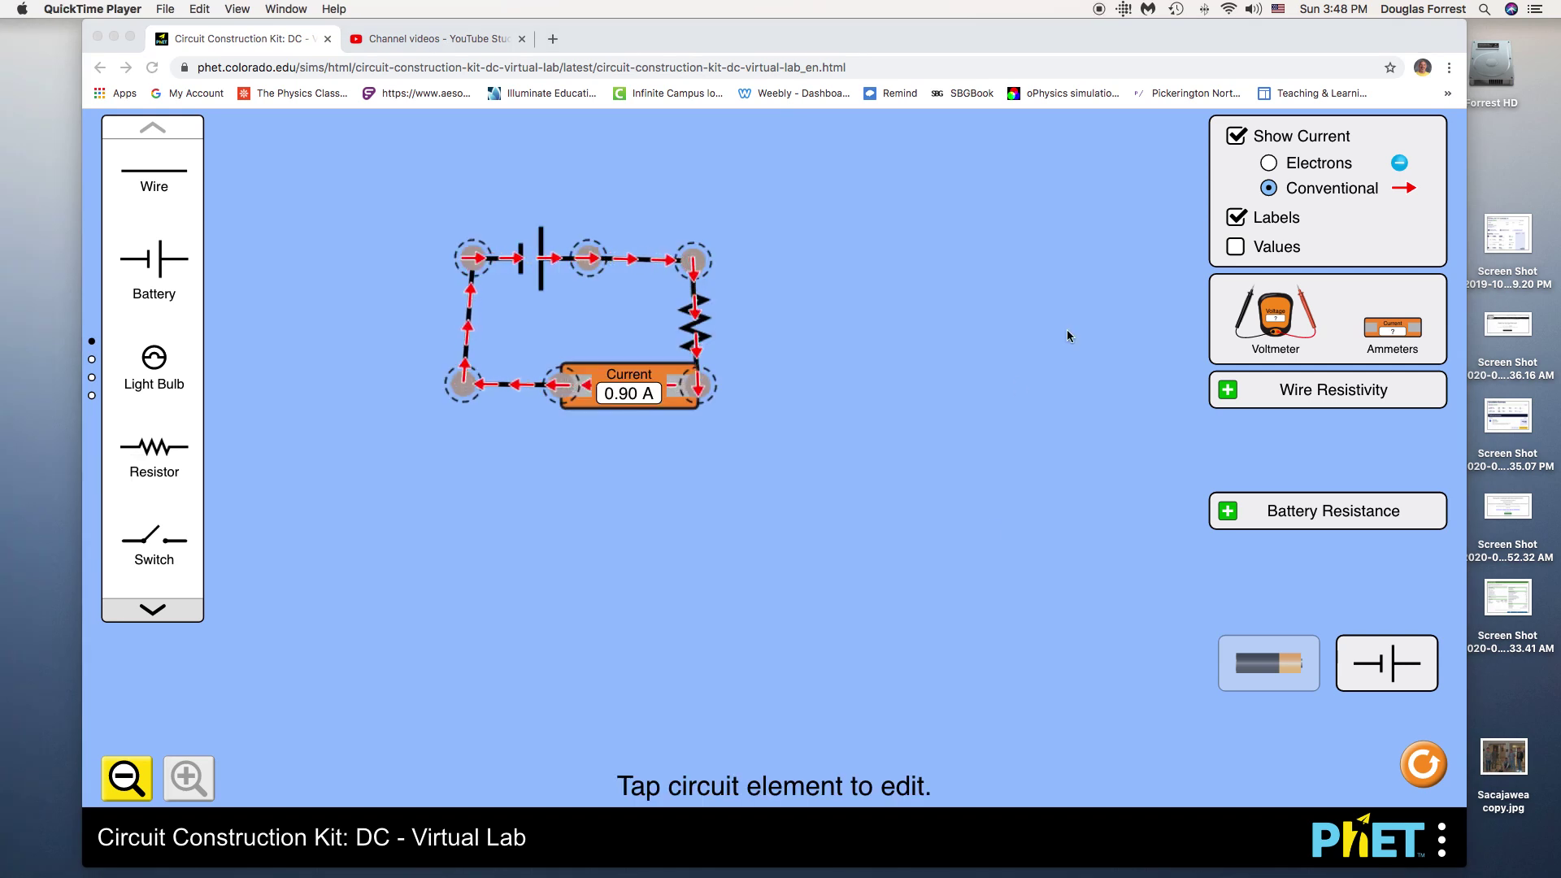
# Turn on component values and set the battery voltage to 9.0 V.
pyautogui.click(1232, 257)
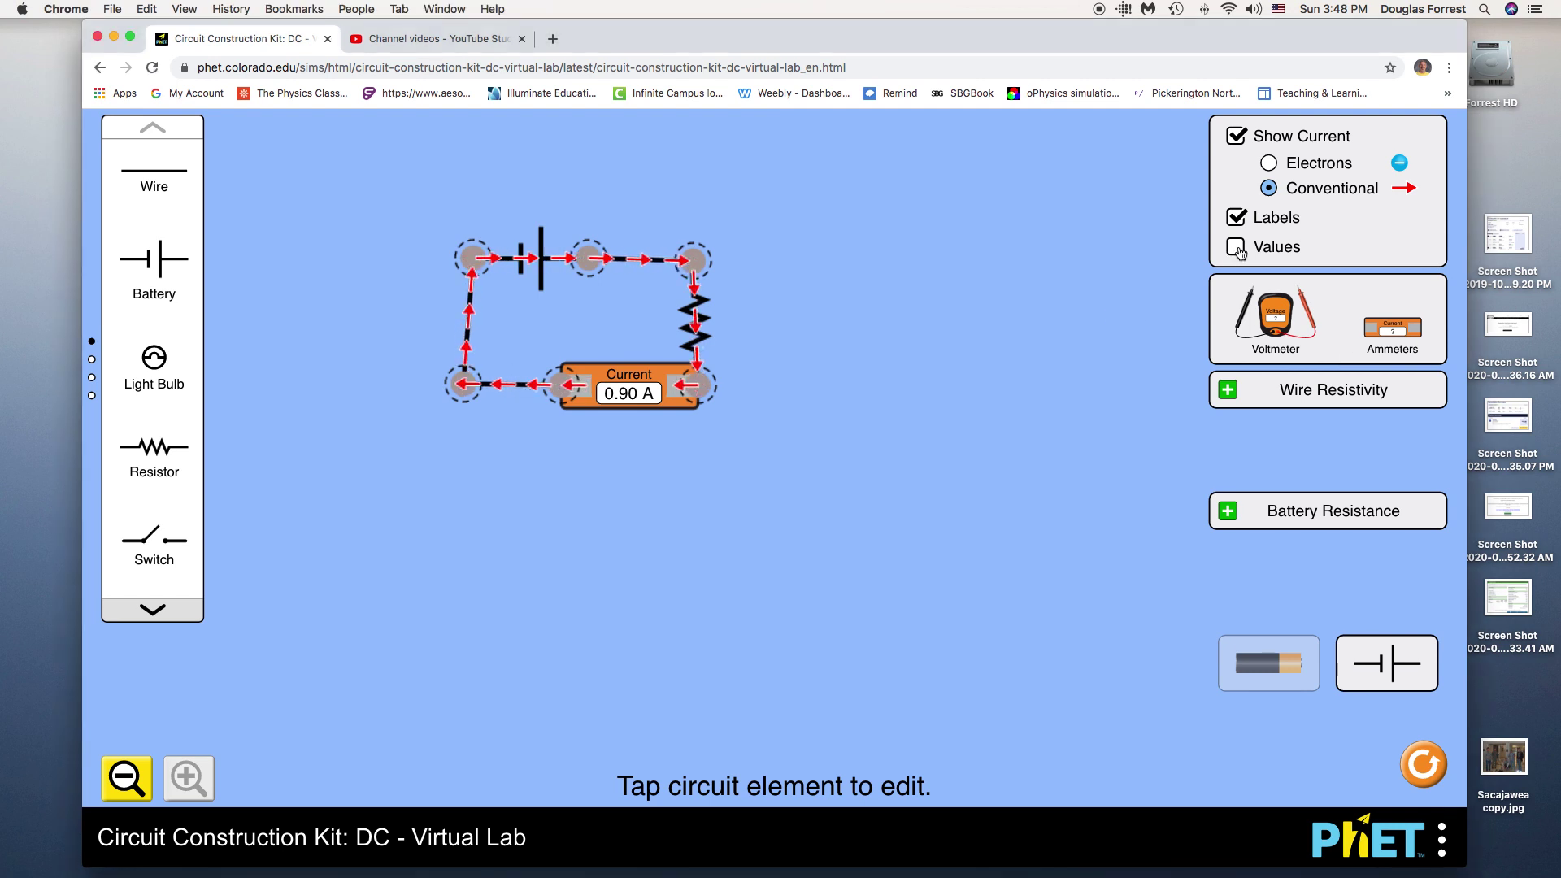
pyautogui.click(1235, 248)
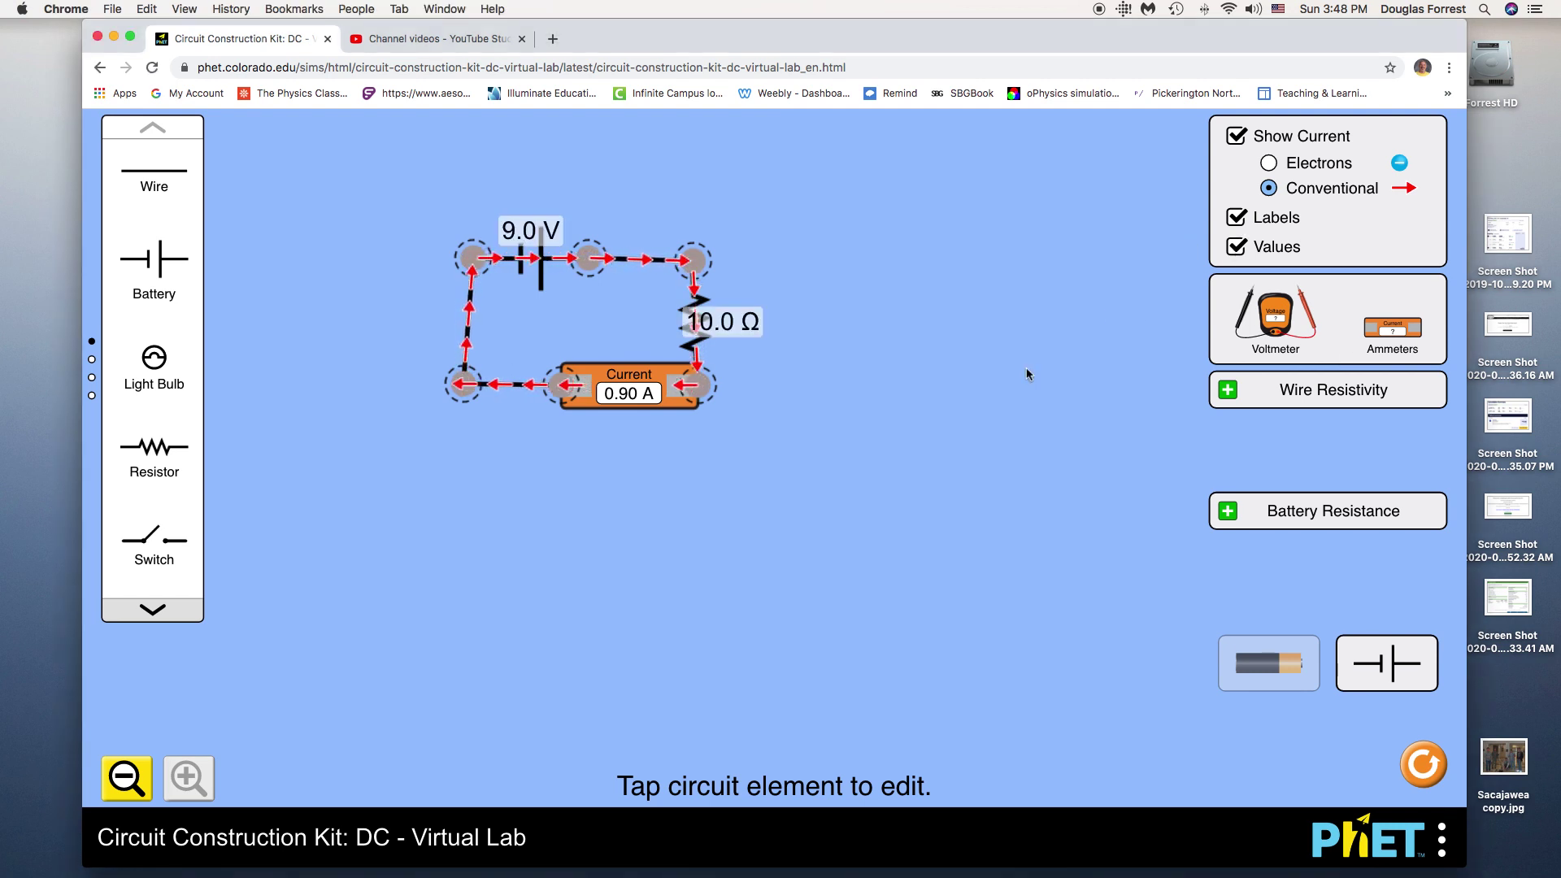
pyautogui.click(527, 267)
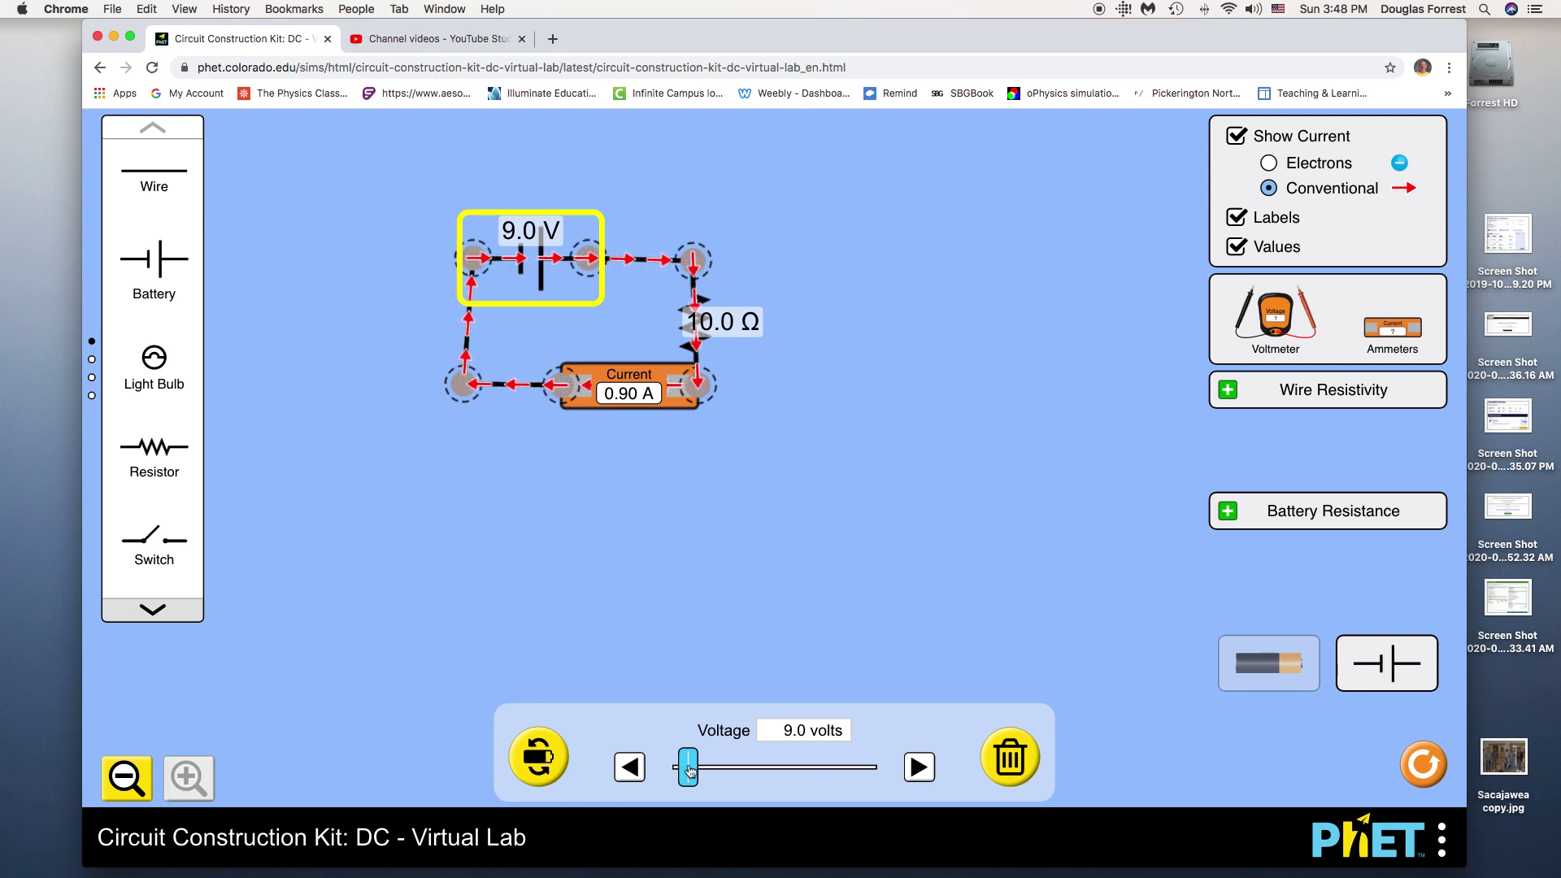
pyautogui.moveTo(689, 767)
pyautogui.mouseDown()
pyautogui.moveTo(851, 762)
pyautogui.moveTo(688, 768)
pyautogui.mouseUp()
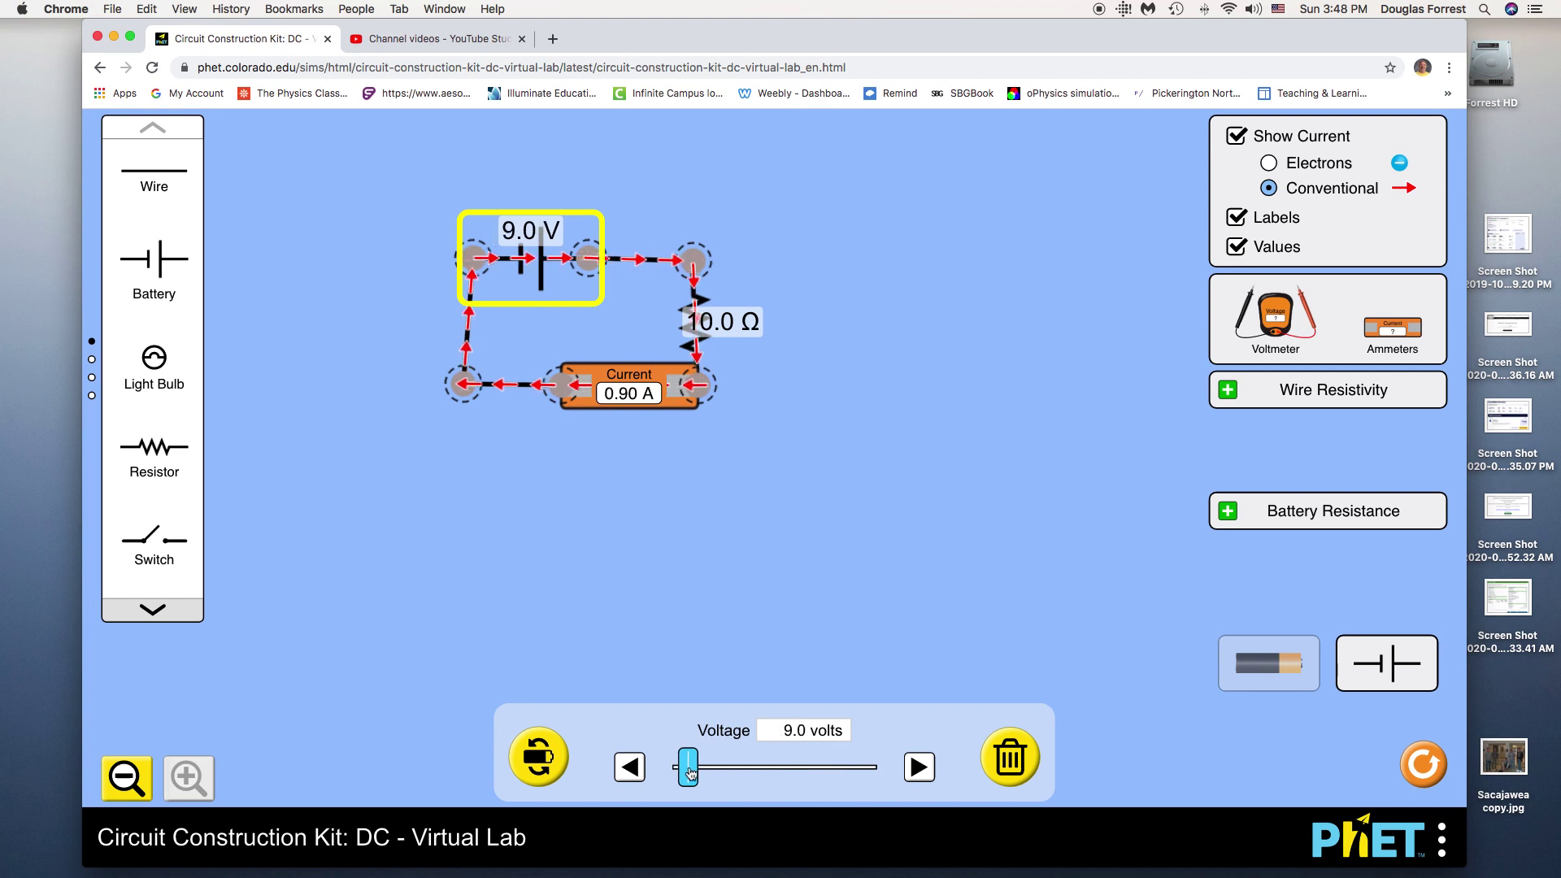
pyautogui.click(630, 766)
pyautogui.click(637, 767)
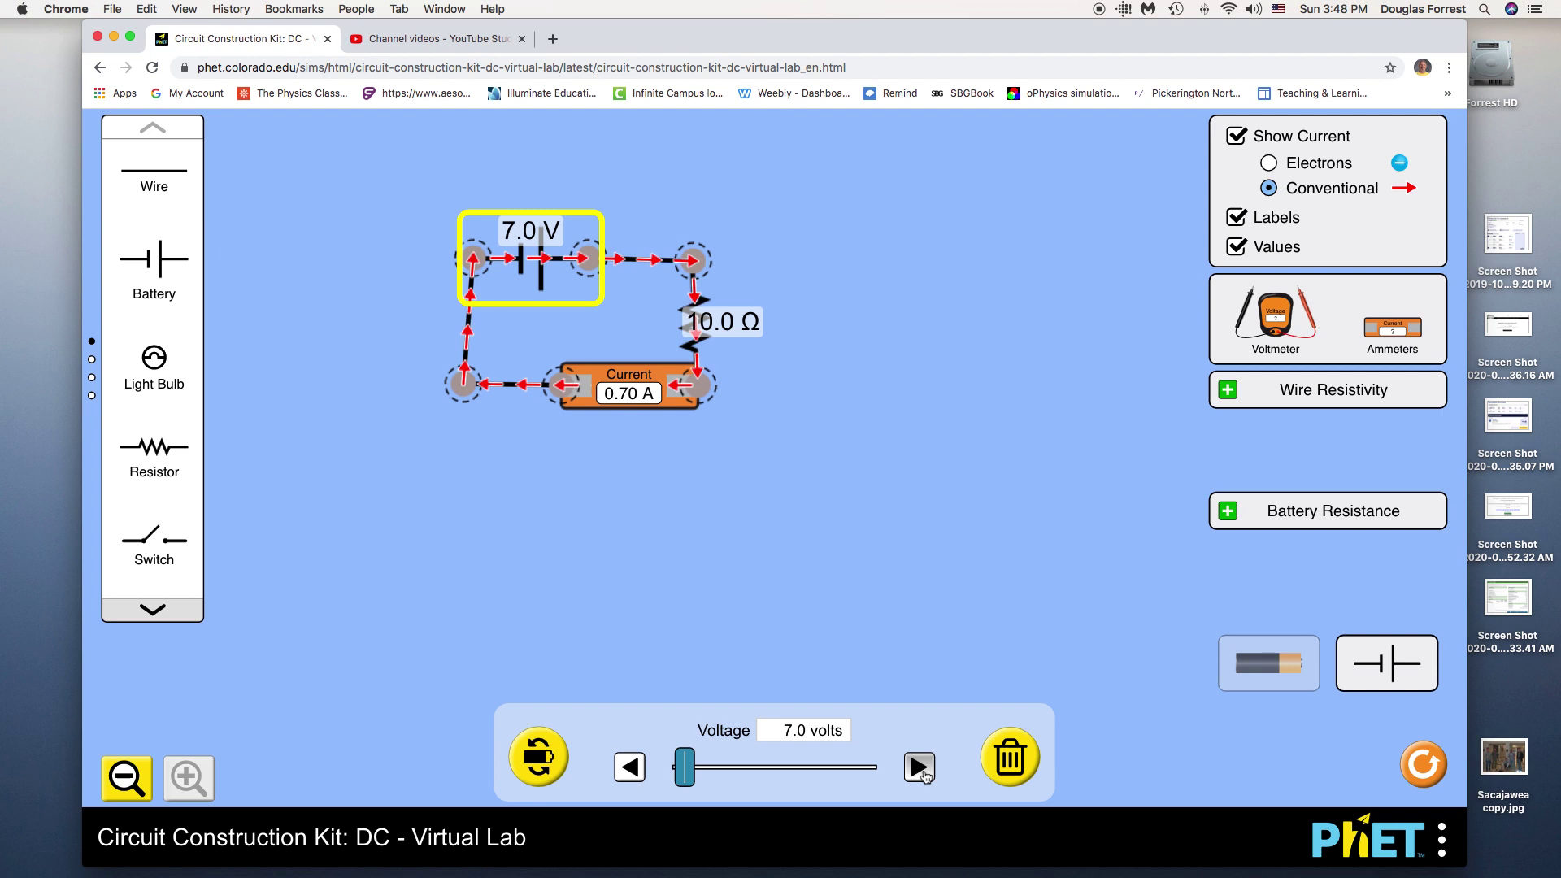
pyautogui.click(918, 766)
pyautogui.click(709, 329)
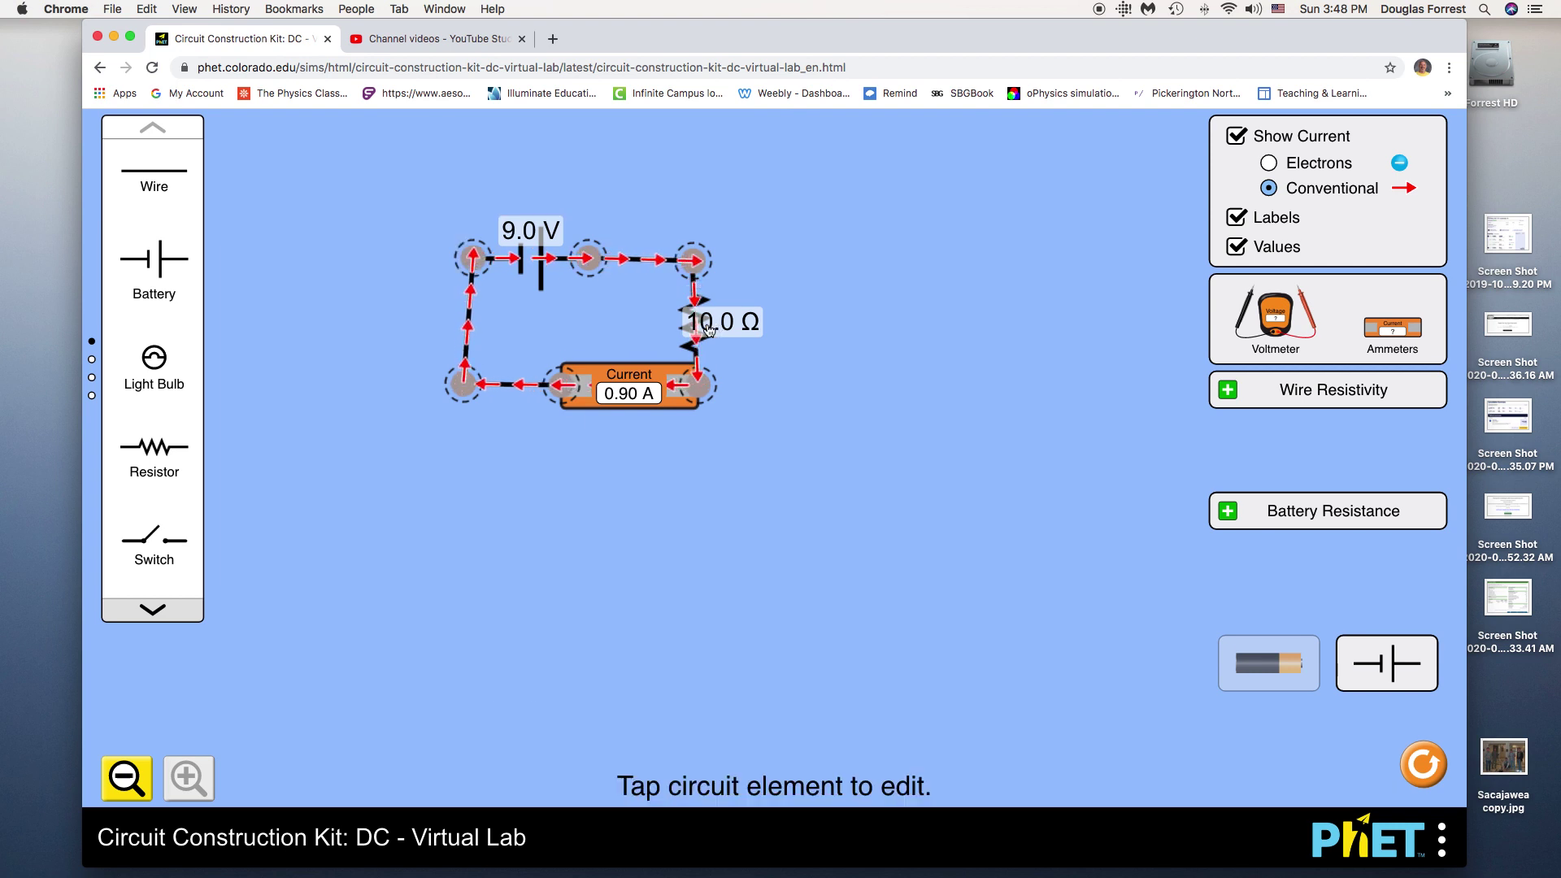
# Set the resistor to 8.0 Ω, giving 1.12 A, and hide the value labels.
pyautogui.click(709, 329)
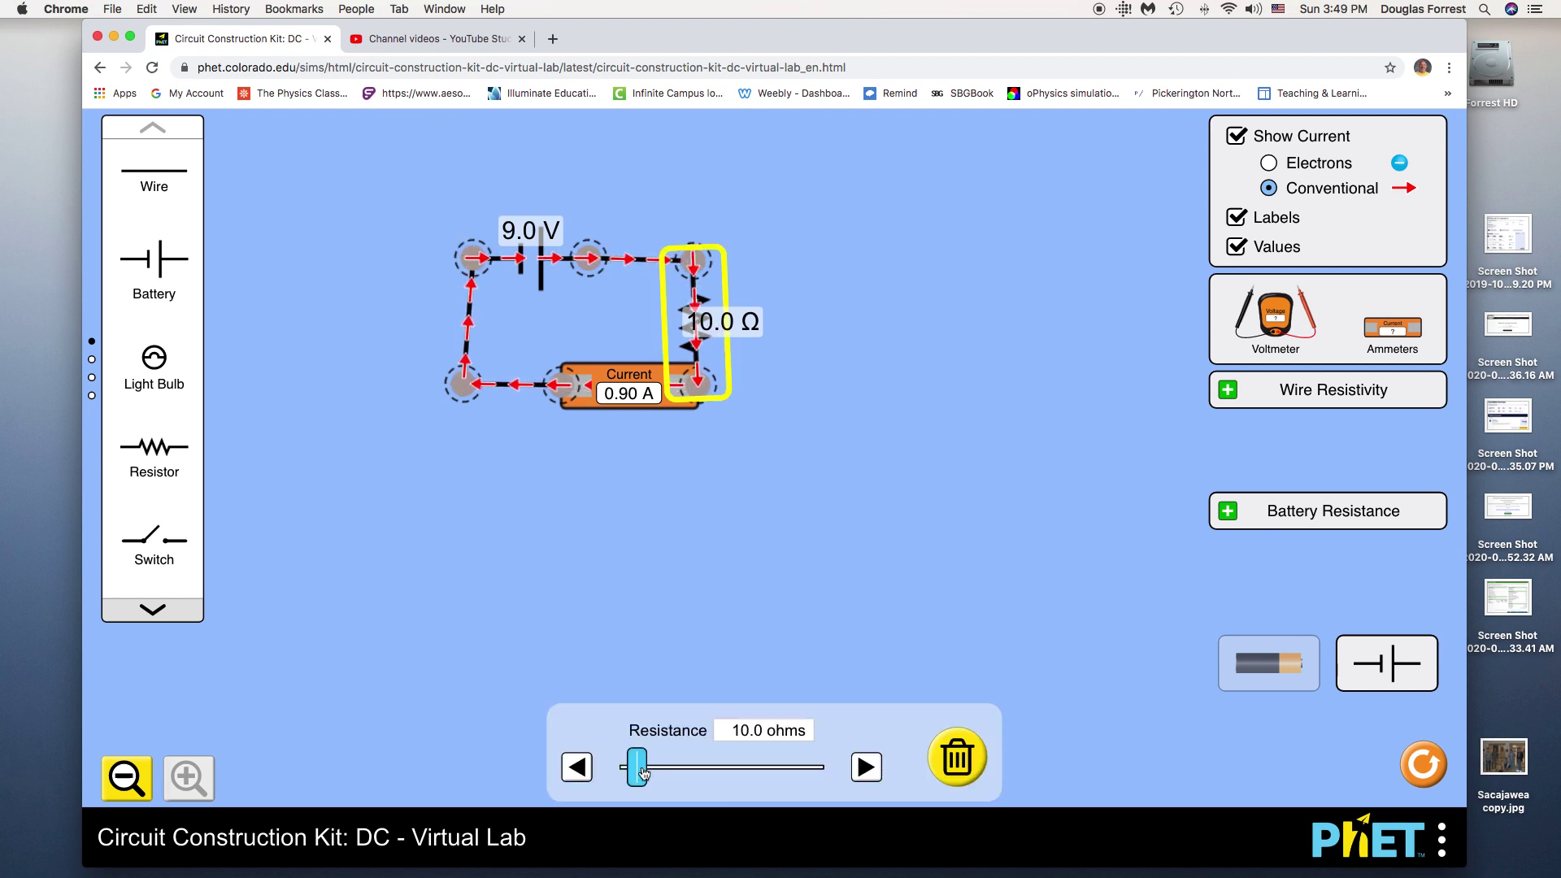
pyautogui.moveTo(642, 768)
pyautogui.mouseDown()
pyautogui.moveTo(853, 768)
pyautogui.moveTo(636, 775)
pyautogui.mouseUp()
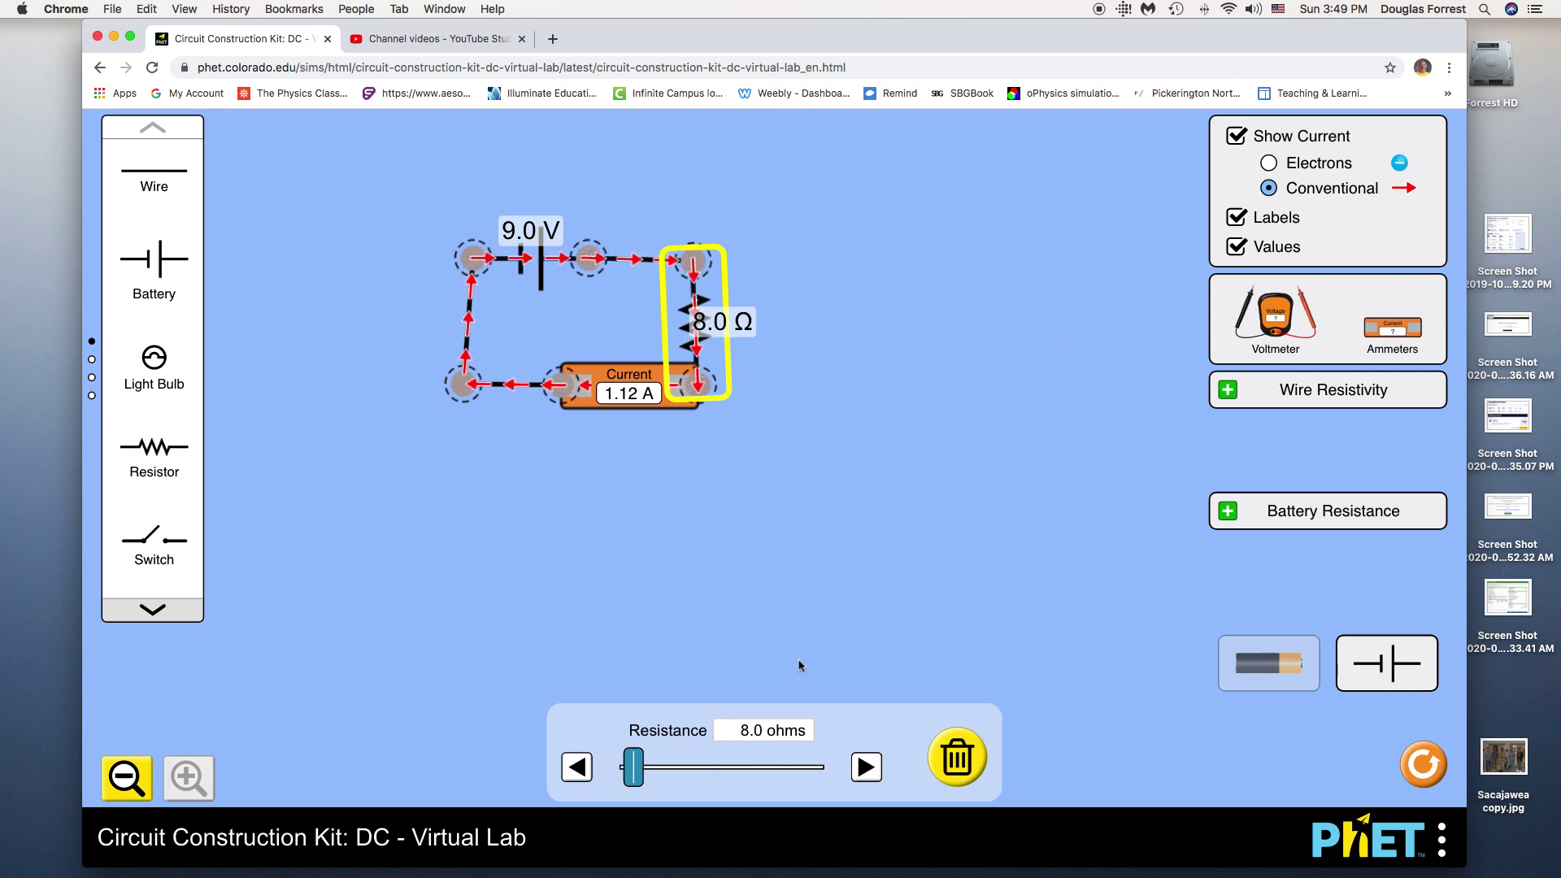
pyautogui.click(1235, 248)
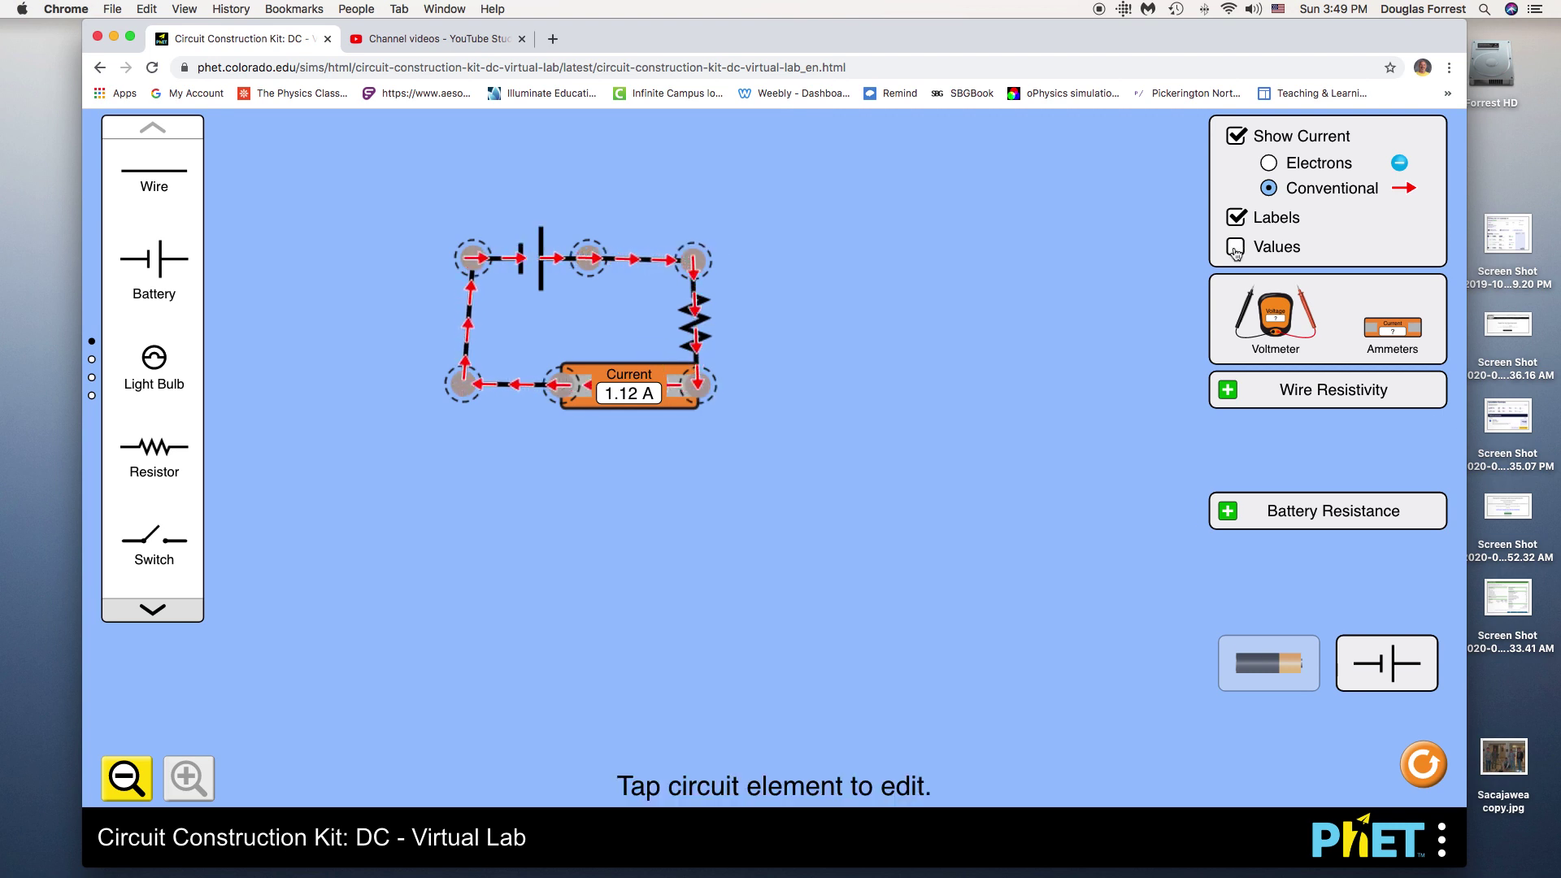